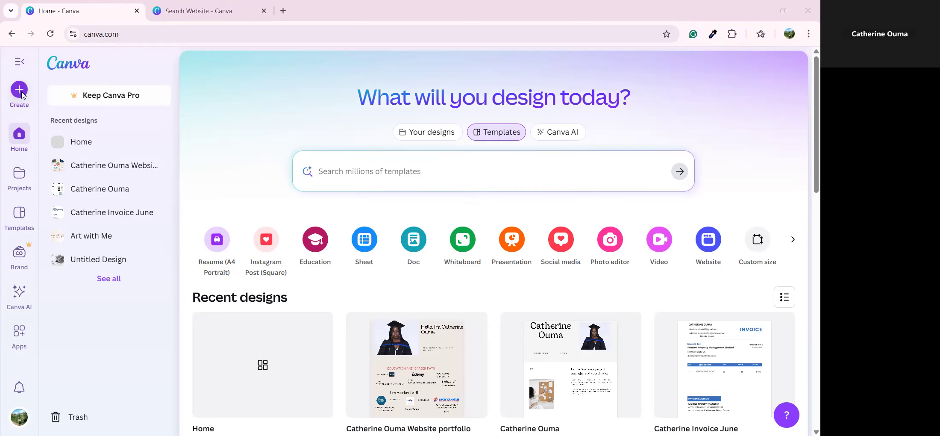
Step: Start a new blank Portfolio Website design from the Create menu
{"action": "left_click", "coordinate": [19, 89]}
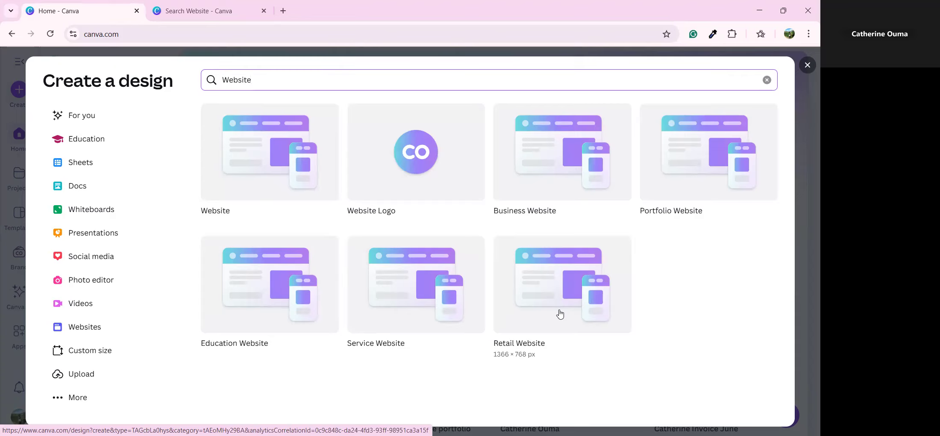
{"action": "left_click", "coordinate": [709, 180]}
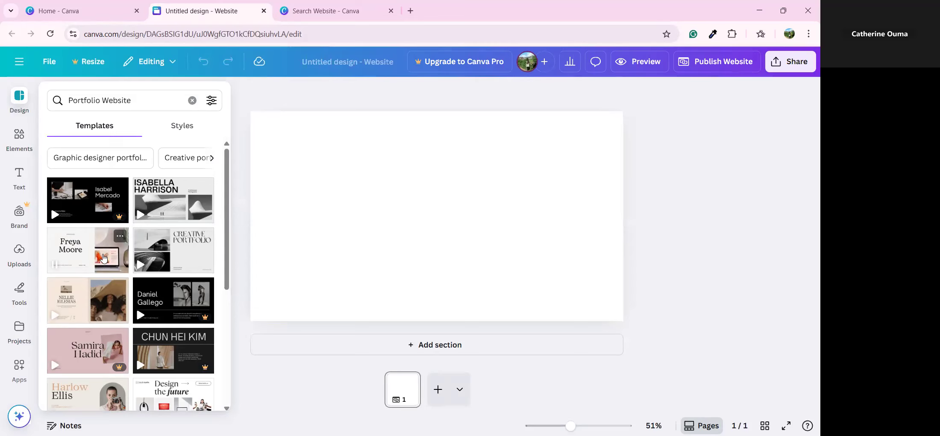
Step: Browse the portfolio templates and apply all 9 sections of the branding portfolio template
{"action": "scroll", "coordinate": [103, 259], "scroll_direction": "down", "scroll_amount": 1}
{"action": "scroll", "coordinate": [102, 261], "scroll_direction": "down", "scroll_amount": 2}
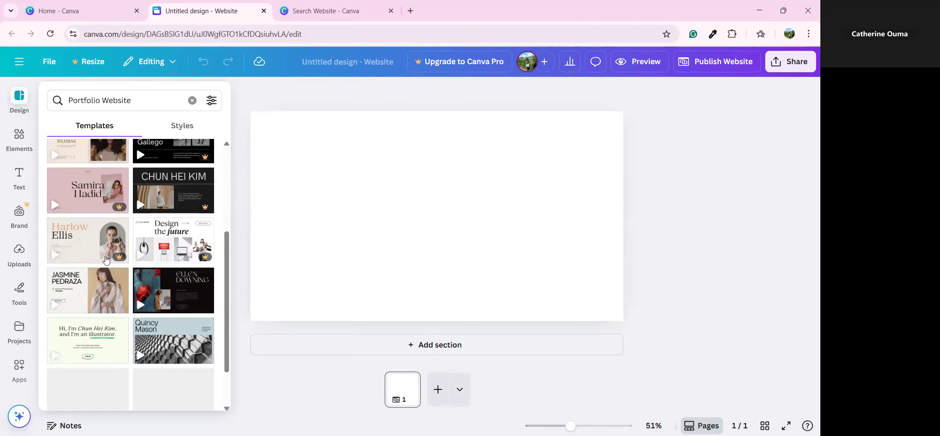
{"action": "left_click", "coordinate": [96, 291]}
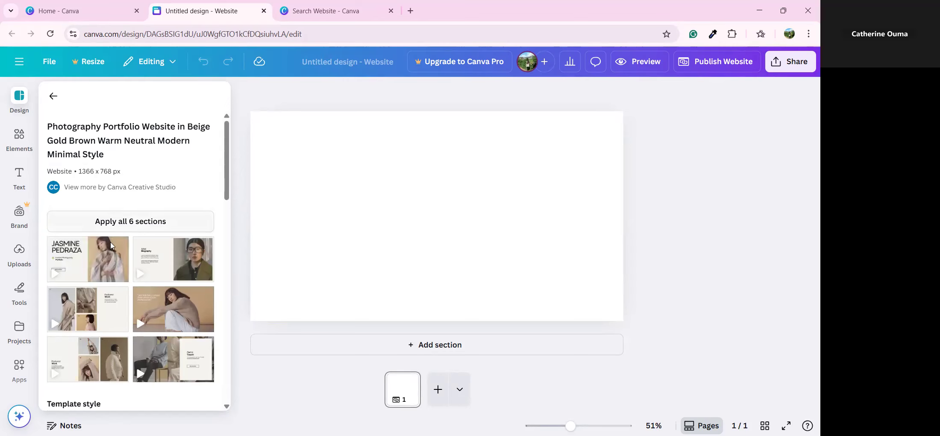
{"action": "left_click", "coordinate": [53, 95]}
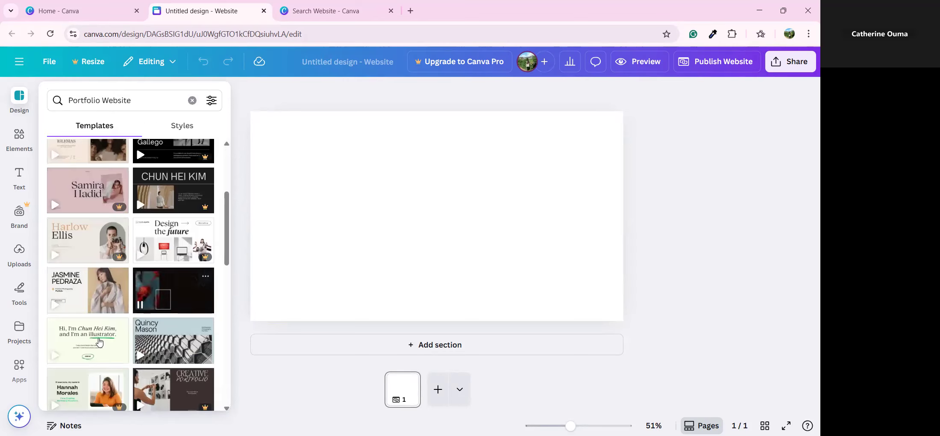
{"action": "scroll", "coordinate": [99, 338], "scroll_direction": "down", "scroll_amount": 3}
{"action": "scroll", "coordinate": [128, 324], "scroll_direction": "down", "scroll_amount": 1}
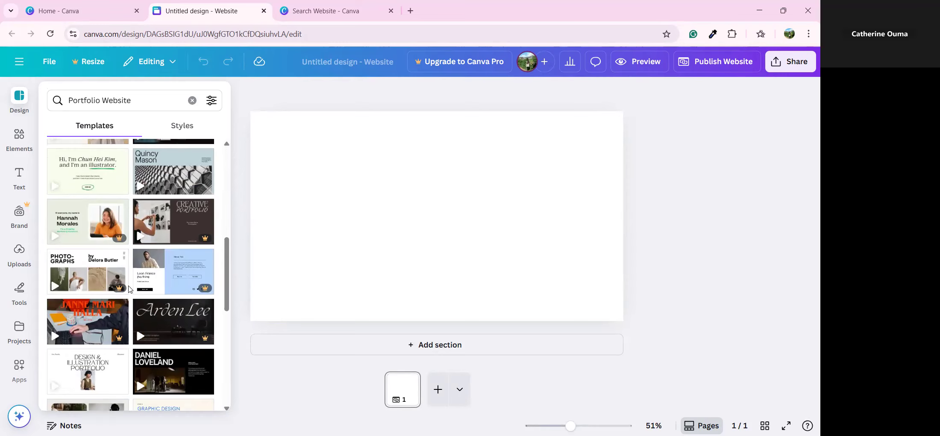
{"action": "scroll", "coordinate": [128, 288], "scroll_direction": "down", "scroll_amount": 2}
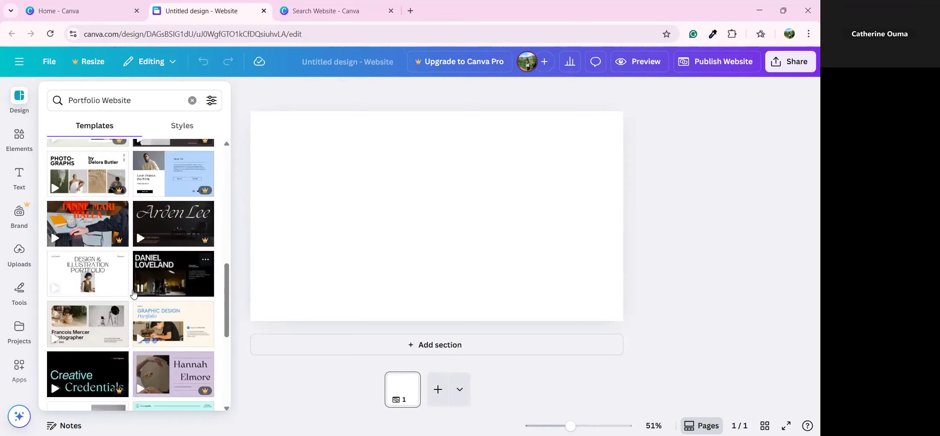
{"action": "scroll", "coordinate": [133, 293], "scroll_direction": "down", "scroll_amount": 3}
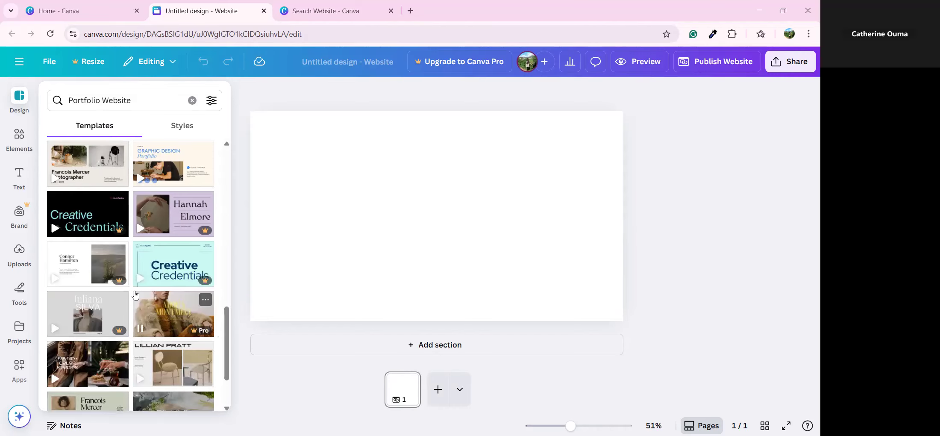
{"action": "scroll", "coordinate": [145, 300], "scroll_direction": "up", "scroll_amount": 10}
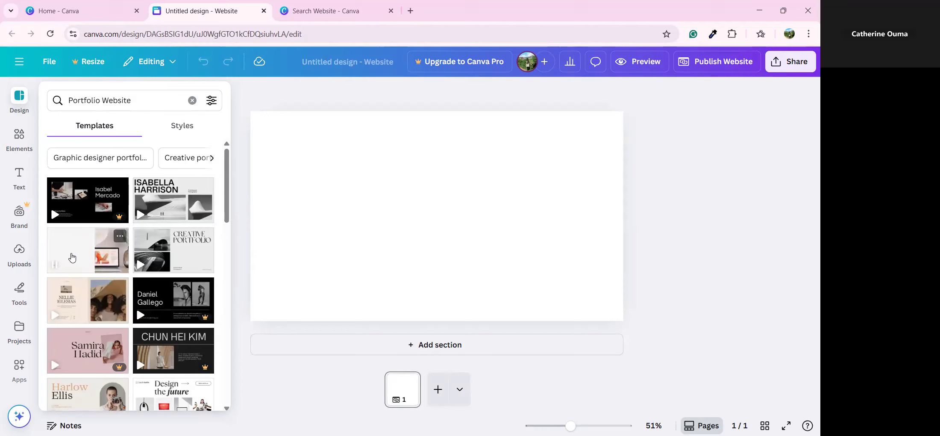
{"action": "left_click", "coordinate": [72, 257]}
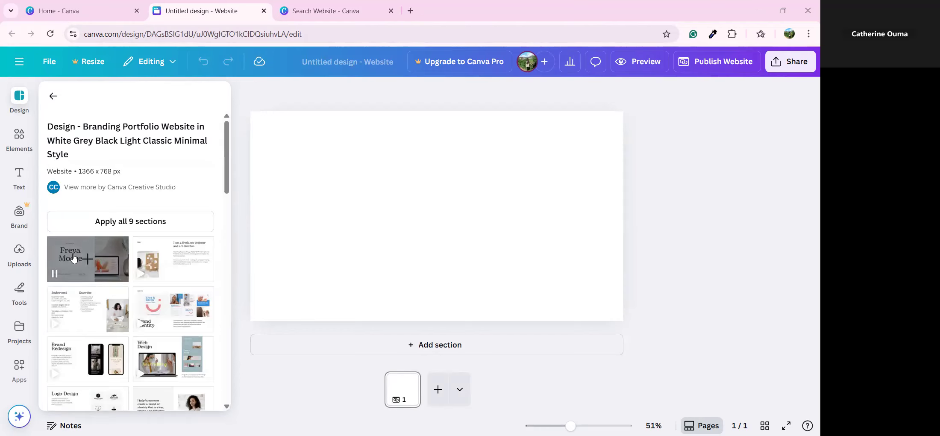
{"action": "left_click", "coordinate": [152, 221]}
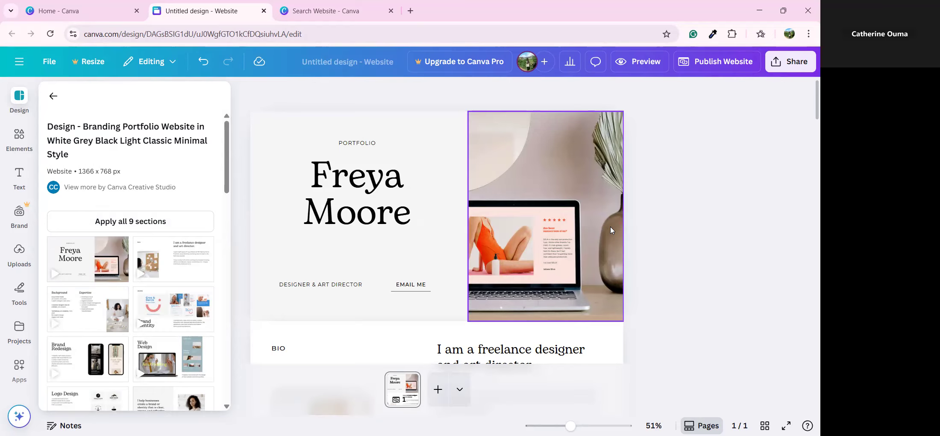
Step: Replace the hero heading with the owner's full name and the tagline with 'REAL ESTATE VIRTUAL ASSISTANT'
{"action": "double_click", "coordinate": [359, 179]}
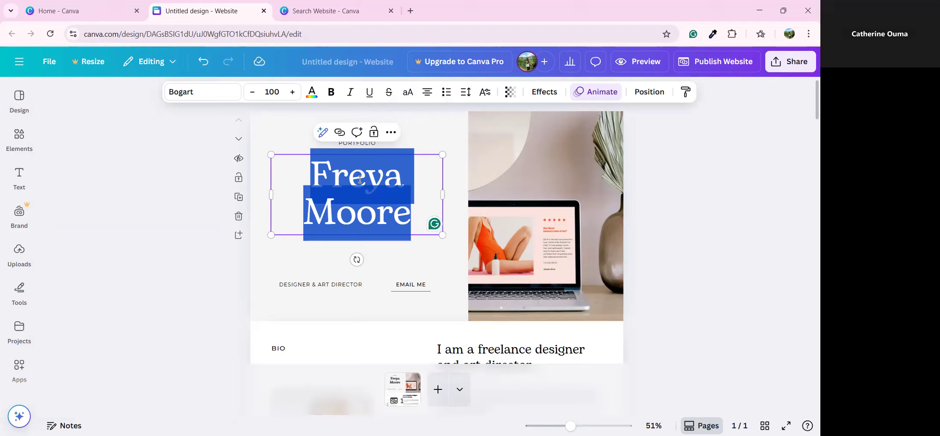
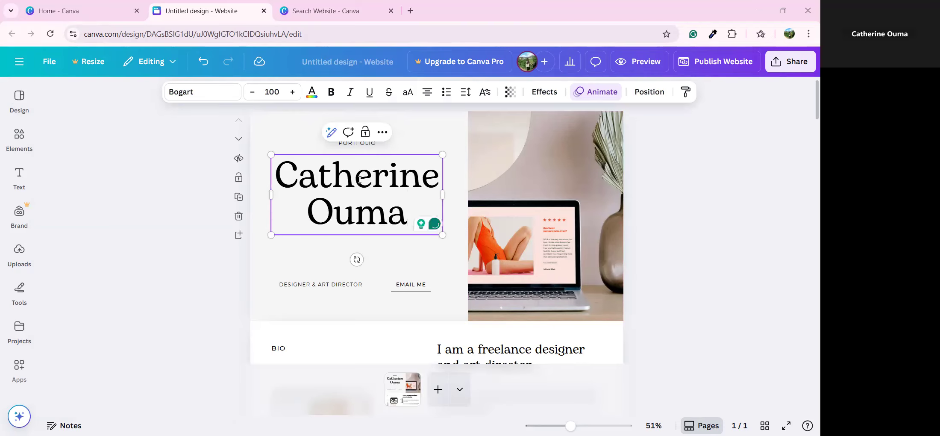
{"action": "left_click", "coordinate": [302, 288]}
{"action": "left_click", "coordinate": [301, 287]}
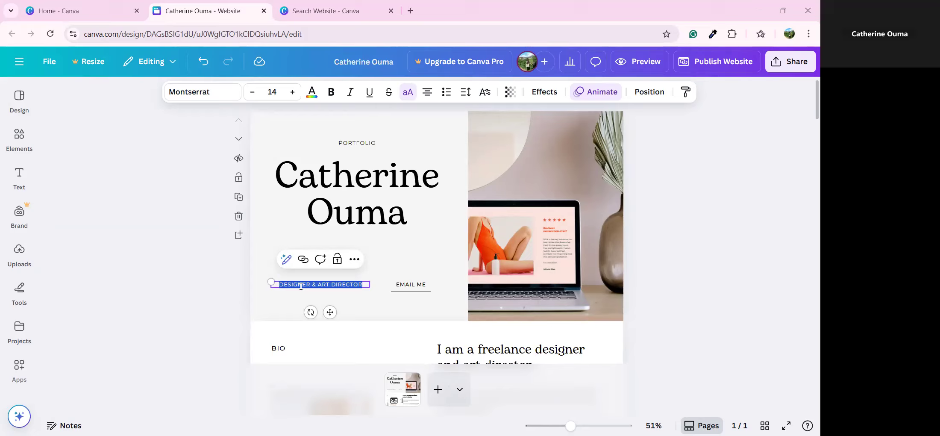
{"action": "type", "text": "REA"}
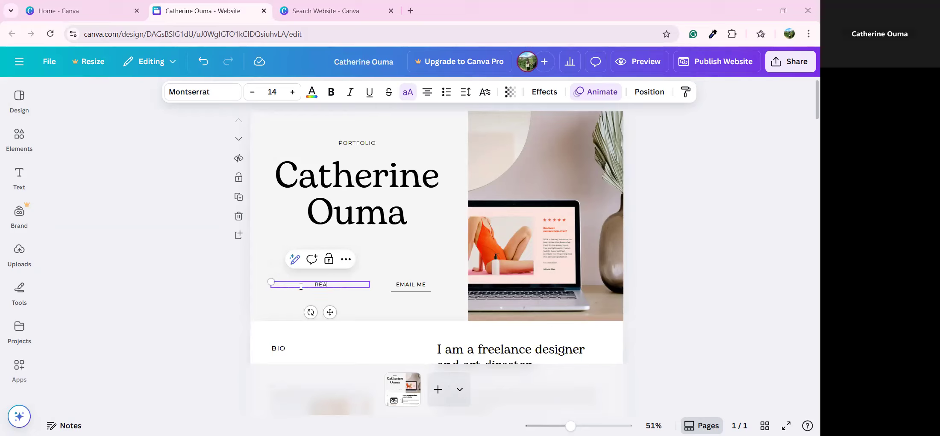
{"action": "type", "text": "L ESTATE VIRTUAL ASSISTANT"}
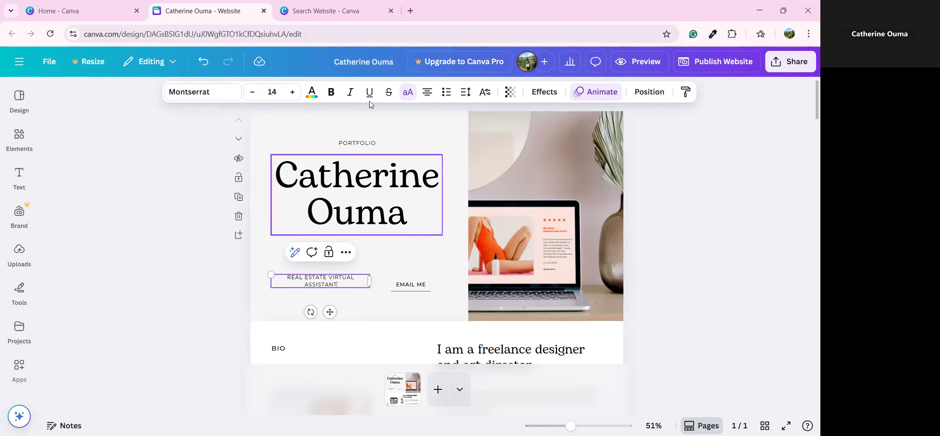
Step: Make the tagline bold and try Proxima Nova as its font
{"action": "left_click", "coordinate": [331, 92]}
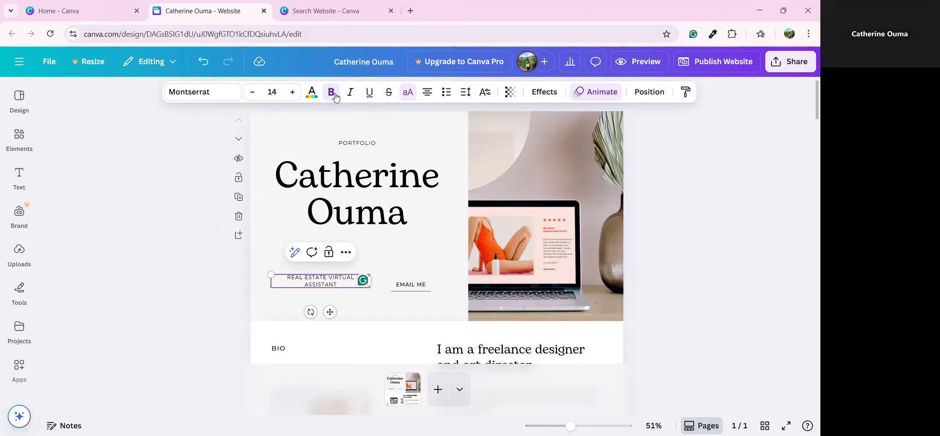
{"action": "double_click", "coordinate": [337, 284]}
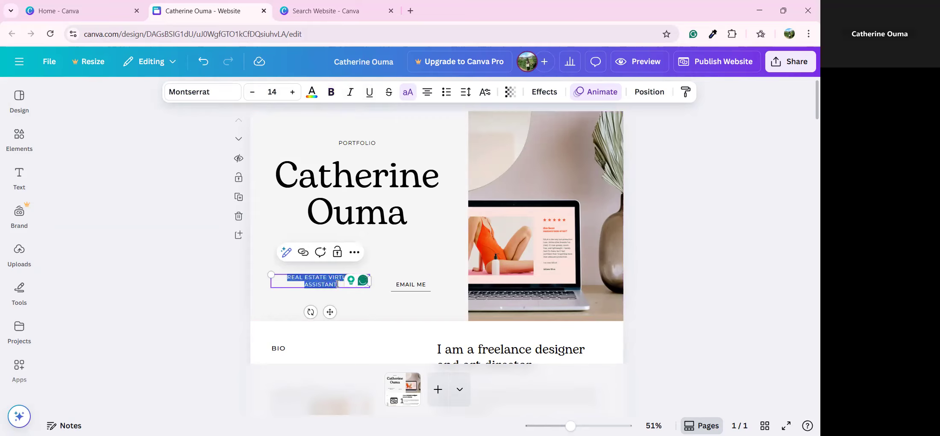
{"action": "left_click", "coordinate": [332, 92]}
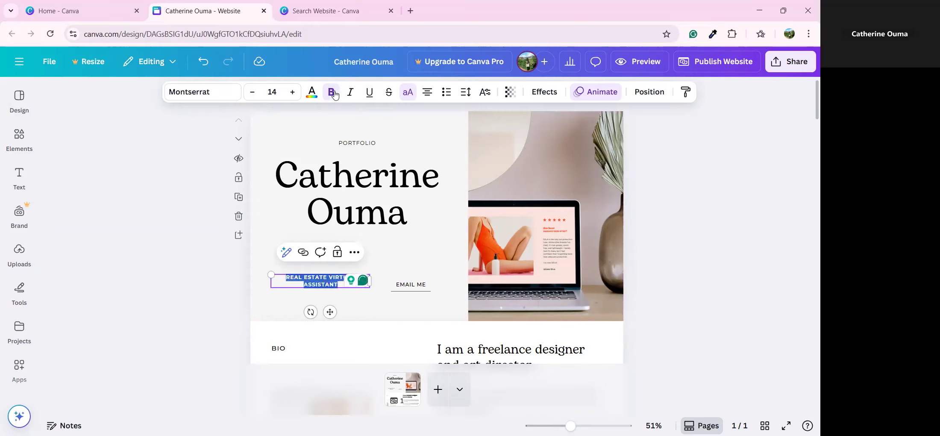
{"action": "left_click", "coordinate": [231, 93]}
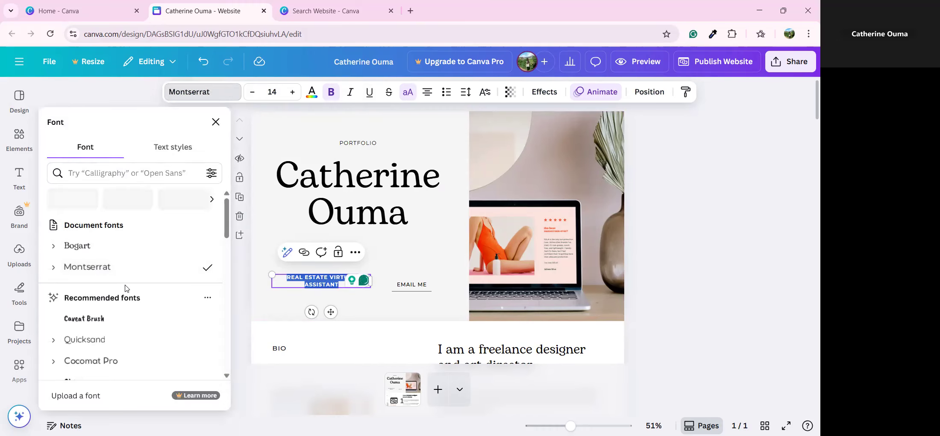
{"action": "left_click", "coordinate": [130, 361]}
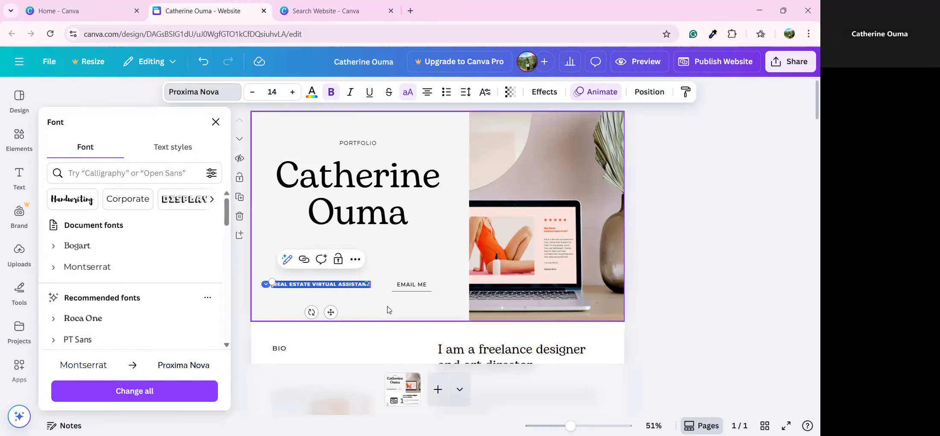
{"action": "left_click", "coordinate": [380, 312]}
{"action": "left_click", "coordinate": [358, 286]}
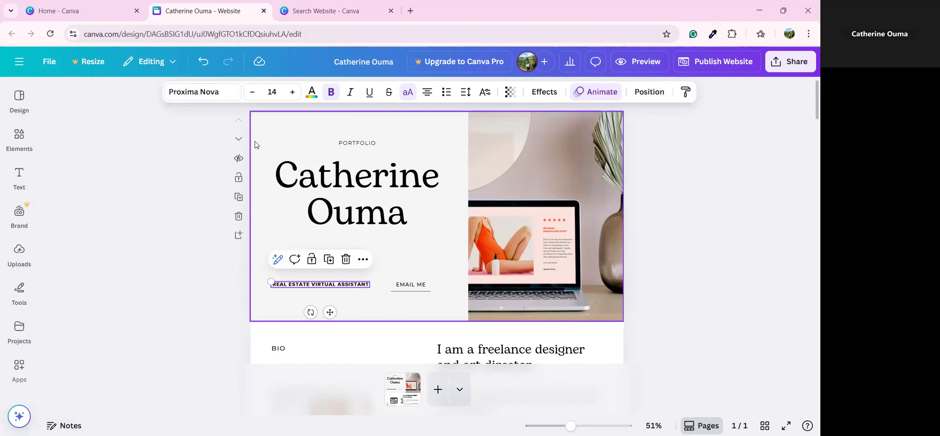
Step: Try TT Commons Pro, Source Serif Pro, Poppins and DM Sans, then set the tagline to Garet
{"action": "left_click", "coordinate": [225, 99]}
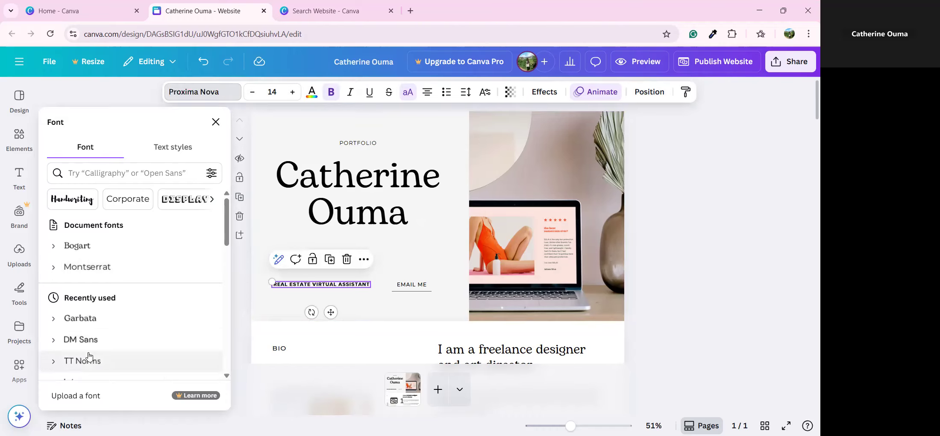
{"action": "scroll", "coordinate": [116, 276], "scroll_direction": "down", "scroll_amount": 1}
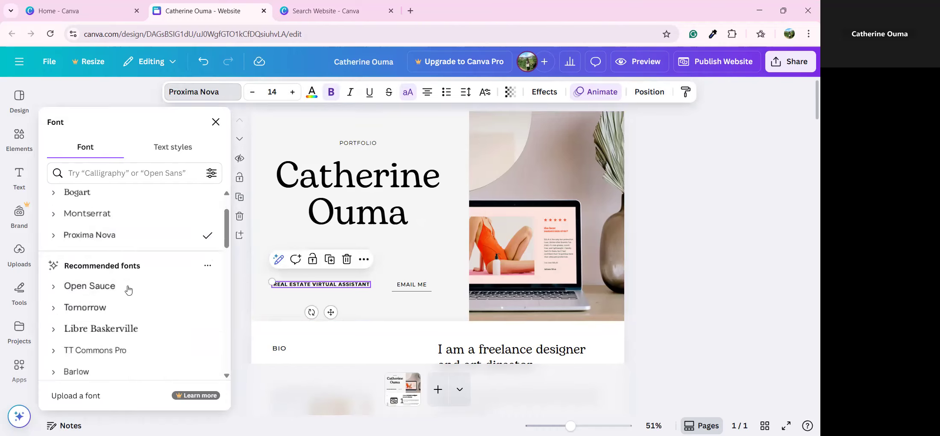
{"action": "left_click", "coordinate": [116, 352]}
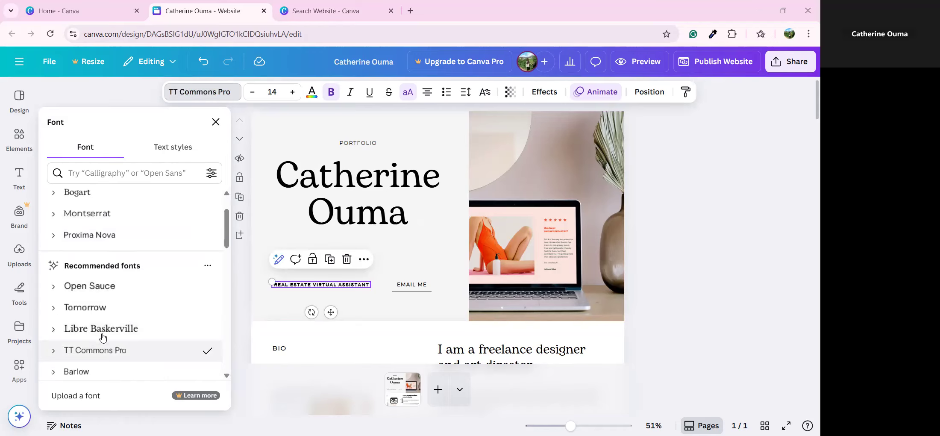
{"action": "scroll", "coordinate": [117, 351], "scroll_direction": "down", "scroll_amount": 3}
{"action": "left_click", "coordinate": [102, 295]}
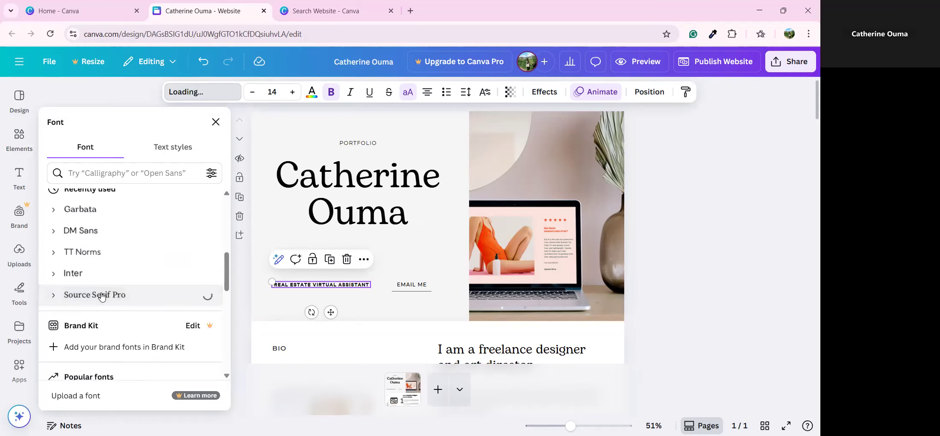
{"action": "scroll", "coordinate": [104, 298], "scroll_direction": "down", "scroll_amount": 3}
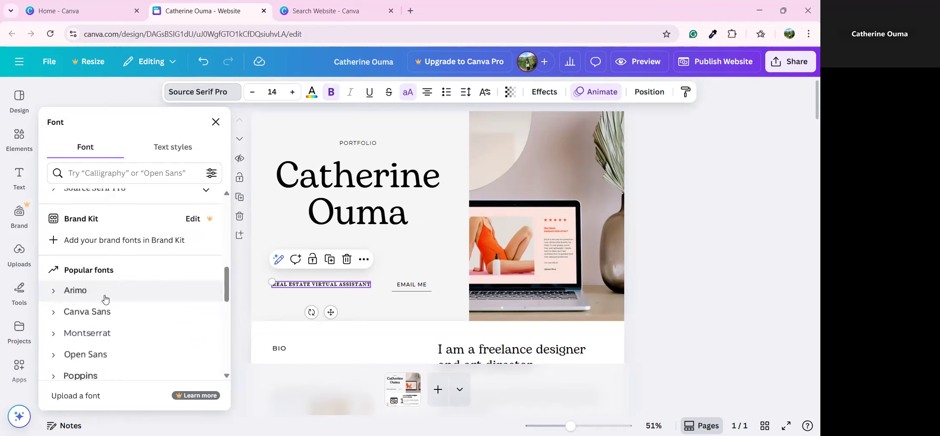
{"action": "scroll", "coordinate": [107, 304], "scroll_direction": "down", "scroll_amount": 3}
{"action": "left_click", "coordinate": [101, 270]}
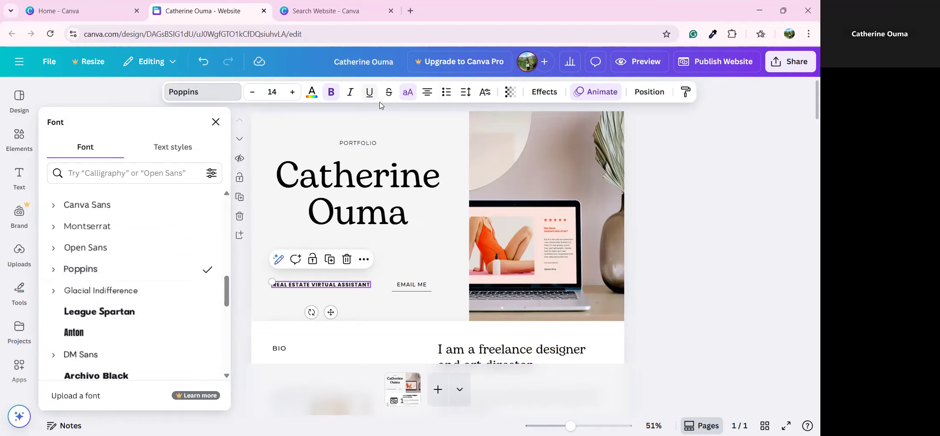
{"action": "left_click", "coordinate": [333, 92]}
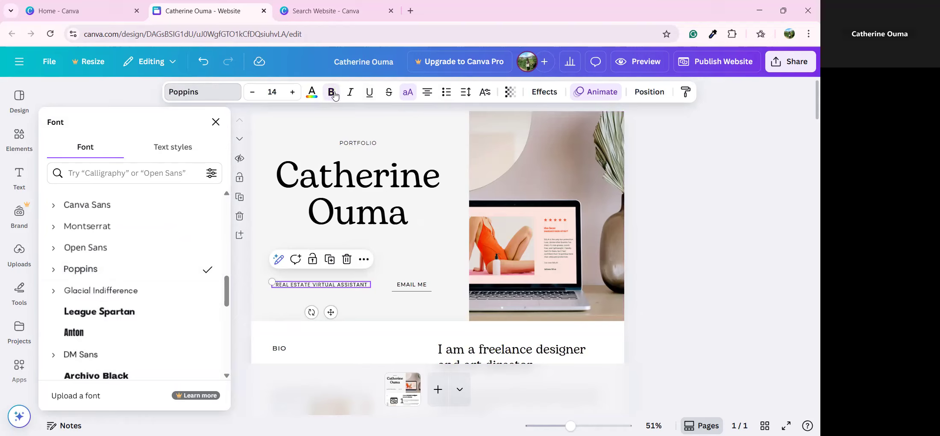
{"action": "left_click", "coordinate": [106, 356]}
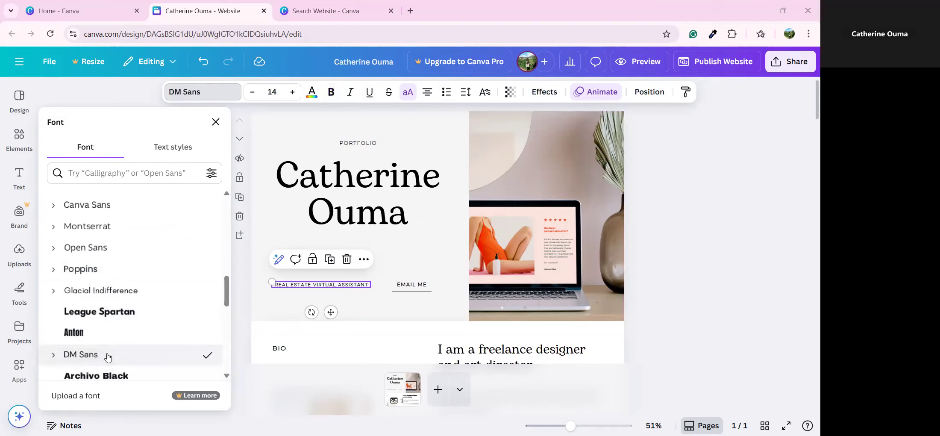
{"action": "scroll", "coordinate": [113, 295], "scroll_direction": "down", "scroll_amount": 3}
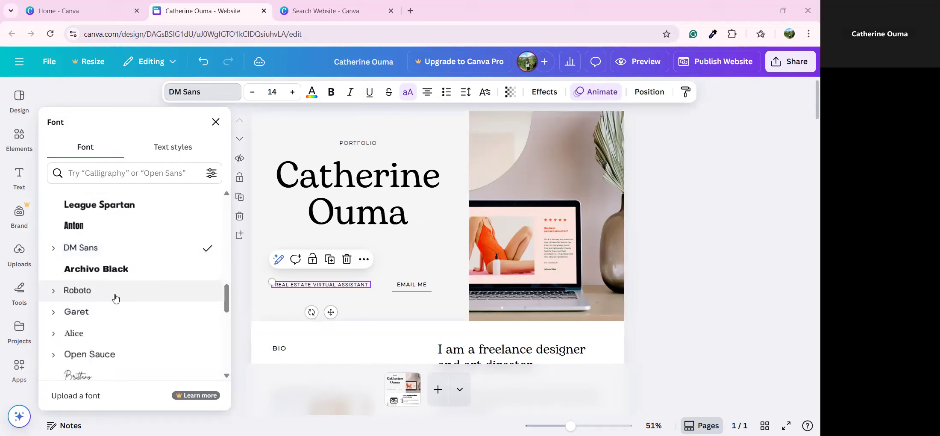
{"action": "left_click", "coordinate": [110, 313]}
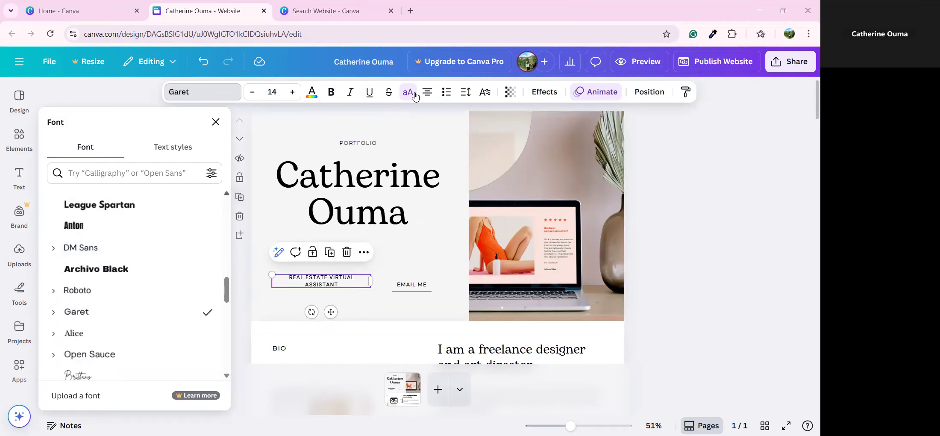
Step: Make the Garet tagline bold and colour it dark blue after trying orange, purple and royal blue
{"action": "left_click", "coordinate": [332, 94]}
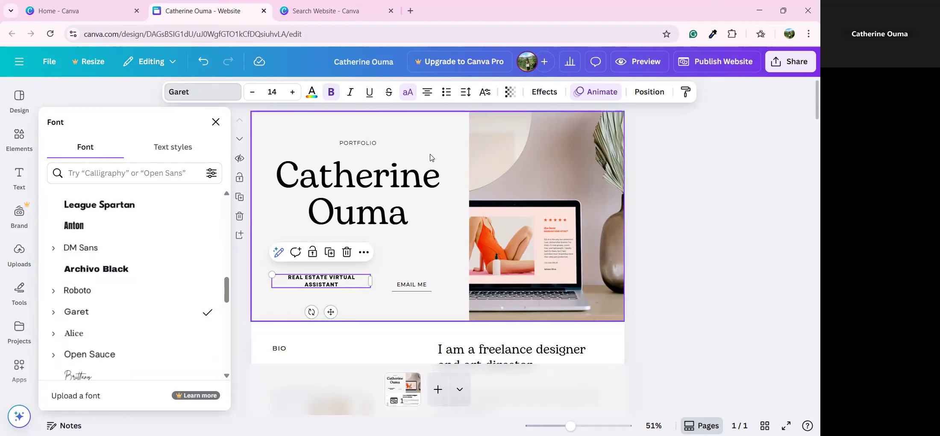
{"action": "left_click", "coordinate": [311, 92]}
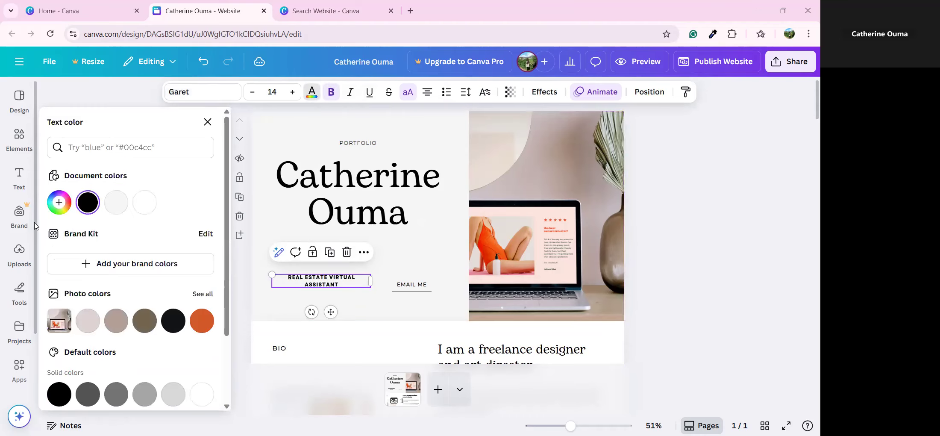
{"action": "left_click", "coordinate": [204, 323]}
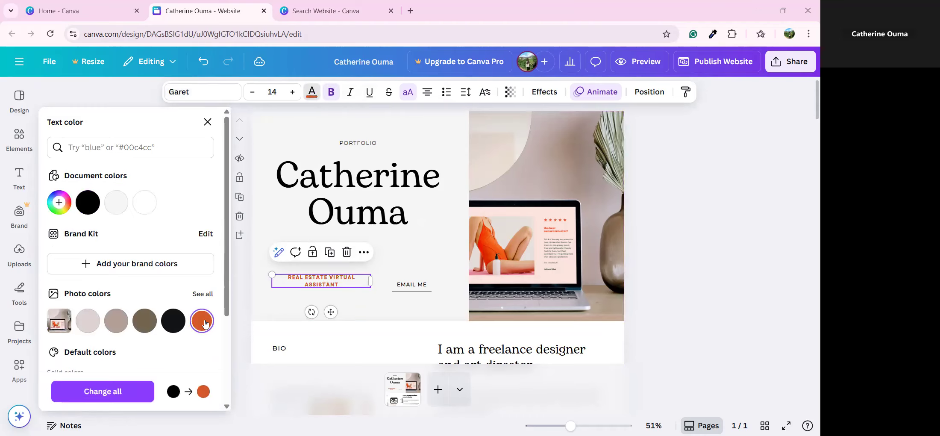
{"action": "scroll", "coordinate": [205, 323], "scroll_direction": "down", "scroll_amount": 3}
{"action": "left_click", "coordinate": [204, 316]}
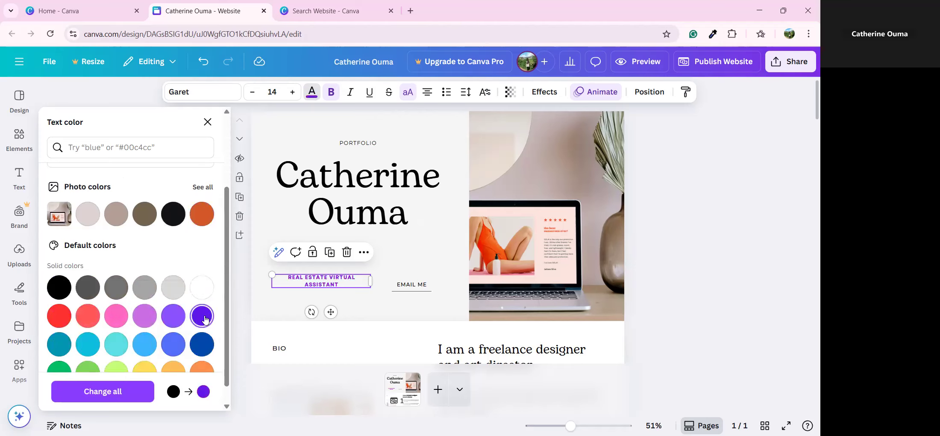
{"action": "left_click", "coordinate": [182, 345]}
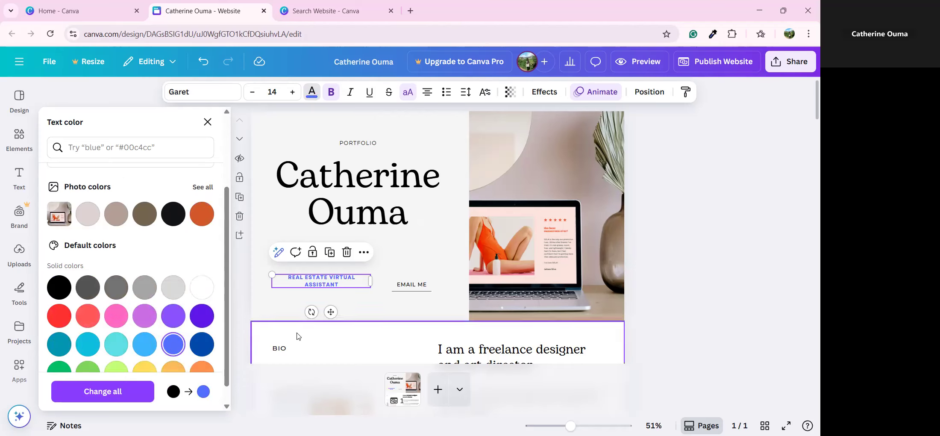
{"action": "left_click", "coordinate": [202, 344]}
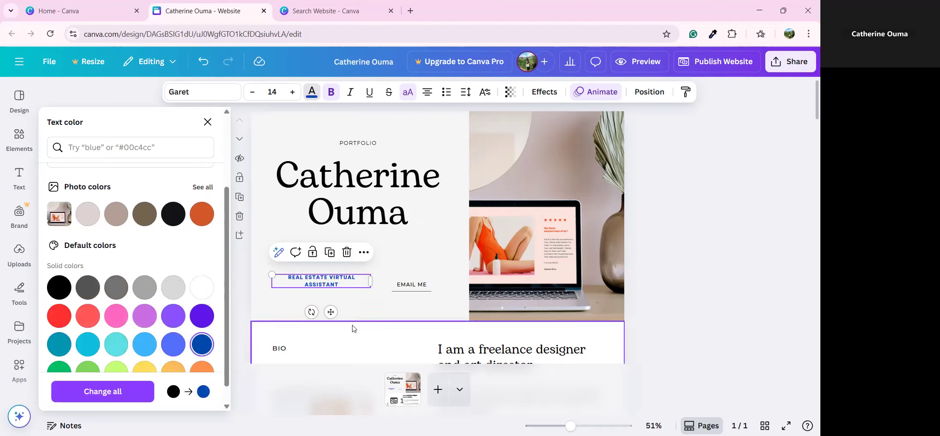
{"action": "left_click", "coordinate": [405, 308]}
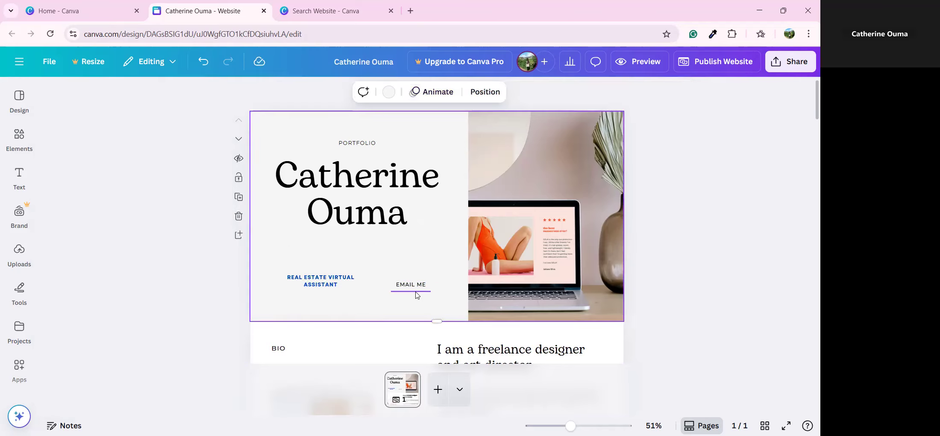
Step: Delete the PORTFOLIO label and shrink the laptop photo
{"action": "left_click", "coordinate": [360, 144]}
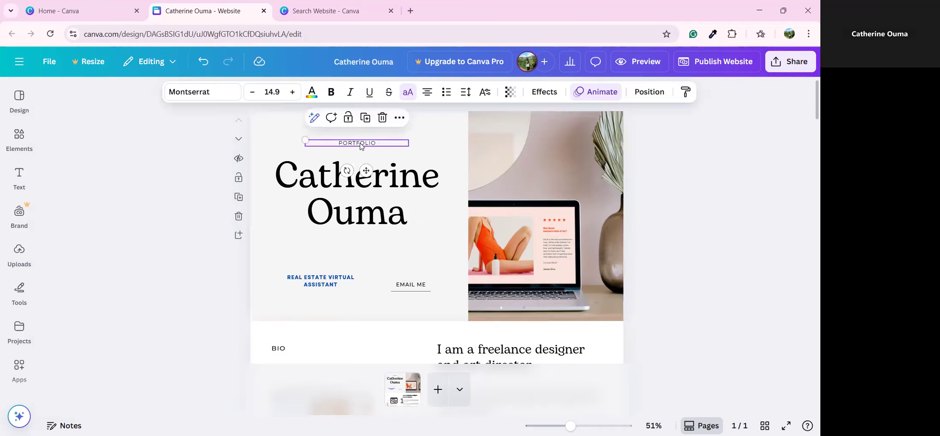
{"action": "left_click", "coordinate": [382, 121]}
{"action": "left_click", "coordinate": [523, 251]}
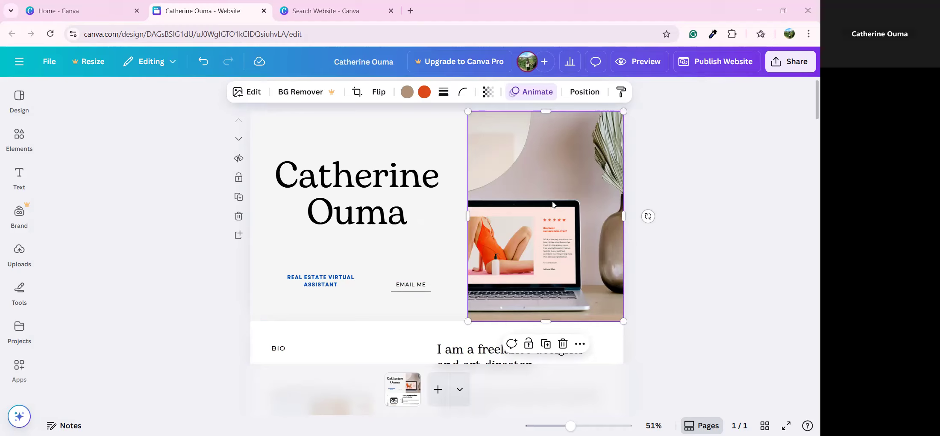
{"action": "left_click_drag", "start_coordinate": [624, 112], "coordinate": [598, 143]}
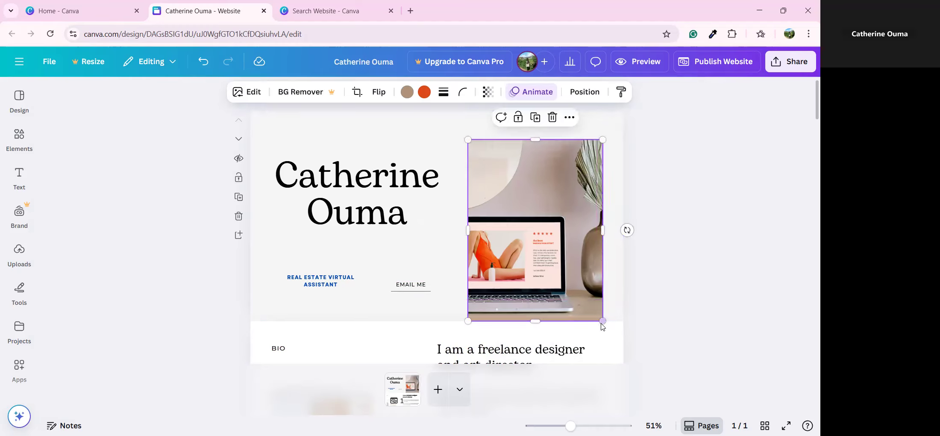
{"action": "left_click_drag", "start_coordinate": [603, 321], "coordinate": [525, 254]}
Step: Browse the previously uploaded images, cancelling the file upload dialog without uploading
{"action": "left_click", "coordinate": [19, 252]}
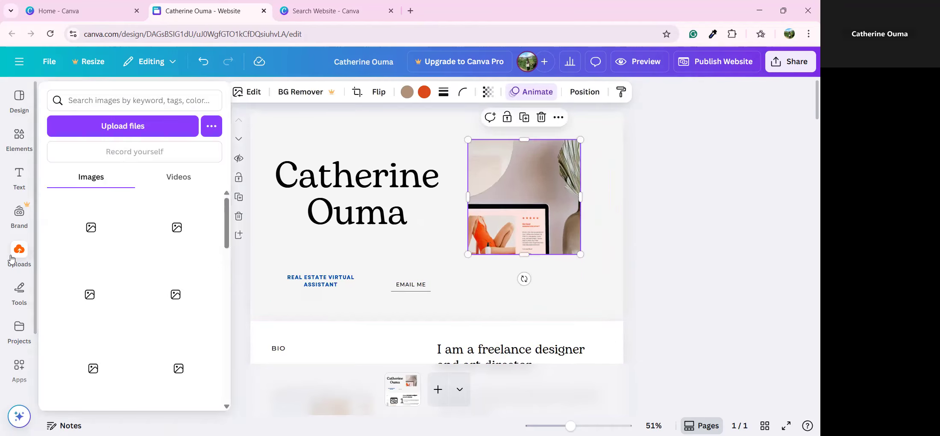
{"action": "scroll", "coordinate": [175, 325], "scroll_direction": "down", "scroll_amount": 10}
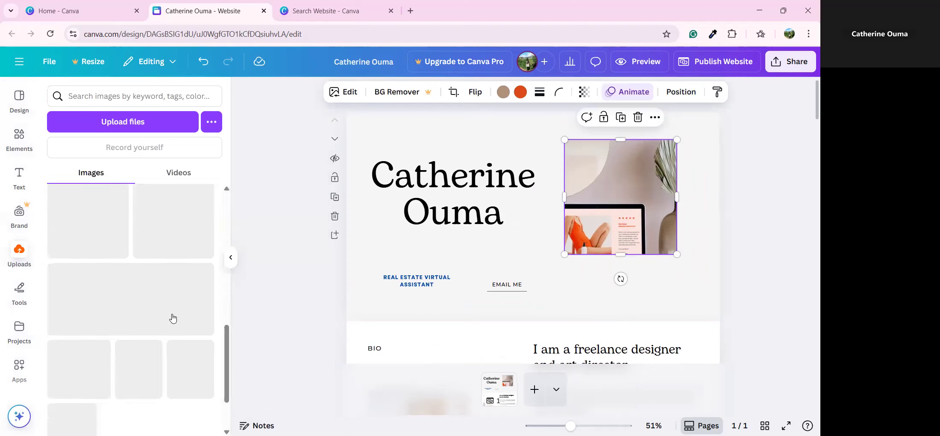
{"action": "scroll", "coordinate": [179, 320], "scroll_direction": "down", "scroll_amount": 5}
{"action": "scroll", "coordinate": [179, 320], "scroll_direction": "down", "scroll_amount": 5}
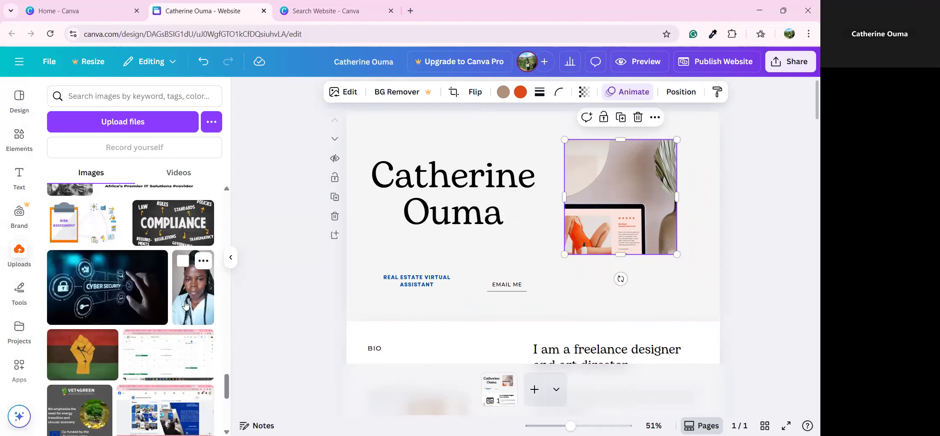
{"action": "scroll", "coordinate": [184, 312], "scroll_direction": "down", "scroll_amount": 3}
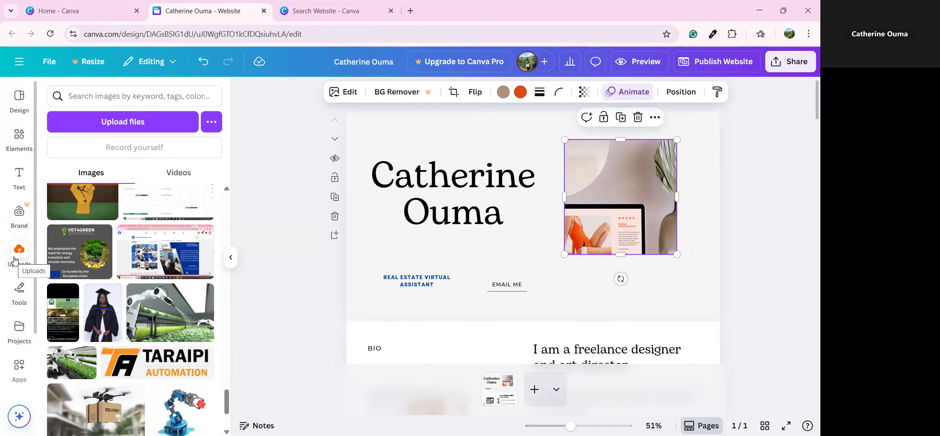
{"action": "left_click", "coordinate": [111, 124]}
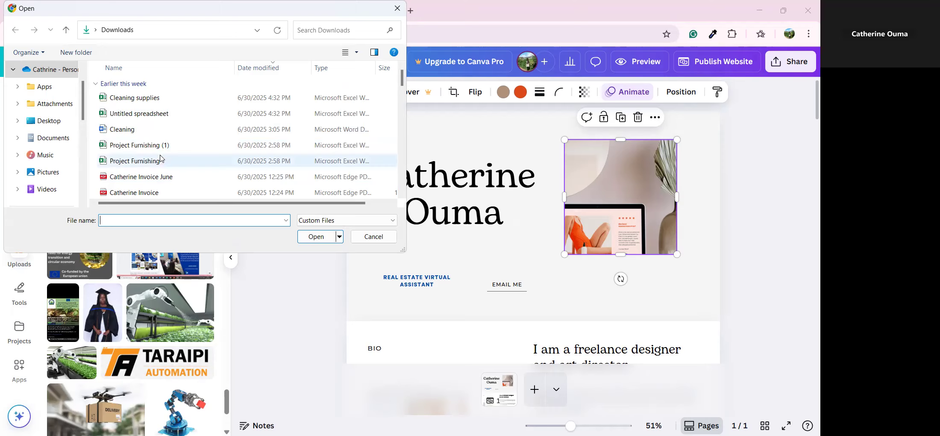
{"action": "scroll", "coordinate": [158, 154], "scroll_direction": "down", "scroll_amount": 5}
{"action": "scroll", "coordinate": [157, 151], "scroll_direction": "down", "scroll_amount": 2}
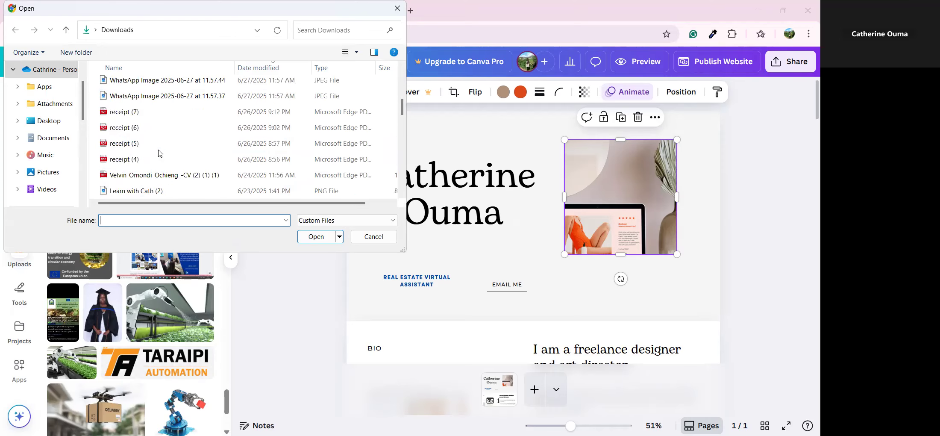
{"action": "scroll", "coordinate": [257, 69], "scroll_direction": "up", "scroll_amount": 1}
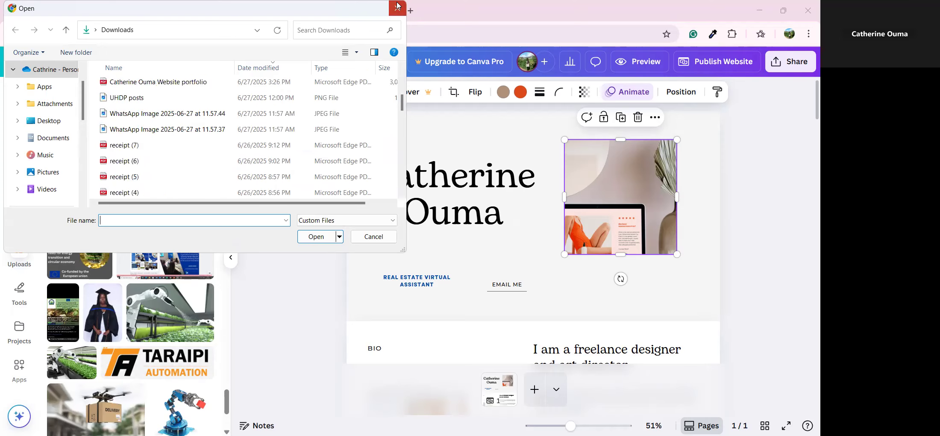
{"action": "key", "text": "Escape"}
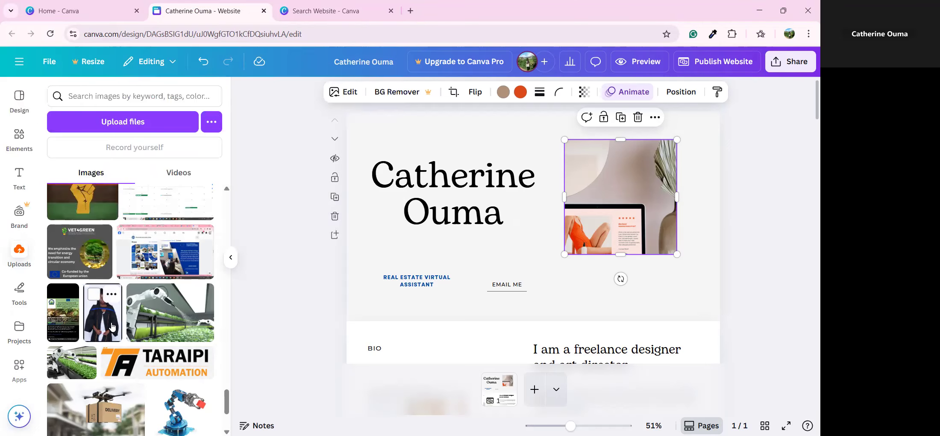
Step: Replace the laptop photo with the graduation portrait, then crop and enlarge it
{"action": "left_click_drag", "start_coordinate": [112, 327], "coordinate": [576, 207]}
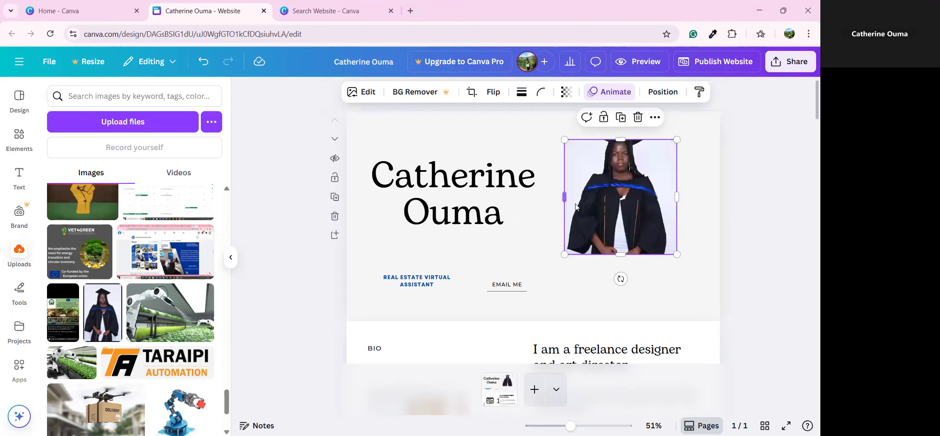
{"action": "double_click", "coordinate": [620, 184]}
{"action": "left_click_drag", "start_coordinate": [620, 185], "coordinate": [634, 221]}
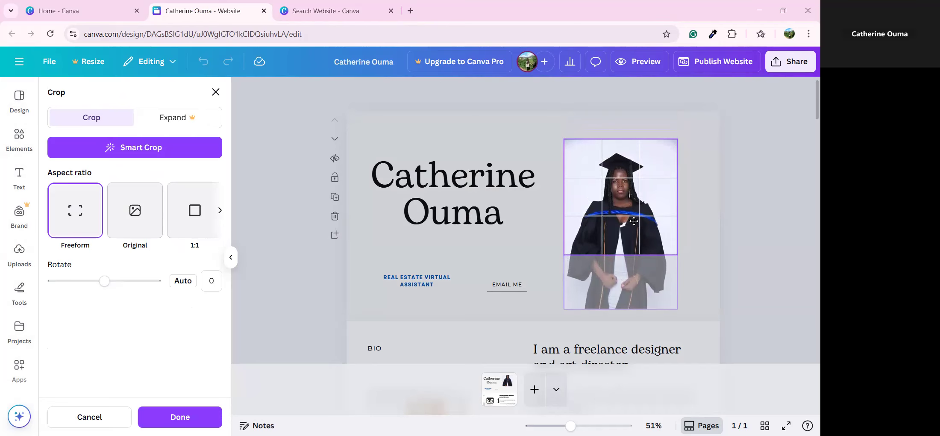
{"action": "left_click", "coordinate": [551, 233]}
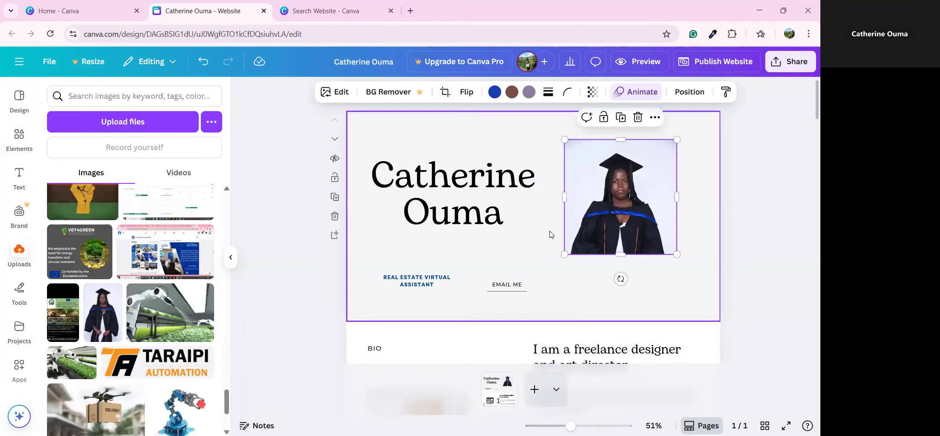
{"action": "left_click", "coordinate": [597, 261]}
{"action": "left_click_drag", "start_coordinate": [633, 216], "coordinate": [636, 237]}
{"action": "left_click_drag", "start_coordinate": [566, 274], "coordinate": [555, 284]}
{"action": "left_click_drag", "start_coordinate": [678, 159], "coordinate": [688, 149]}
{"action": "left_click_drag", "start_coordinate": [633, 224], "coordinate": [628, 241]}
Step: Delete the EMAIL ME link and its underline, then nudge the name, portrait and tagline
{"action": "left_click", "coordinate": [507, 284]}
{"action": "left_click", "coordinate": [536, 261]}
{"action": "left_click", "coordinate": [522, 291]}
{"action": "left_click", "coordinate": [533, 268]}
{"action": "mouse_move", "coordinate": [459, 220]}
{"action": "left_mouse_down"}
{"action": "mouse_move", "coordinate": [450, 211]}
{"action": "mouse_move", "coordinate": [463, 209]}
{"action": "left_mouse_up"}
{"action": "left_click_drag", "start_coordinate": [590, 236], "coordinate": [585, 221]}
{"action": "left_click_drag", "start_coordinate": [428, 287], "coordinate": [443, 292]}
{"action": "left_click", "coordinate": [494, 282]}
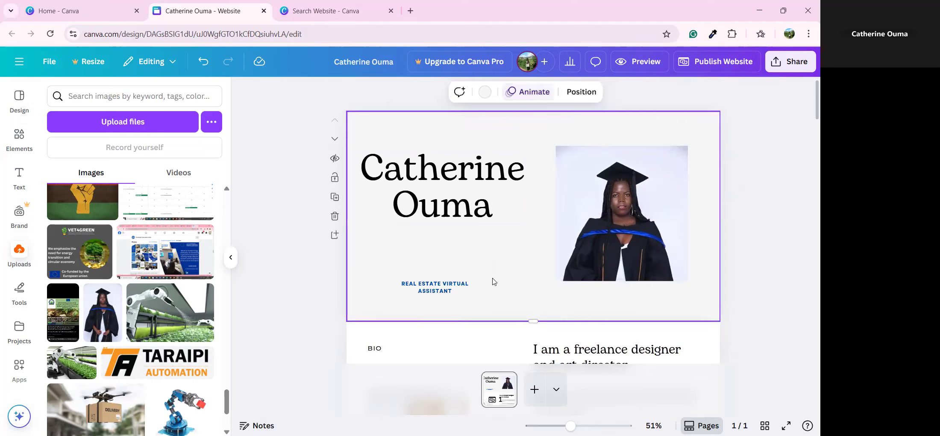
Step: Set the tagline to size 21, widen it onto one line, and move it under the name
{"action": "left_click", "coordinate": [445, 291]}
{"action": "left_click", "coordinate": [368, 92]}
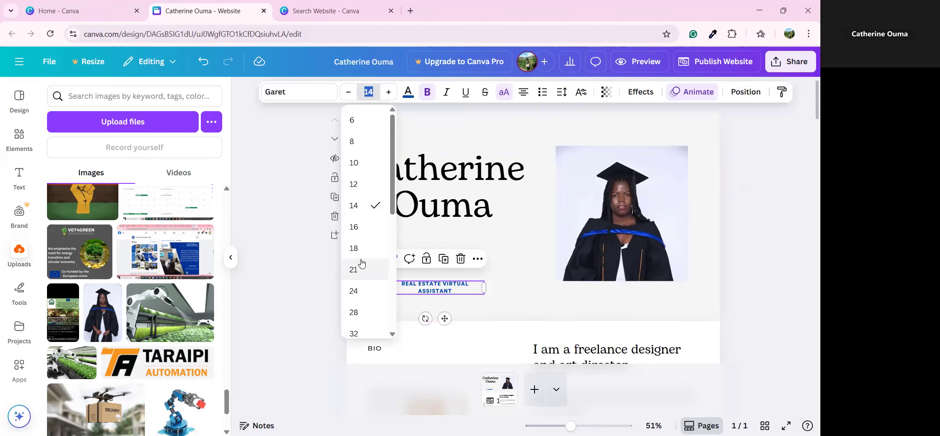
{"action": "left_click", "coordinate": [368, 275]}
{"action": "left_click", "coordinate": [504, 289]}
{"action": "left_click", "coordinate": [483, 284]}
{"action": "left_click_drag", "start_coordinate": [486, 284], "coordinate": [559, 299]}
{"action": "left_click", "coordinate": [472, 300]}
{"action": "left_click_drag", "start_coordinate": [480, 289], "coordinate": [460, 276]}
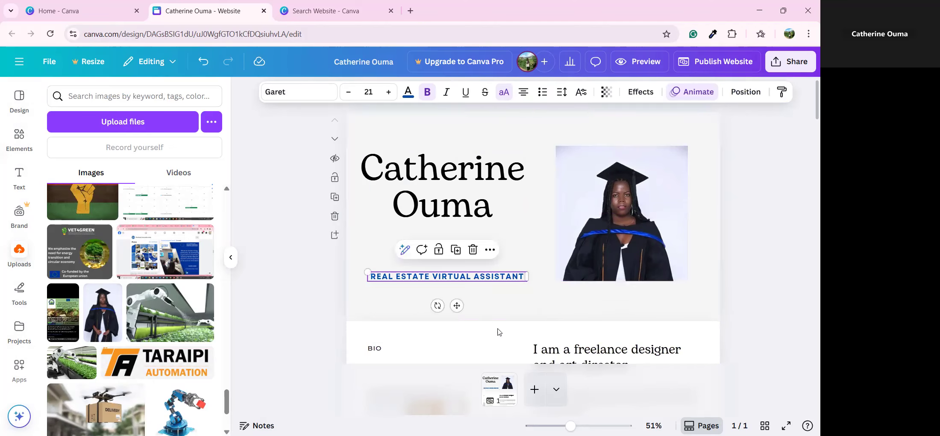
{"action": "left_click", "coordinate": [510, 307]}
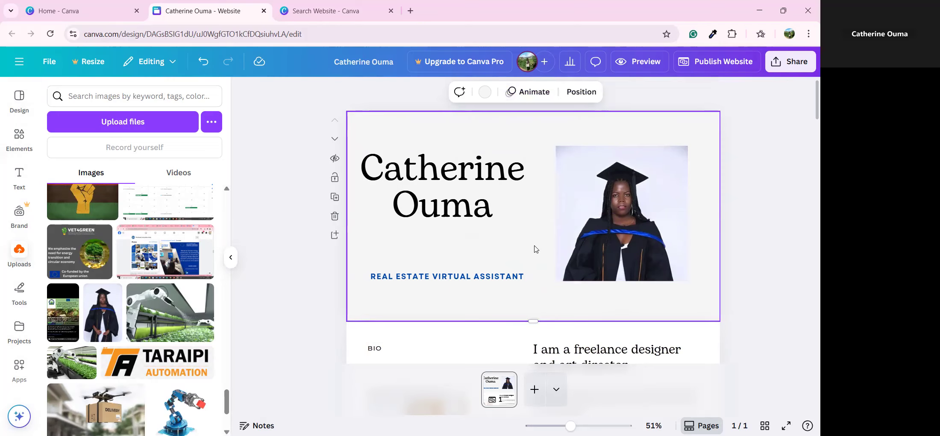
{"action": "scroll", "coordinate": [533, 247], "scroll_direction": "down", "scroll_amount": 3}
{"action": "left_click", "coordinate": [528, 349]}
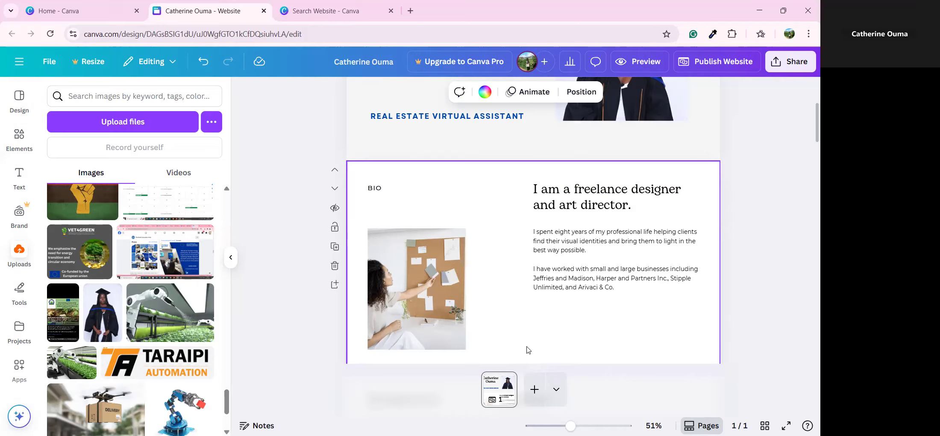
Step: Replace 'designer and art director.' in the bio heading with 'Virtual Assistant.'
{"action": "left_click", "coordinate": [597, 209]}
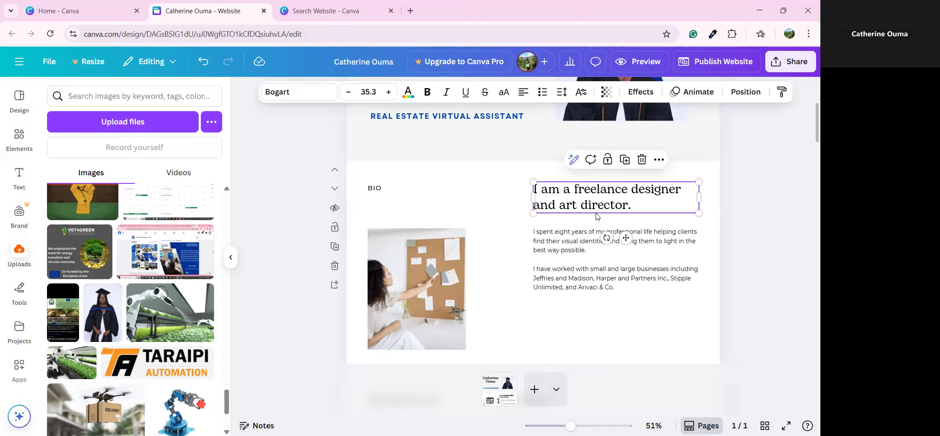
{"action": "left_click", "coordinate": [639, 193]}
{"action": "left_click", "coordinate": [635, 189]}
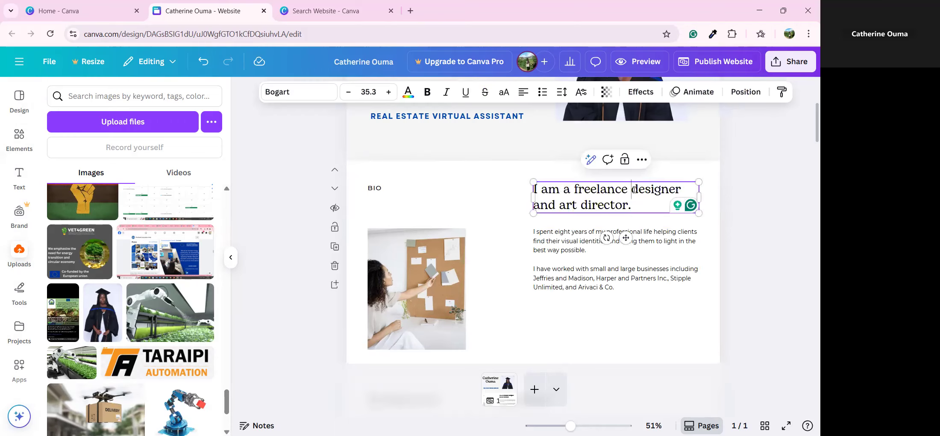
{"action": "left_click_drag", "start_coordinate": [633, 189], "coordinate": [650, 207]}
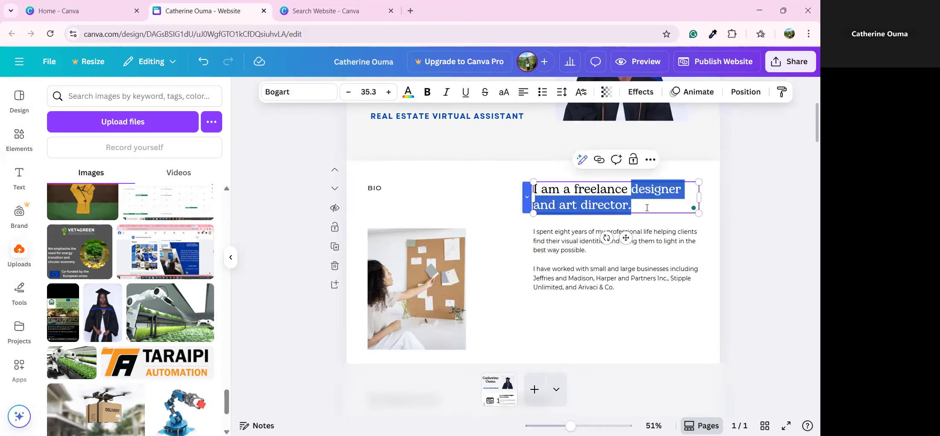
{"action": "type", "text": "V"}
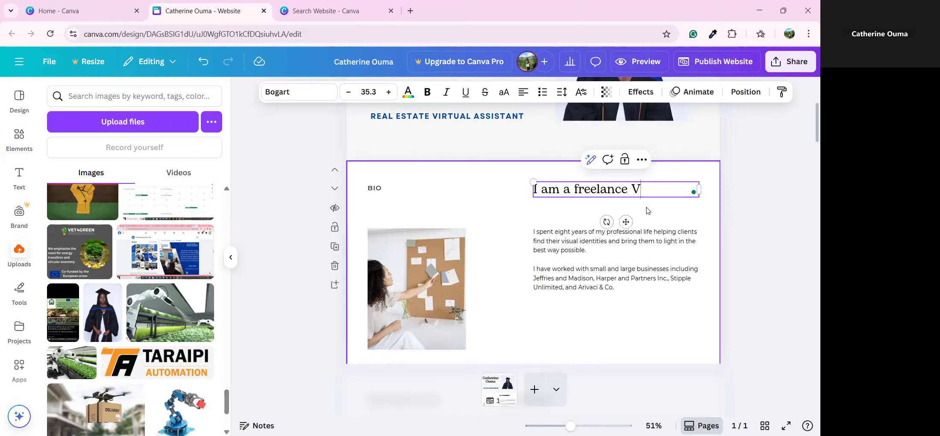
{"action": "type", "text": "irtual Assistant."}
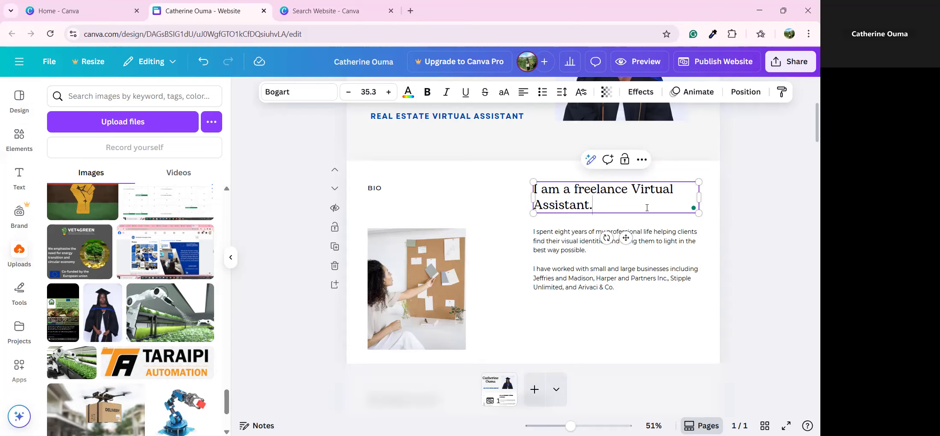
{"action": "left_click", "coordinate": [575, 258]}
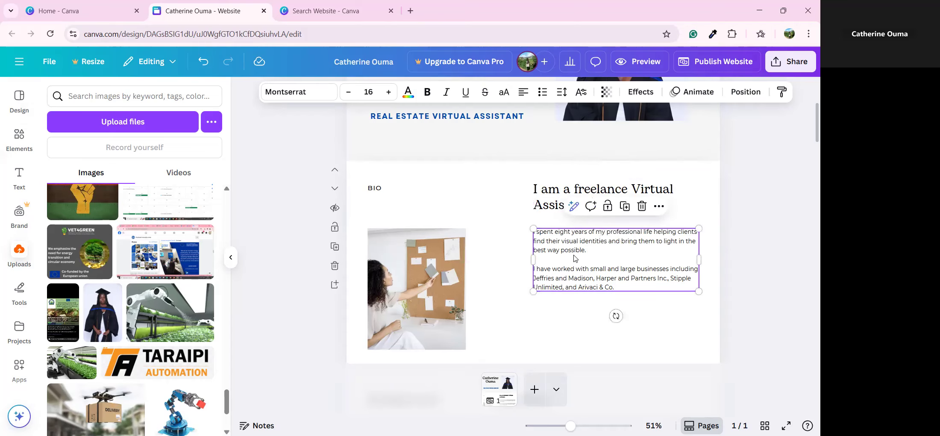
Step: Rewrite the bio as a skilled virtual assistant with 3 years of real estate experience, fixing the articles
{"action": "left_click", "coordinate": [575, 257]}
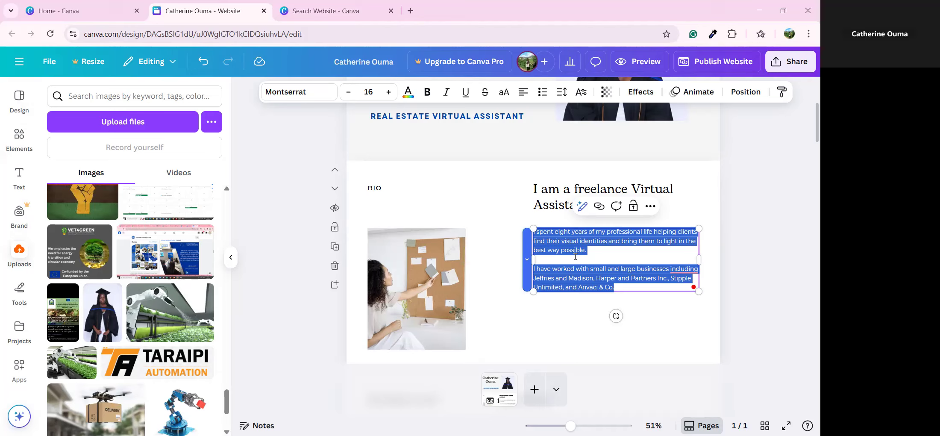
{"action": "key", "text": "BackSpace"}
{"action": "type", "text": "m skilled v"}
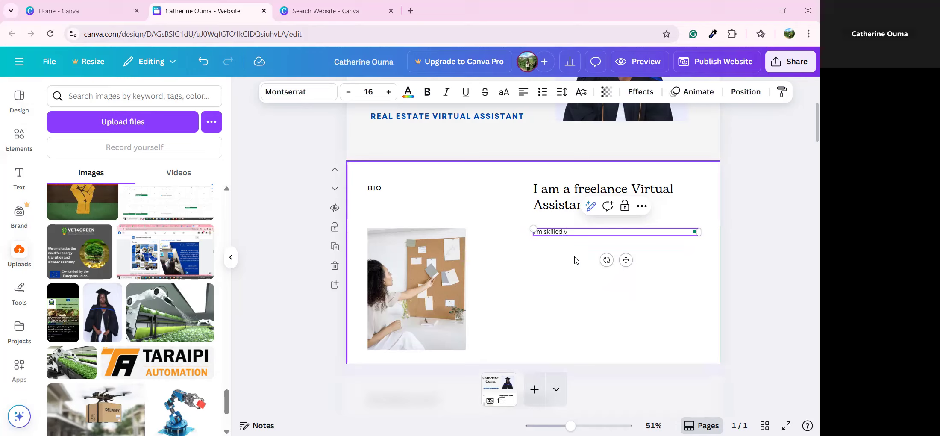
{"action": "type", "text": "irtual Assistant with an 3 years of experienc"}
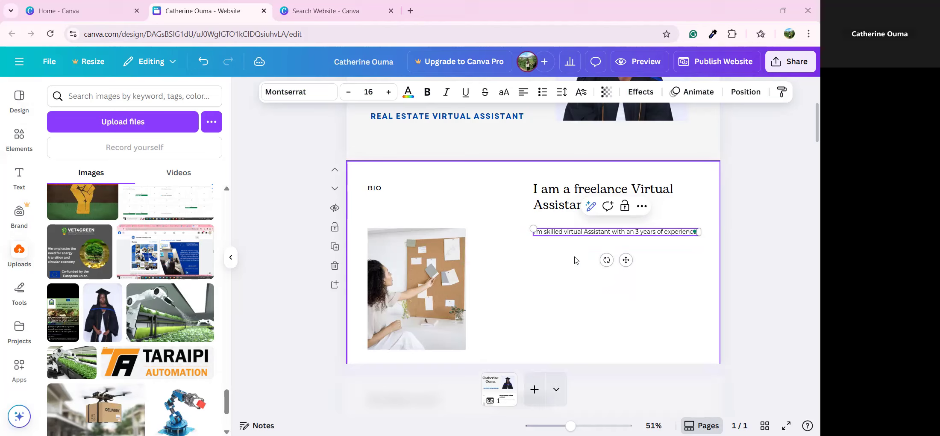
{"action": "type", "text": "e."}
{"action": "key", "text": "Return"}
{"action": "type", "text": "in real es"}
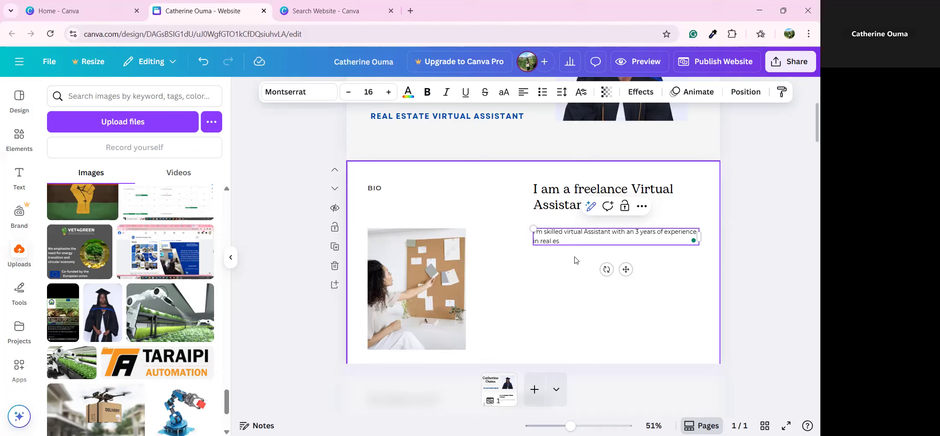
{"action": "type", "text": "rtate. I help clients"}
{"action": "mouse_move", "coordinate": [632, 233]}
{"action": "left_click", "coordinate": [642, 260]}
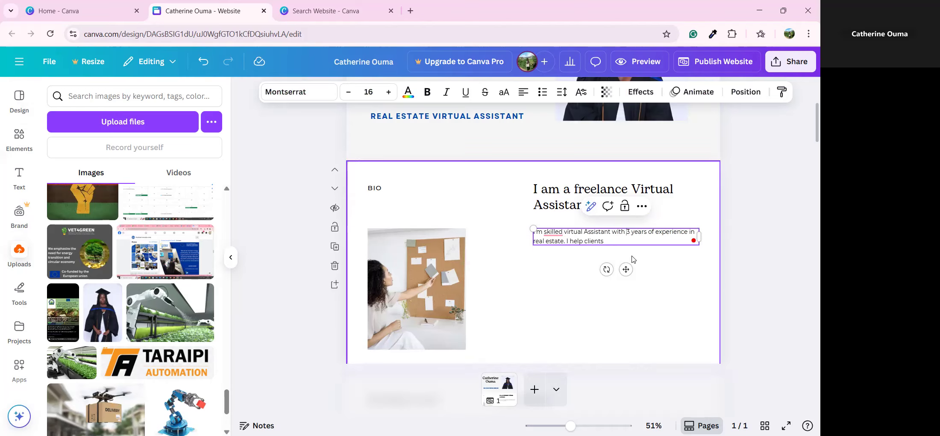
{"action": "mouse_move", "coordinate": [553, 234]}
{"action": "left_click", "coordinate": [577, 267]}
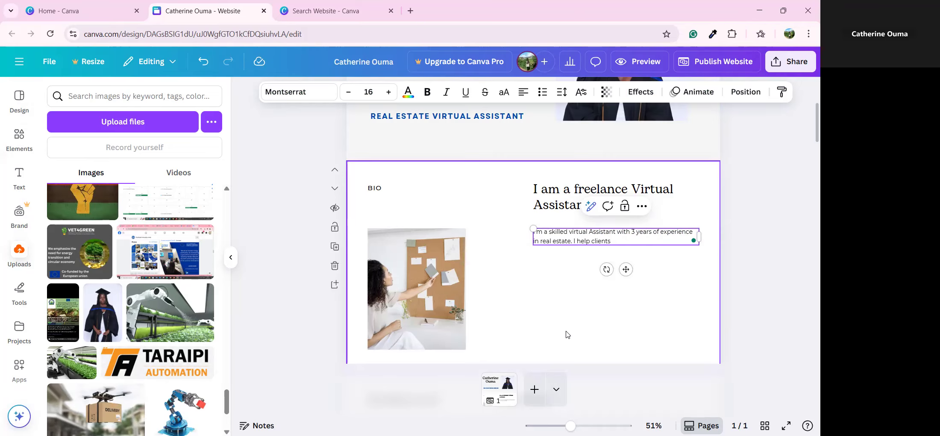
{"action": "left_click", "coordinate": [534, 337]}
{"action": "scroll", "coordinate": [428, 214], "scroll_direction": "down", "scroll_amount": 3}
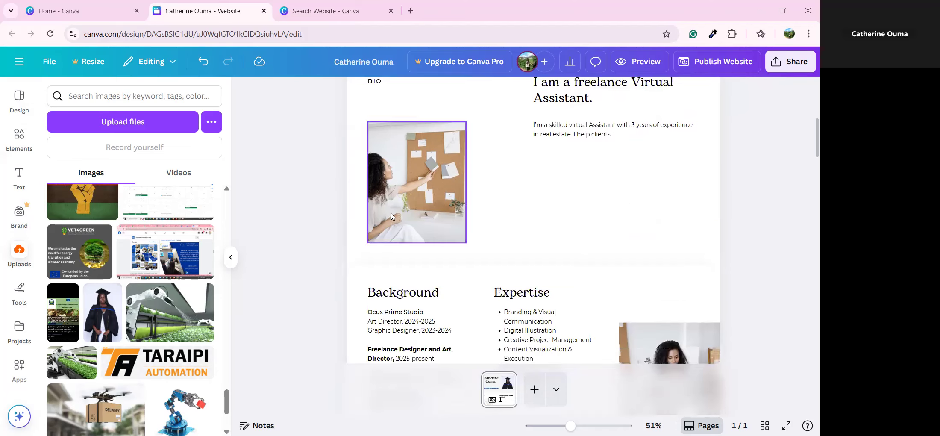
{"action": "scroll", "coordinate": [424, 207], "scroll_direction": "up", "scroll_amount": 3}
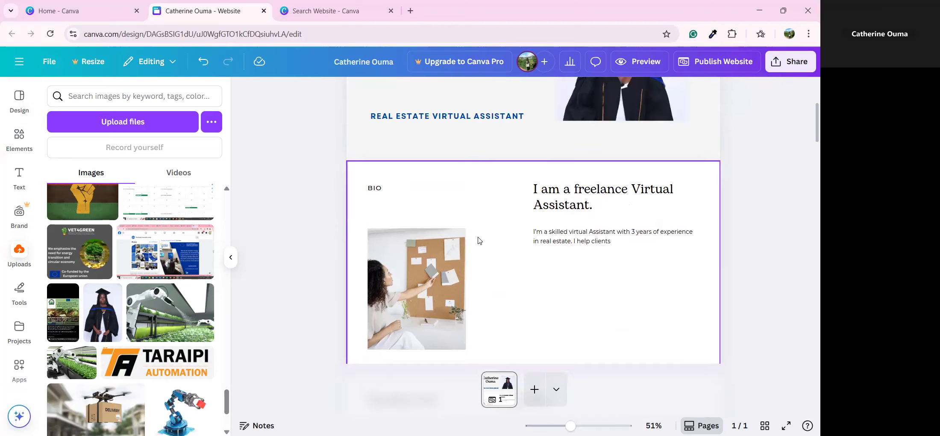
{"action": "left_click", "coordinate": [449, 253]}
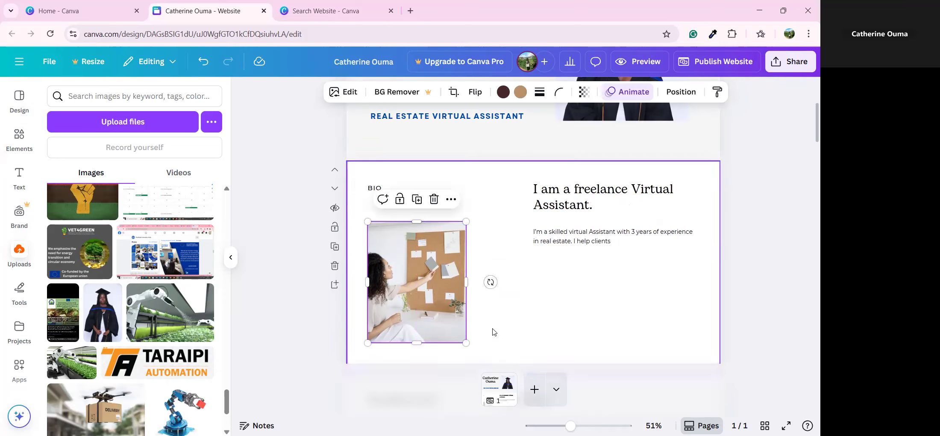
{"action": "left_click", "coordinate": [20, 135]}
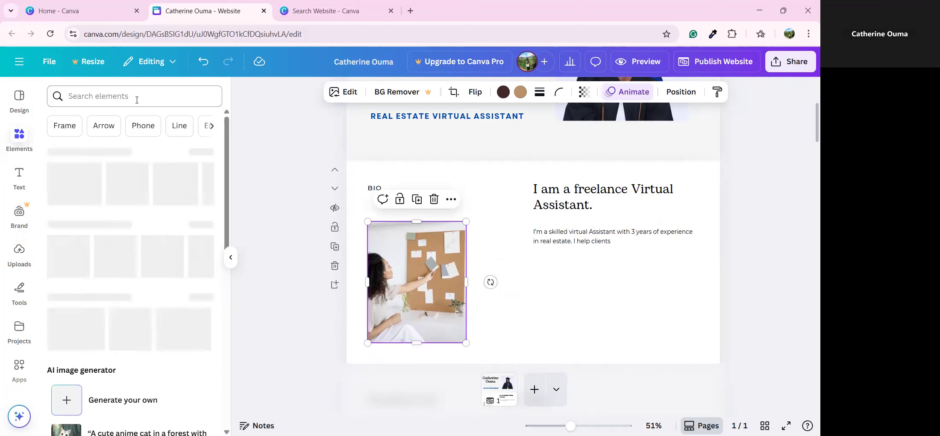
{"action": "left_click", "coordinate": [136, 98]}
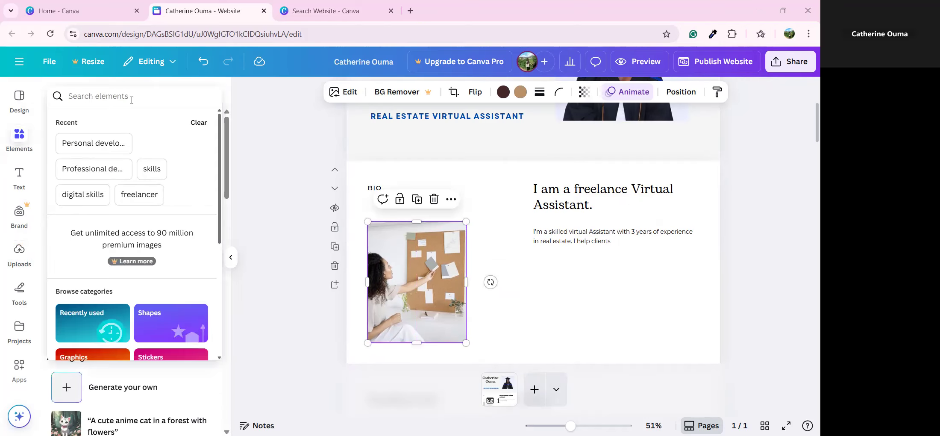
{"action": "type", "text": "A"}
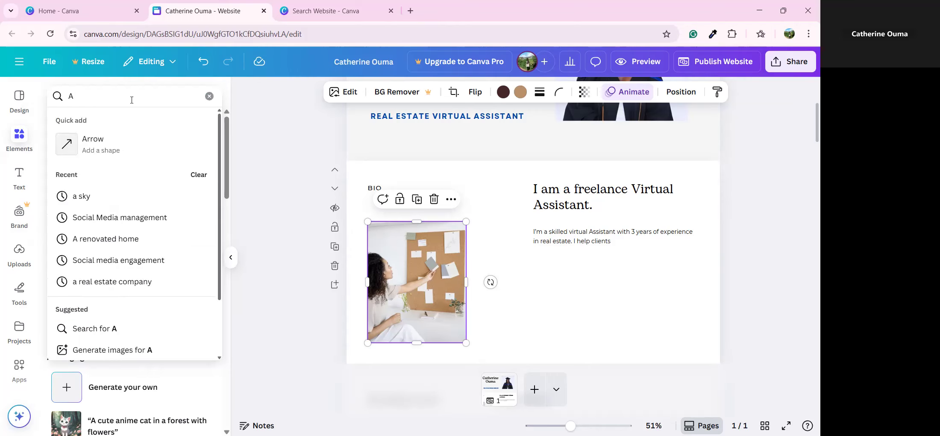
{"action": "type", "text": " lady on a c"}
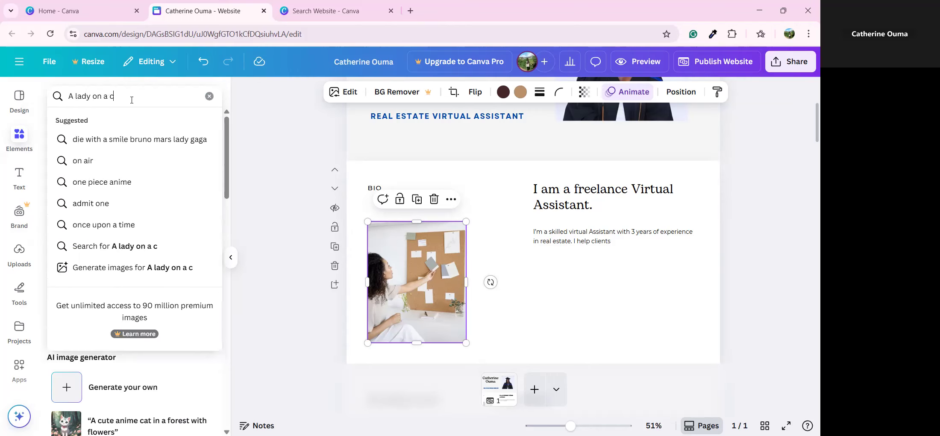
{"action": "type", "text": "omputer"}
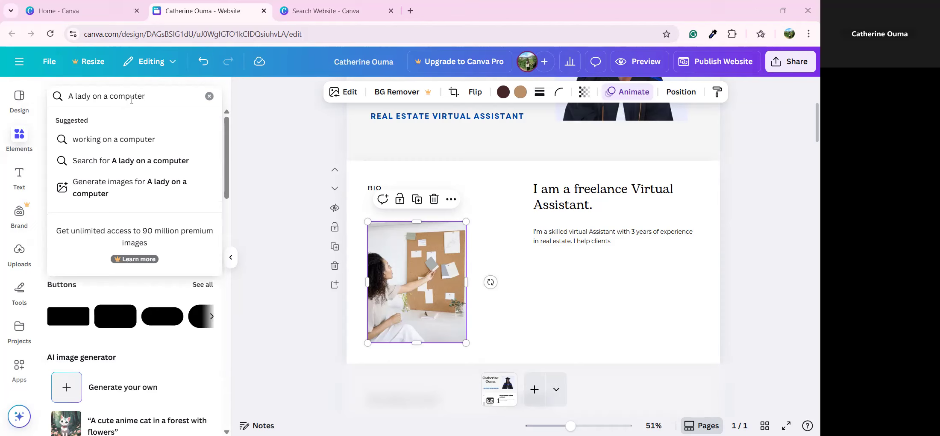
{"action": "key", "text": "Return"}
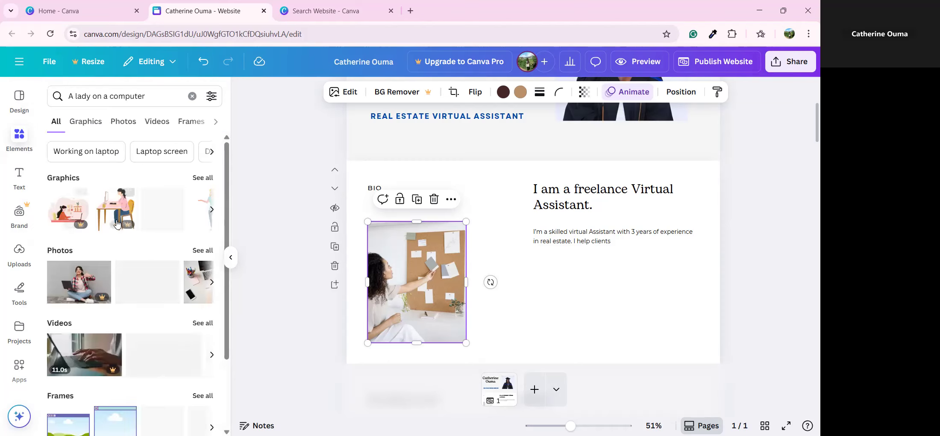
{"action": "left_click", "coordinate": [200, 252]}
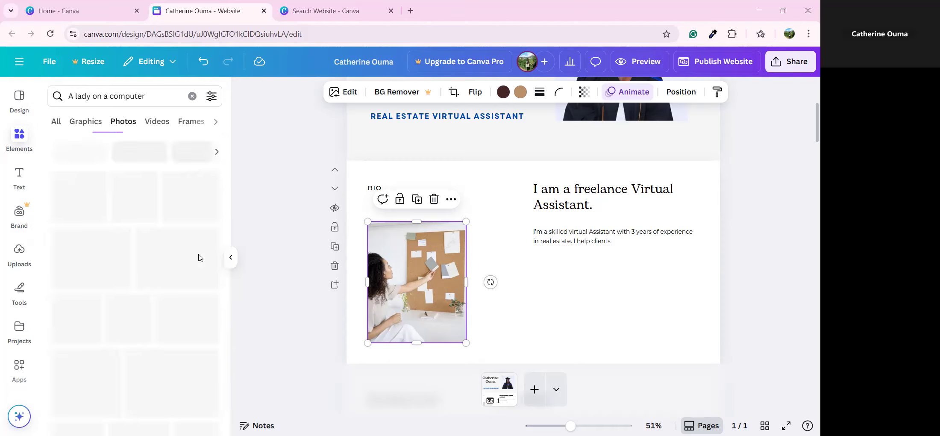
{"action": "scroll", "coordinate": [199, 258], "scroll_direction": "down", "scroll_amount": 3}
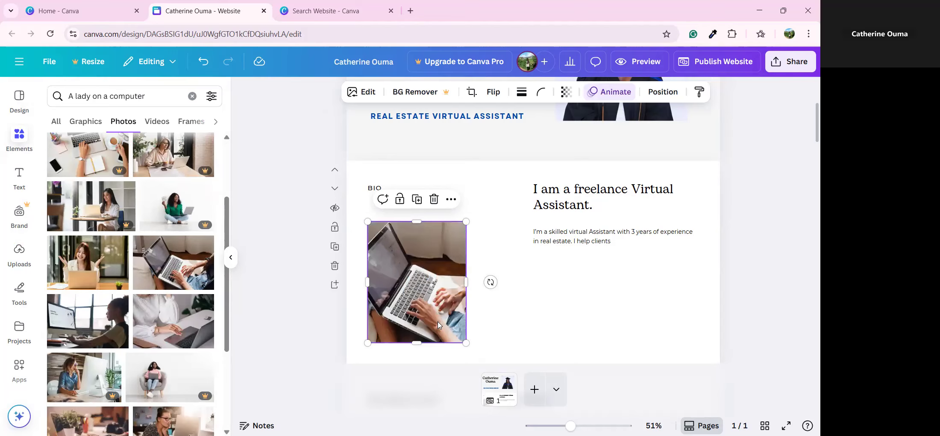
{"action": "double_click", "coordinate": [438, 323]}
{"action": "left_click_drag", "start_coordinate": [446, 296], "coordinate": [426, 287]}
{"action": "left_click", "coordinate": [549, 327]}
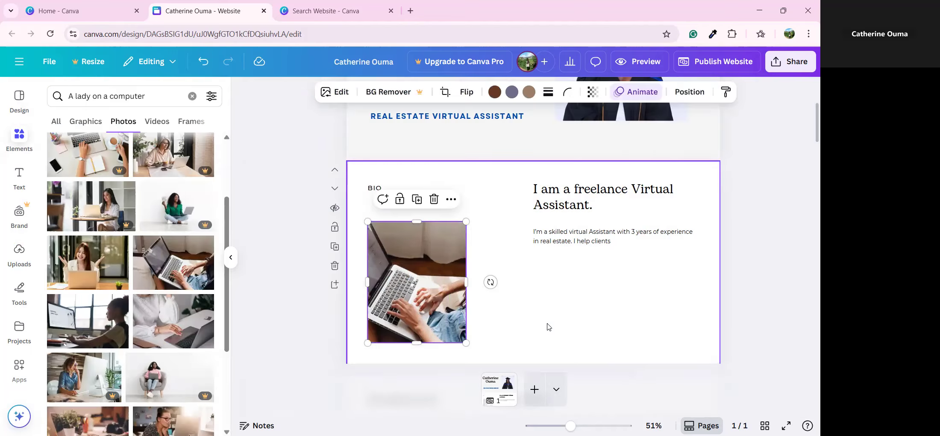
{"action": "scroll", "coordinate": [190, 274], "scroll_direction": "down", "scroll_amount": 3}
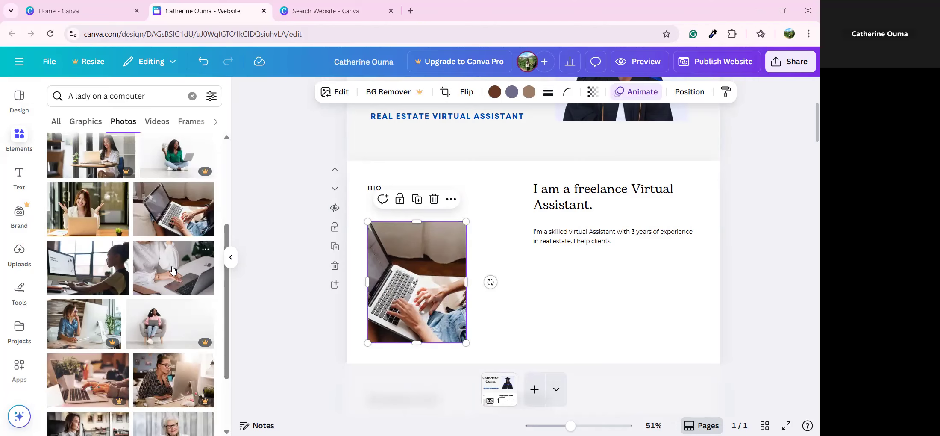
{"action": "left_click_drag", "start_coordinate": [173, 269], "coordinate": [377, 324]}
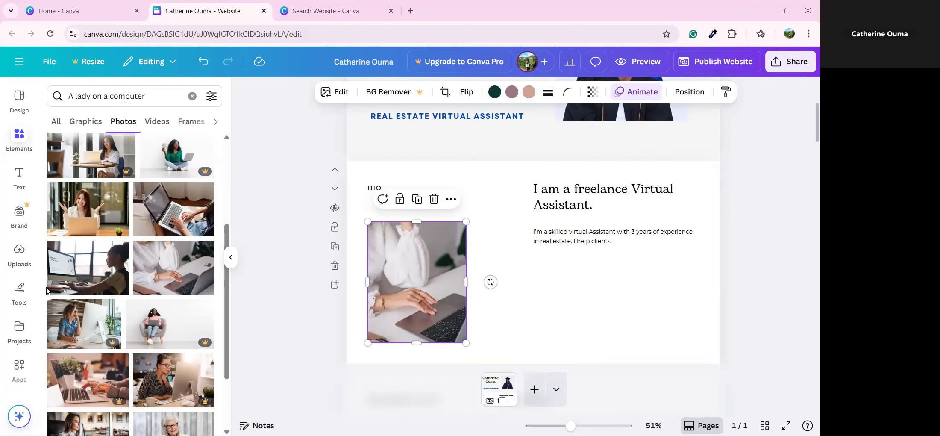
{"action": "scroll", "coordinate": [74, 292], "scroll_direction": "down", "scroll_amount": 2}
{"action": "left_click", "coordinate": [575, 330]}
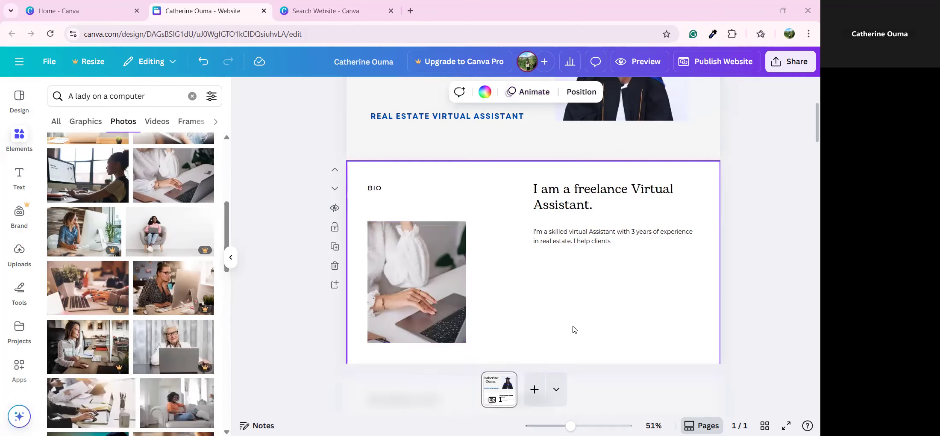
{"action": "left_click", "coordinate": [86, 121]}
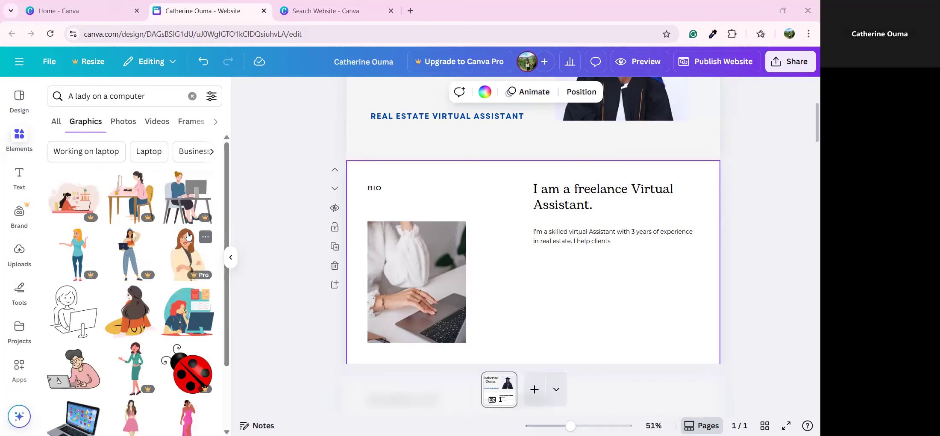
{"action": "left_click", "coordinate": [437, 327]}
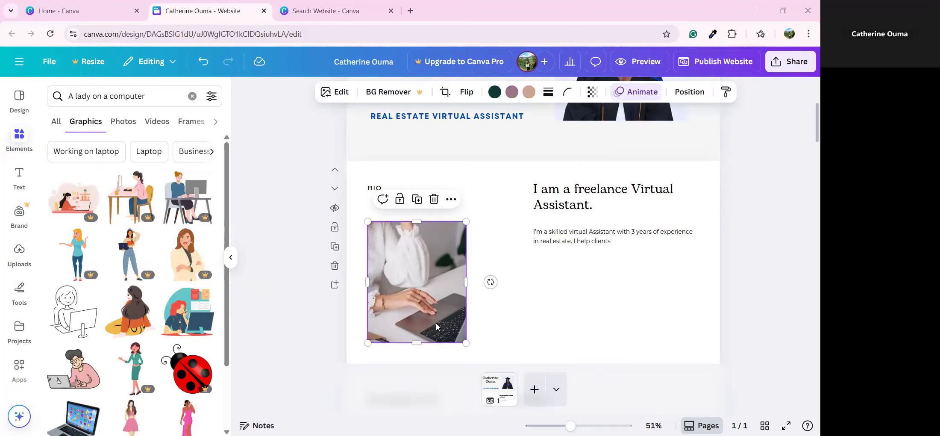
{"action": "left_click", "coordinate": [433, 199]}
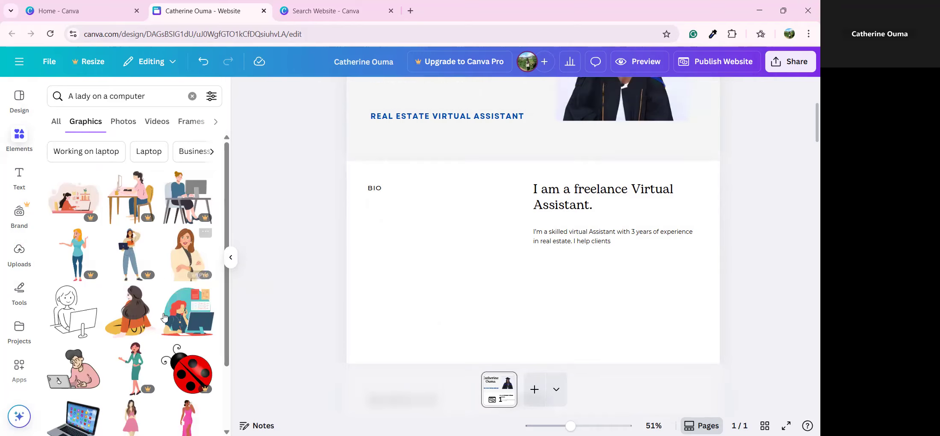
{"action": "left_click", "coordinate": [193, 328]}
{"action": "left_click_drag", "start_coordinate": [577, 238], "coordinate": [485, 201]}
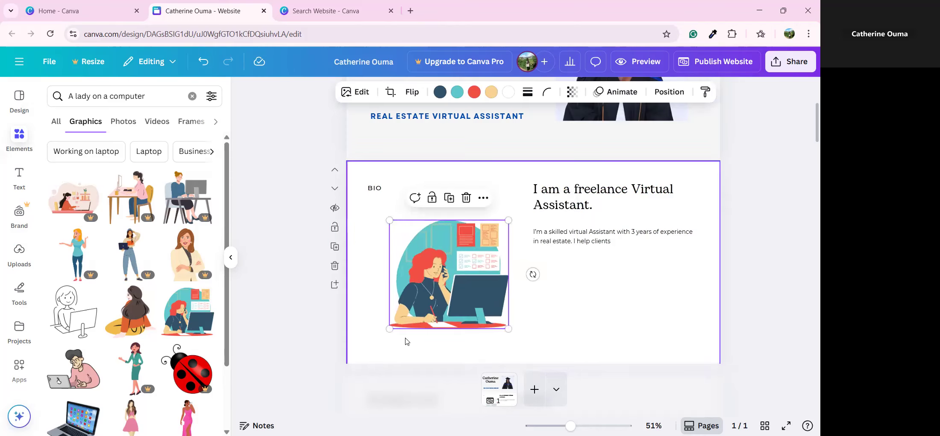
{"action": "left_click_drag", "start_coordinate": [390, 331], "coordinate": [368, 345]}
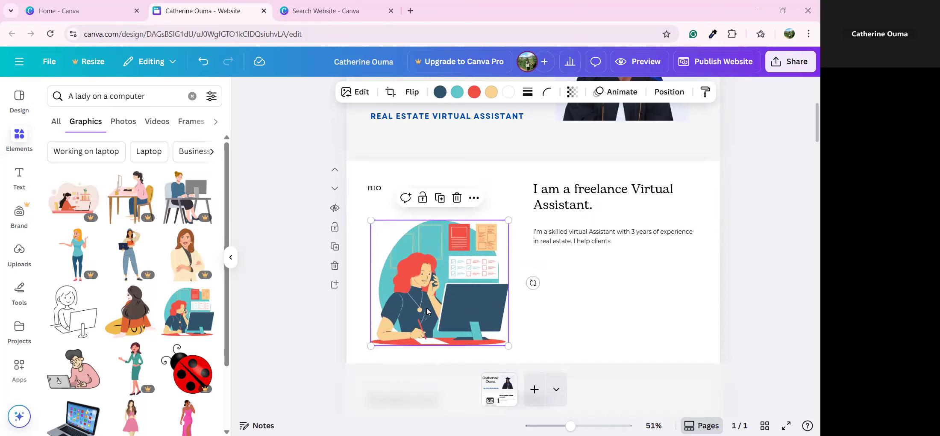
{"action": "left_click_drag", "start_coordinate": [426, 304], "coordinate": [419, 298]}
{"action": "left_click_drag", "start_coordinate": [502, 338], "coordinate": [505, 342]}
{"action": "left_click", "coordinate": [546, 311]}
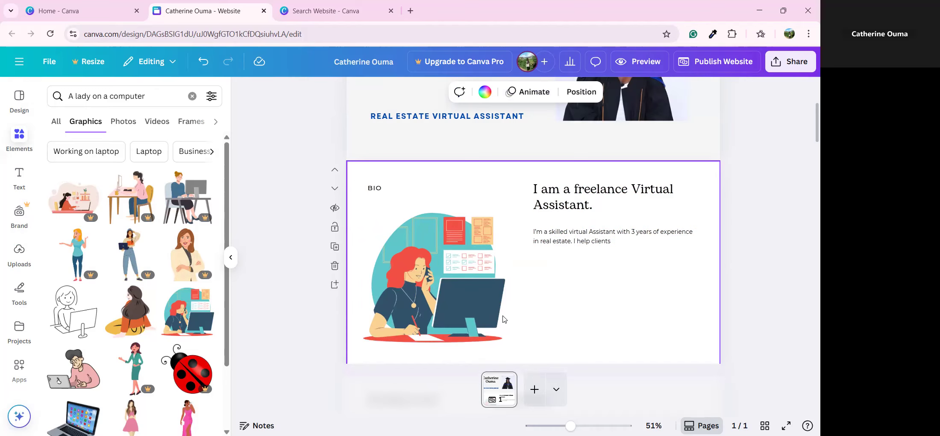
{"action": "scroll", "coordinate": [580, 262], "scroll_direction": "down", "scroll_amount": 3}
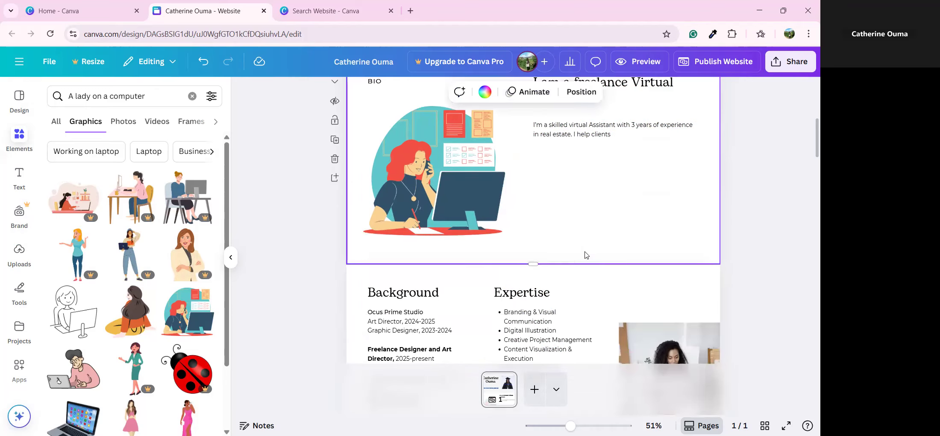
{"action": "scroll", "coordinate": [585, 252], "scroll_direction": "up", "scroll_amount": 3}
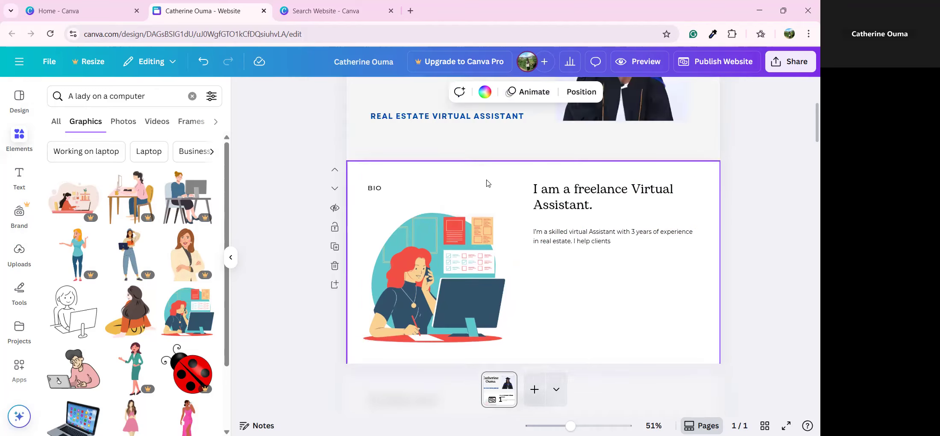
{"action": "scroll", "coordinate": [368, 100], "scroll_direction": "up", "scroll_amount": 3}
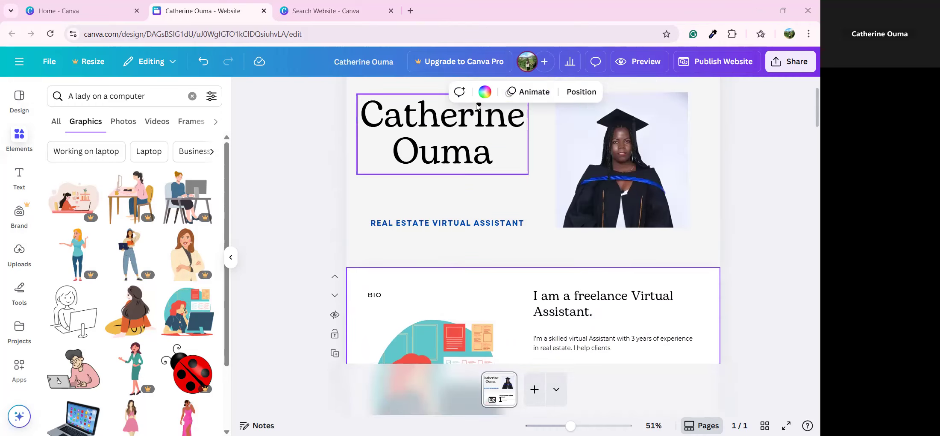
Step: Try beige and then a pastel gradient as the BIO section background
{"action": "left_click", "coordinate": [485, 91]}
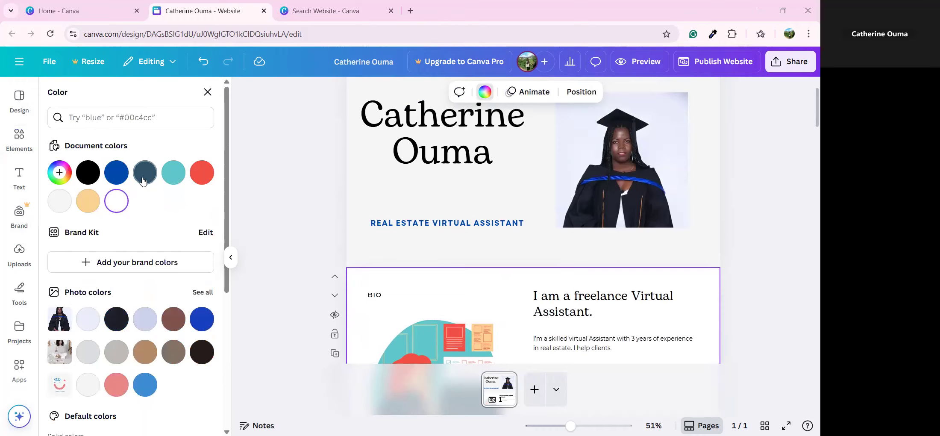
{"action": "scroll", "coordinate": [333, 233], "scroll_direction": "down", "scroll_amount": 3}
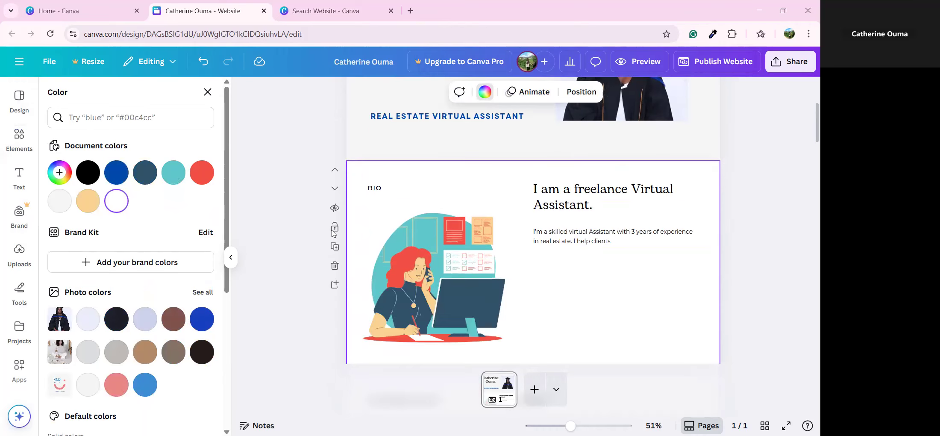
{"action": "left_click", "coordinate": [92, 202]}
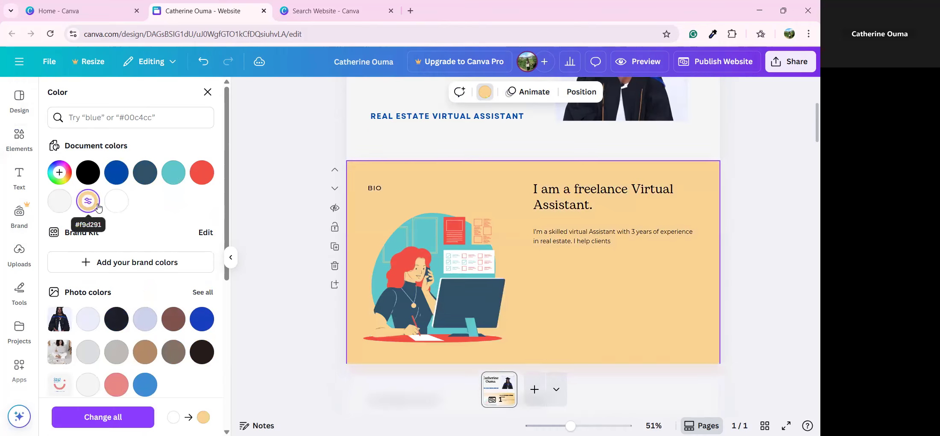
{"action": "scroll", "coordinate": [93, 202], "scroll_direction": "down", "scroll_amount": 3}
{"action": "scroll", "coordinate": [120, 330], "scroll_direction": "down", "scroll_amount": 5}
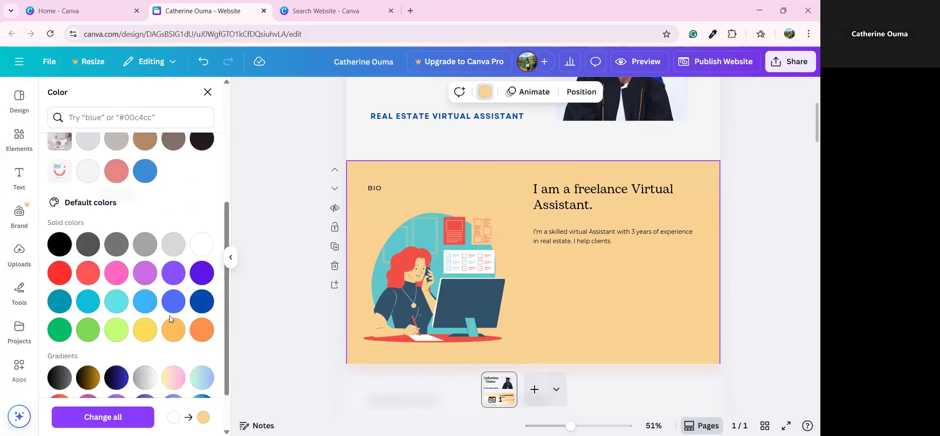
{"action": "scroll", "coordinate": [173, 329], "scroll_direction": "down", "scroll_amount": 2}
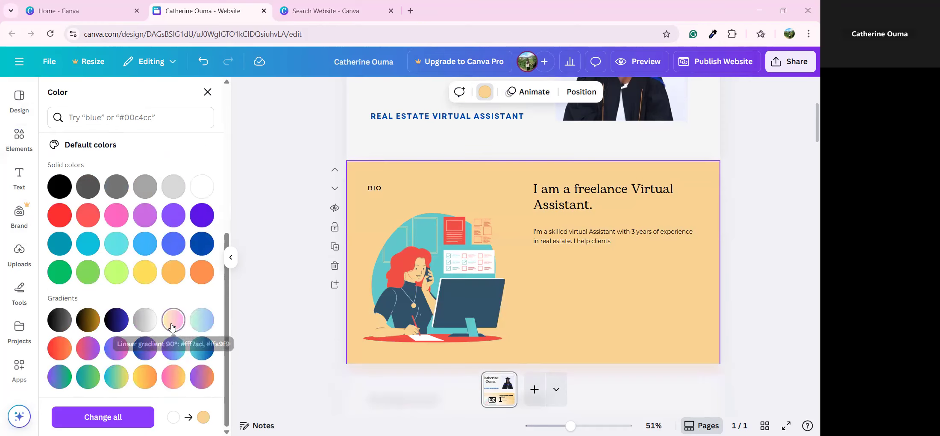
{"action": "left_click", "coordinate": [172, 328]}
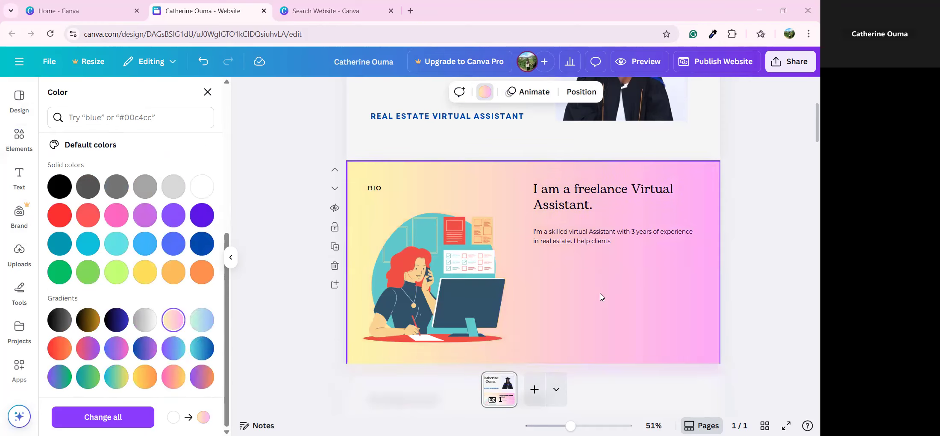
Step: Compare yellow, orange and silver gradient backgrounds, then settle on the pastel gradient
{"action": "scroll", "coordinate": [560, 297], "scroll_direction": "down", "scroll_amount": 3}
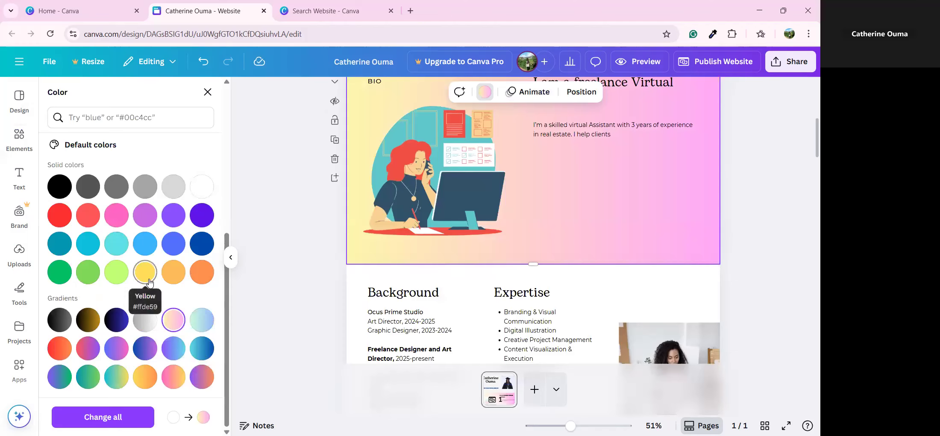
{"action": "left_click", "coordinate": [145, 272]}
{"action": "left_click", "coordinate": [170, 279]}
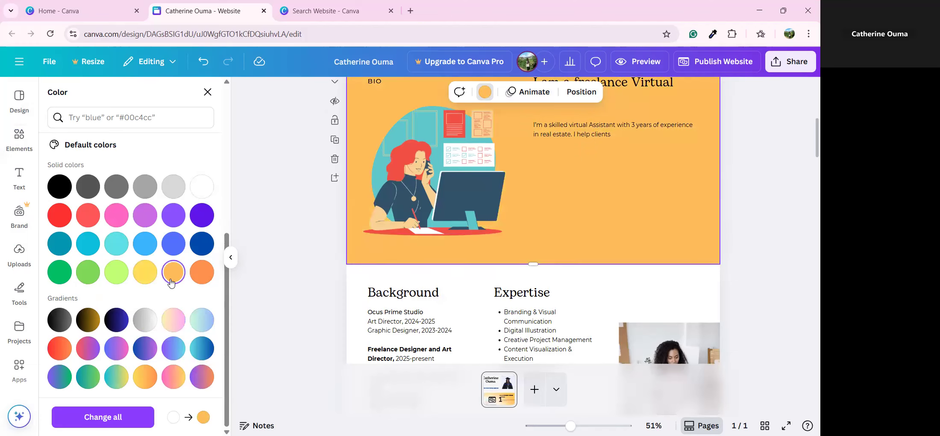
{"action": "left_click", "coordinate": [173, 326]}
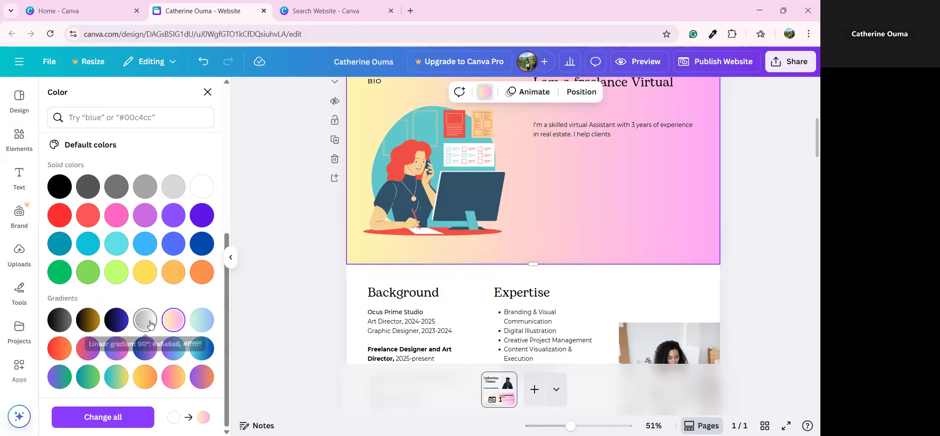
{"action": "left_click", "coordinate": [145, 320]}
{"action": "scroll", "coordinate": [603, 299], "scroll_direction": "up", "scroll_amount": 3}
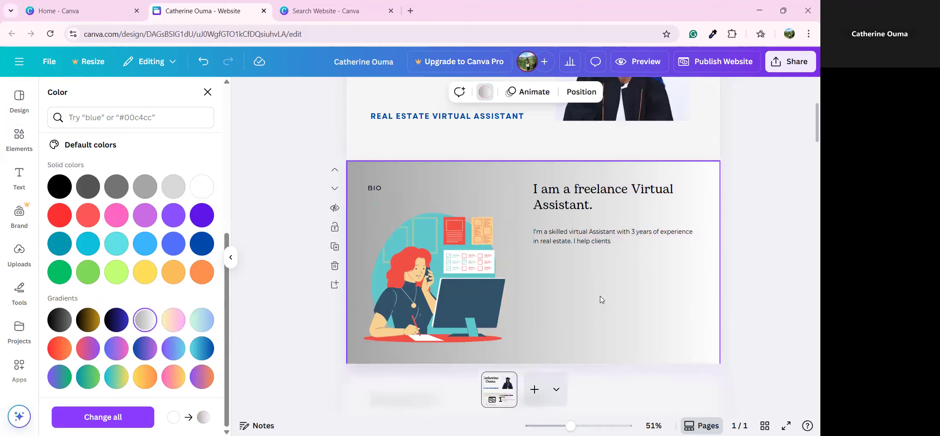
{"action": "scroll", "coordinate": [601, 299], "scroll_direction": "down", "scroll_amount": 3}
{"action": "left_click", "coordinate": [173, 319]}
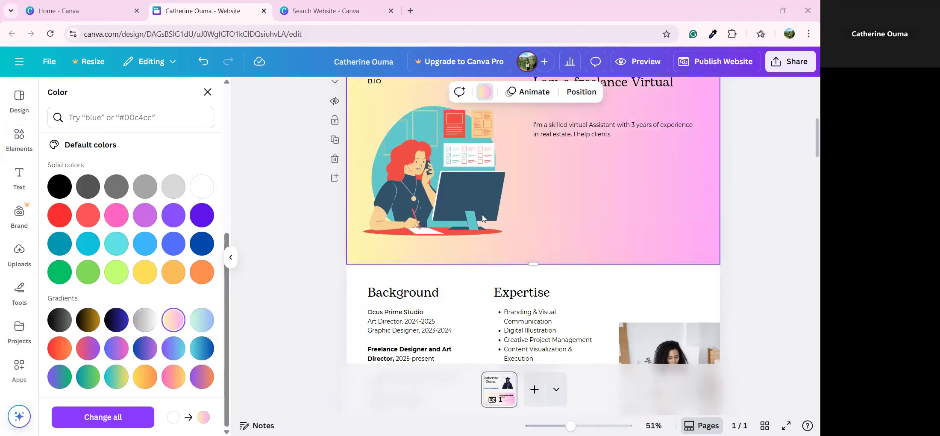
{"action": "scroll", "coordinate": [483, 218], "scroll_direction": "up", "scroll_amount": 3}
{"action": "scroll", "coordinate": [525, 228], "scroll_direction": "down", "scroll_amount": 1}
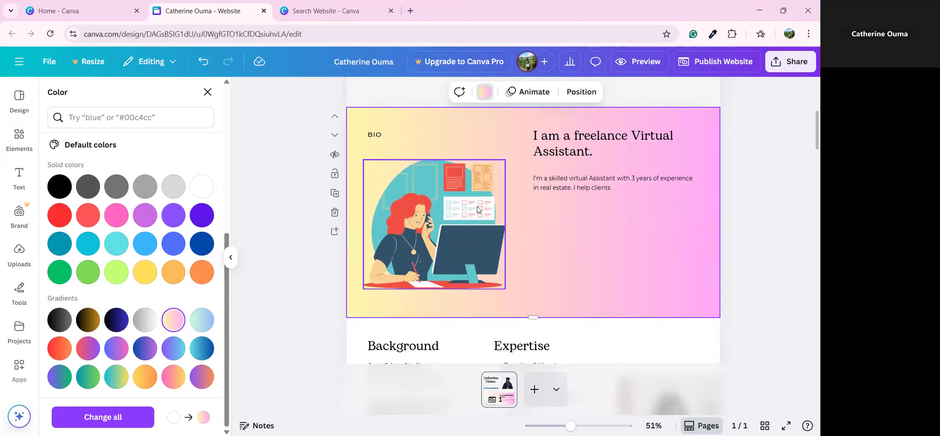
{"action": "scroll", "coordinate": [574, 205], "scroll_direction": "down", "scroll_amount": 5}
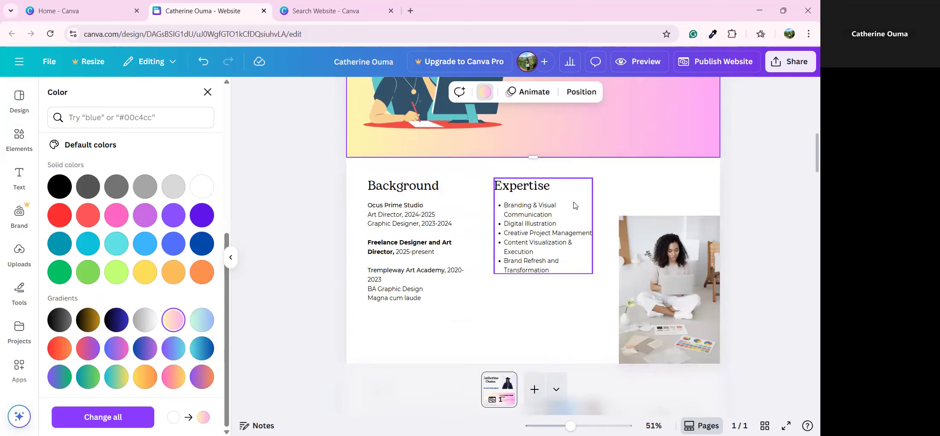
{"action": "left_click", "coordinate": [645, 200]}
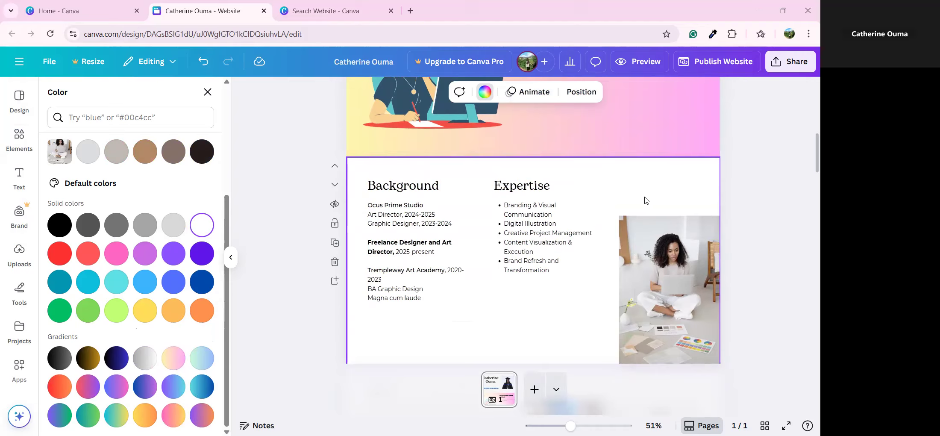
Step: Ungroup the Expertise heading from its bullet list and delete the old list items
{"action": "left_click", "coordinate": [553, 233]}
{"action": "left_click", "coordinate": [537, 225]}
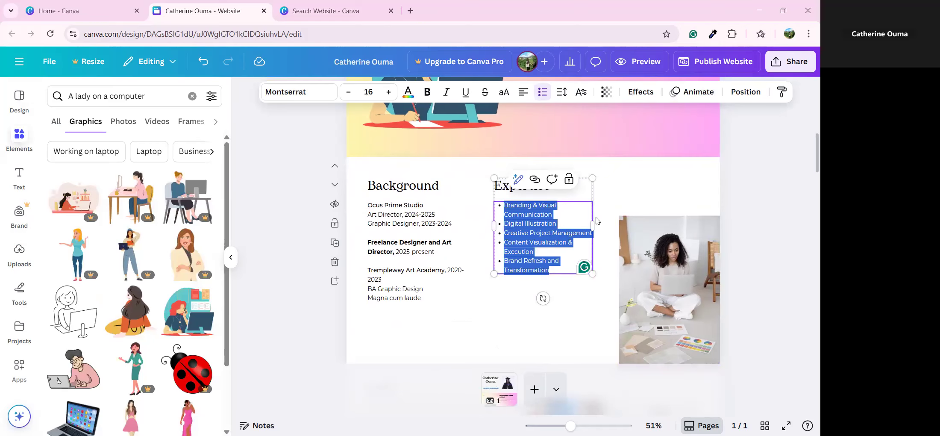
{"action": "left_click", "coordinate": [579, 315]}
{"action": "left_click", "coordinate": [511, 246]}
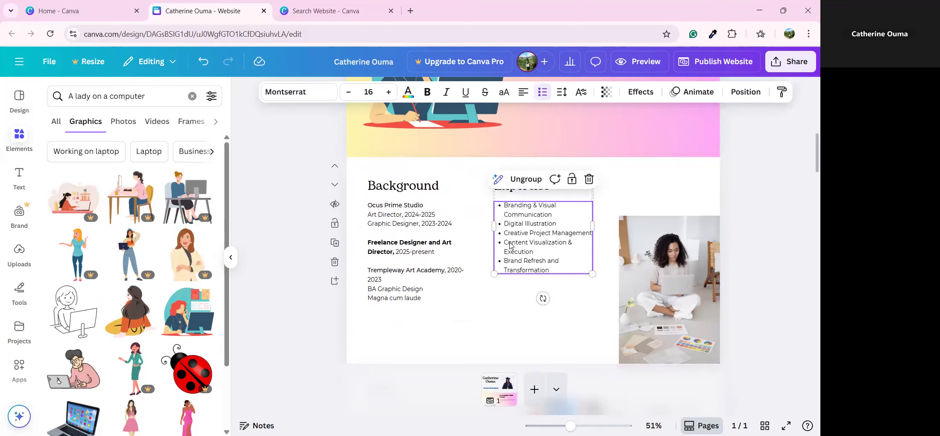
{"action": "left_click", "coordinate": [526, 179]}
{"action": "left_click", "coordinate": [561, 309]}
{"action": "left_click", "coordinate": [542, 233]}
{"action": "left_click", "coordinate": [561, 216]}
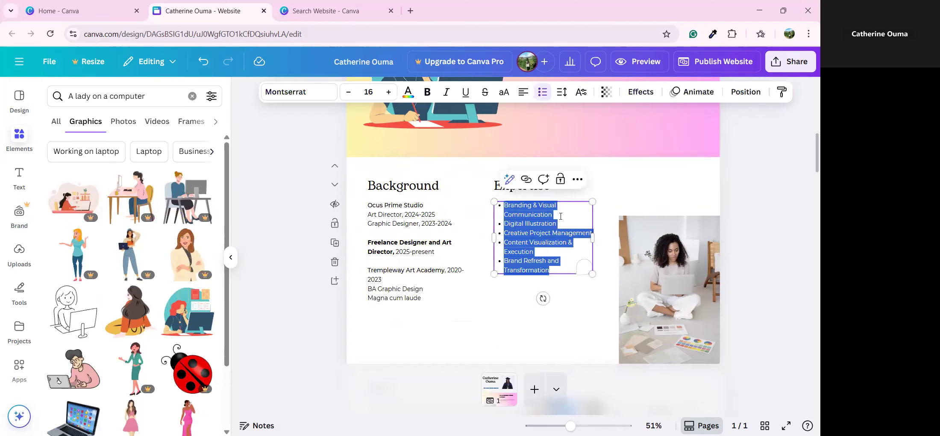
{"action": "key", "text": "BackSpace"}
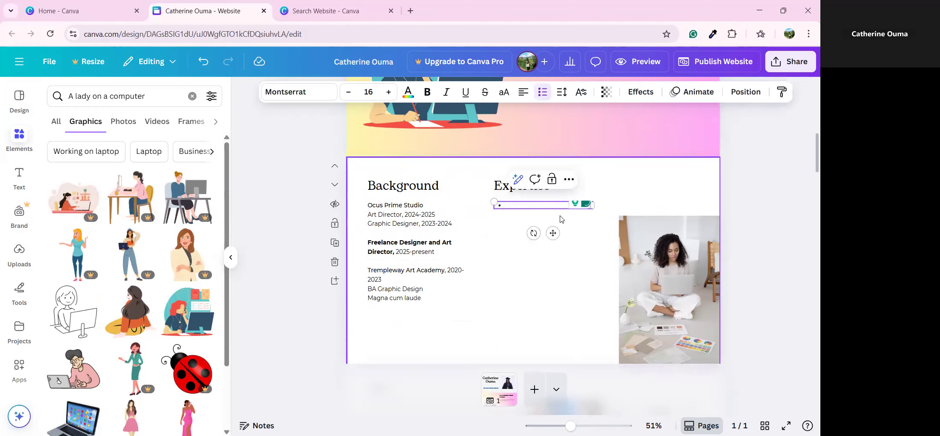
Step: Enter six bullets: Email Management, Lead Generation, Calendar Management, Research, Content Writing, Hostaway Management
{"action": "type", "text": "Email Ma"}
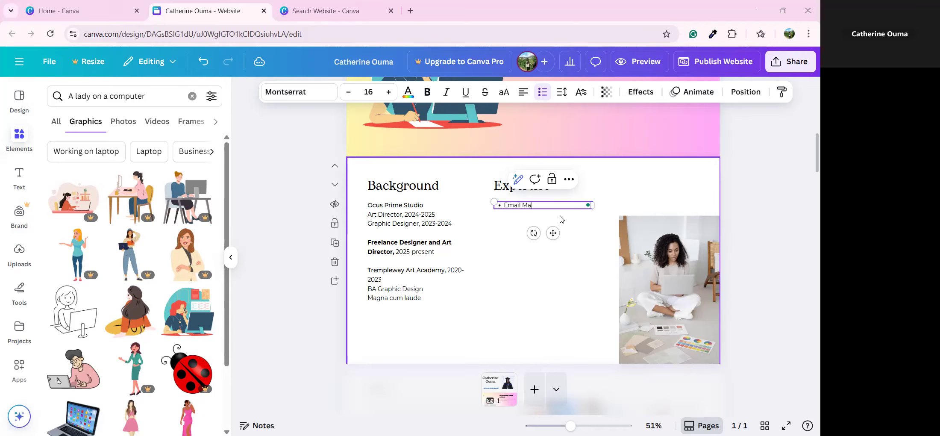
{"action": "type", "text": "nagement"}
{"action": "key", "text": "Return"}
{"action": "type", "text": "Lead"}
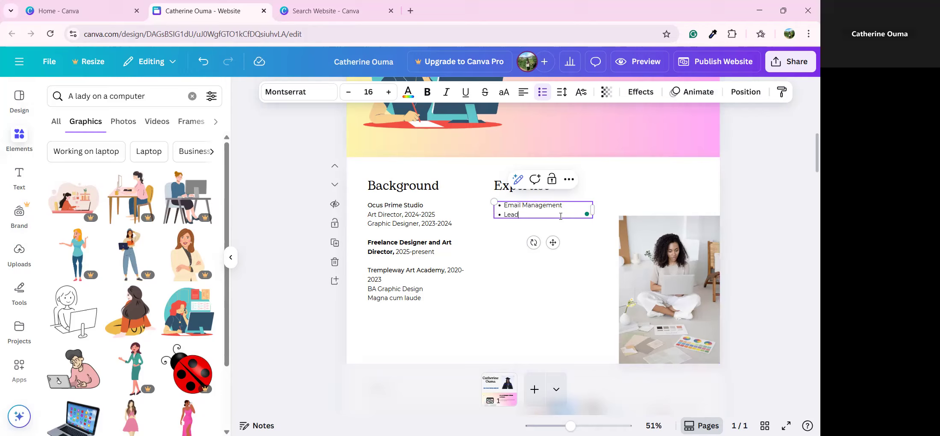
{"action": "type", "text": " Generation"}
{"action": "key", "text": "Return"}
{"action": "type", "text": "C"}
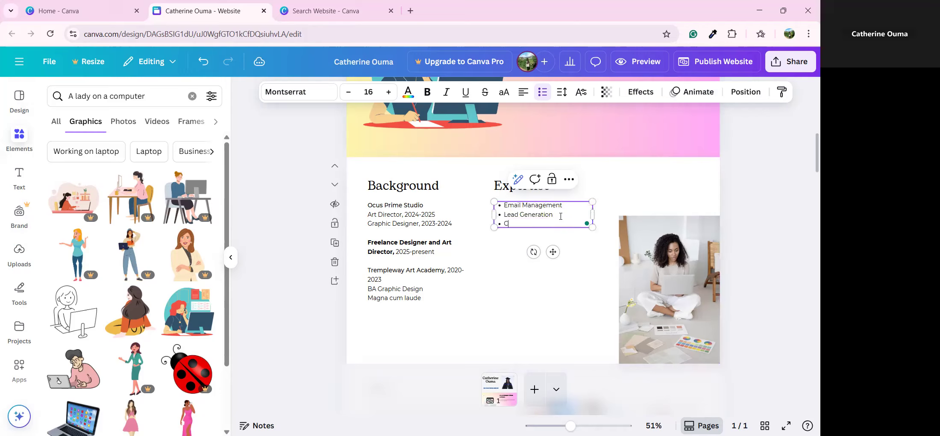
{"action": "type", "text": "alendar Manageme"}
{"action": "type", "text": "nt"}
{"action": "key", "text": "Return"}
{"action": "type", "text": "Resear"}
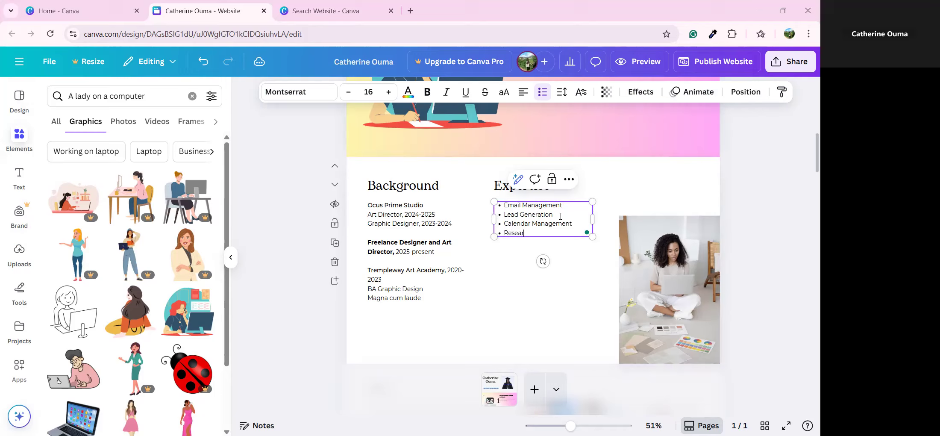
{"action": "type", "text": "vch"}
{"action": "key", "text": "Return"}
{"action": "type", "text": "Content Writing"}
{"action": "key", "text": "Return"}
{"action": "type", "text": "Hostaway Management"}
{"action": "key", "text": "Return"}
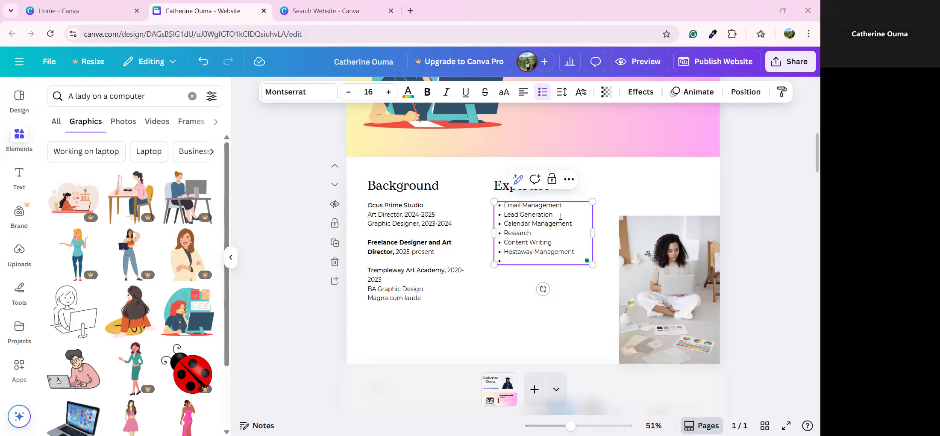
{"action": "key", "text": "BackSpace"}
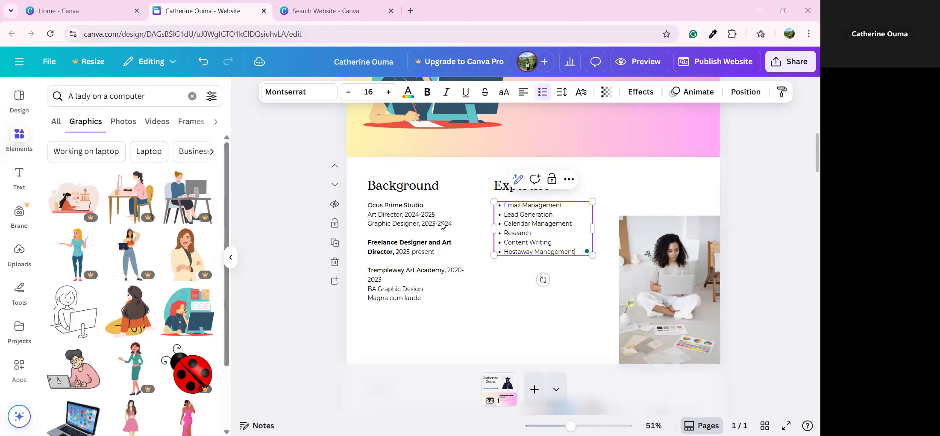
{"action": "left_click", "coordinate": [408, 206]}
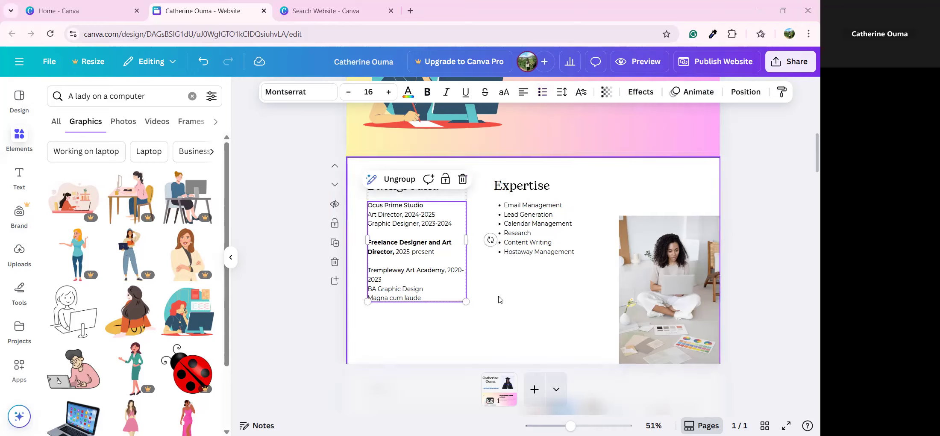
{"action": "left_click", "coordinate": [482, 300]}
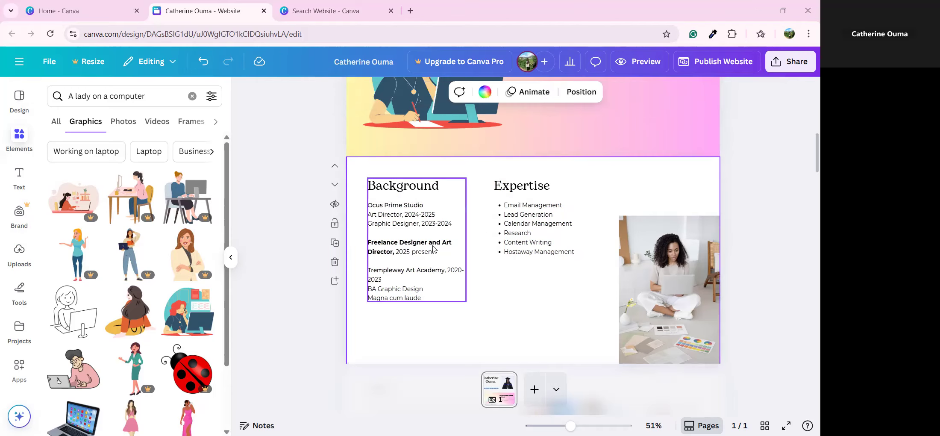
{"action": "left_click", "coordinate": [427, 235]}
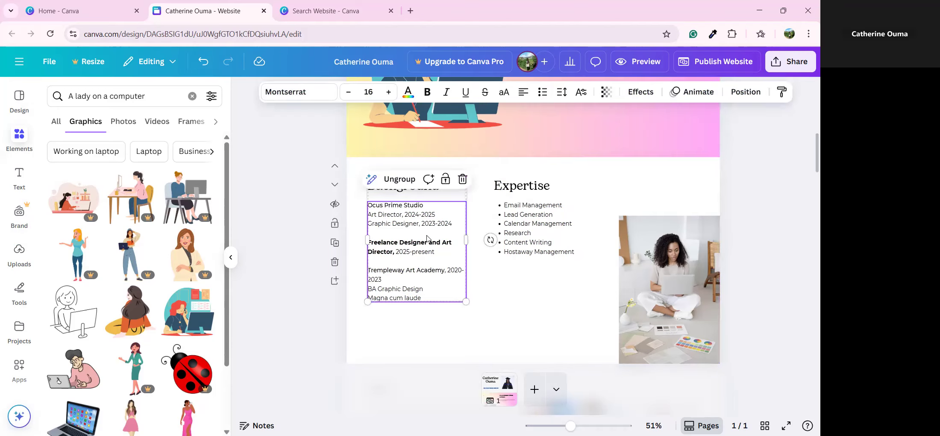
{"action": "scroll", "coordinate": [594, 294], "scroll_direction": "down", "scroll_amount": 3}
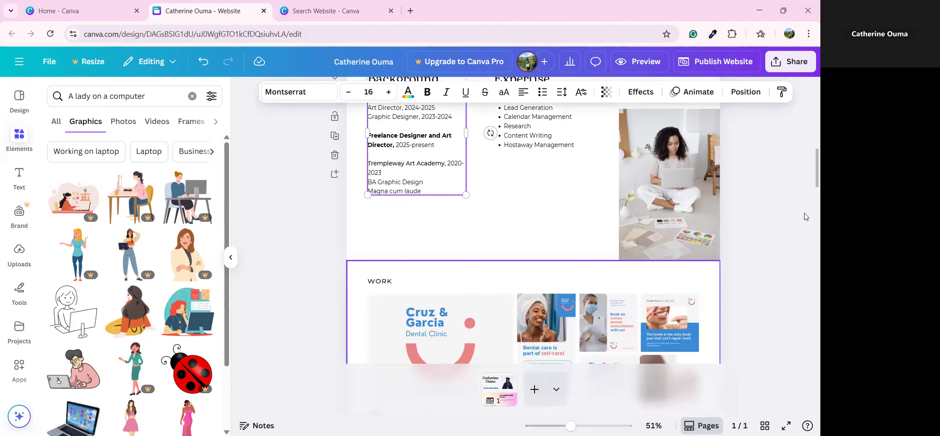
{"action": "scroll", "coordinate": [690, 220], "scroll_direction": "down", "scroll_amount": 4}
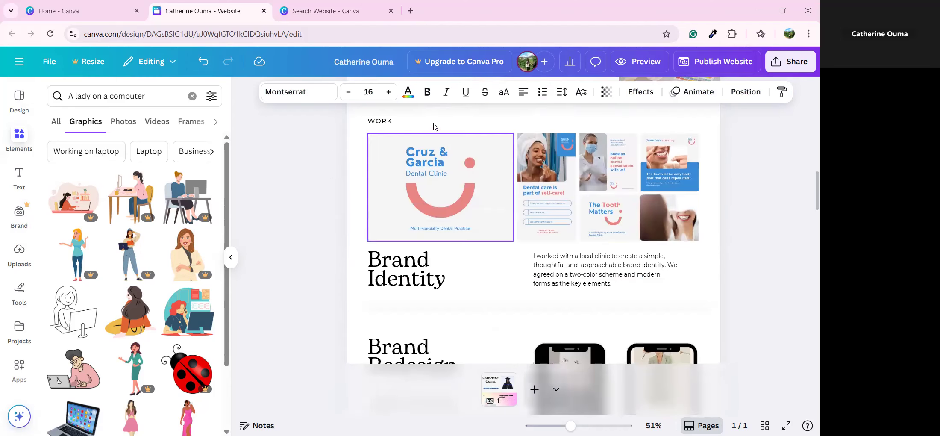
{"action": "left_click", "coordinate": [484, 127]}
{"action": "scroll", "coordinate": [485, 127], "scroll_direction": "up", "scroll_amount": 1}
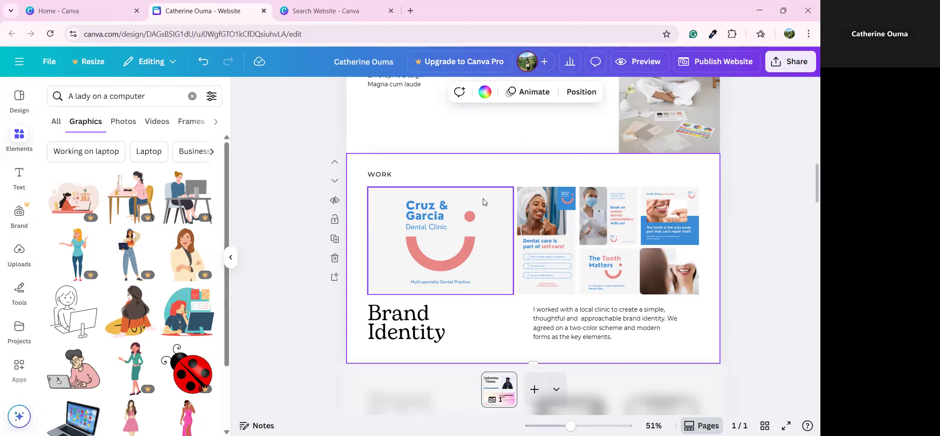
{"action": "left_click", "coordinate": [557, 214]}
{"action": "left_click", "coordinate": [598, 235]}
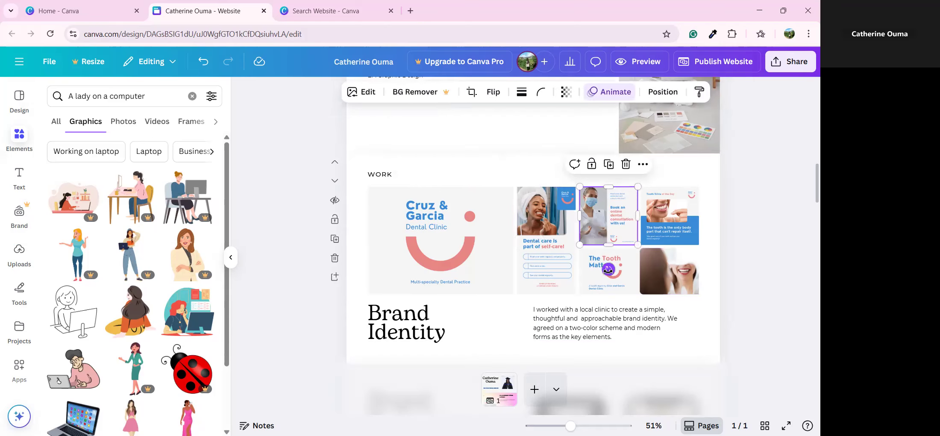
{"action": "left_click", "coordinate": [608, 269]}
{"action": "left_click", "coordinate": [664, 207]}
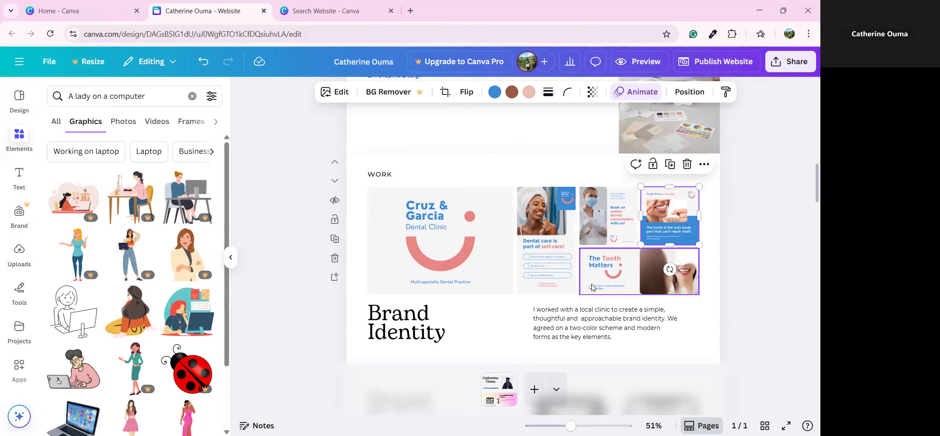
{"action": "scroll", "coordinate": [592, 283], "scroll_direction": "down", "scroll_amount": 6}
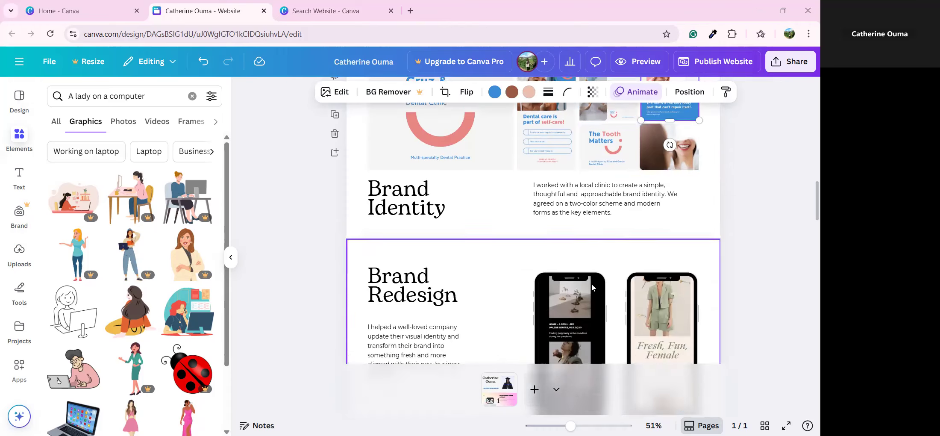
{"action": "left_click", "coordinate": [479, 235]}
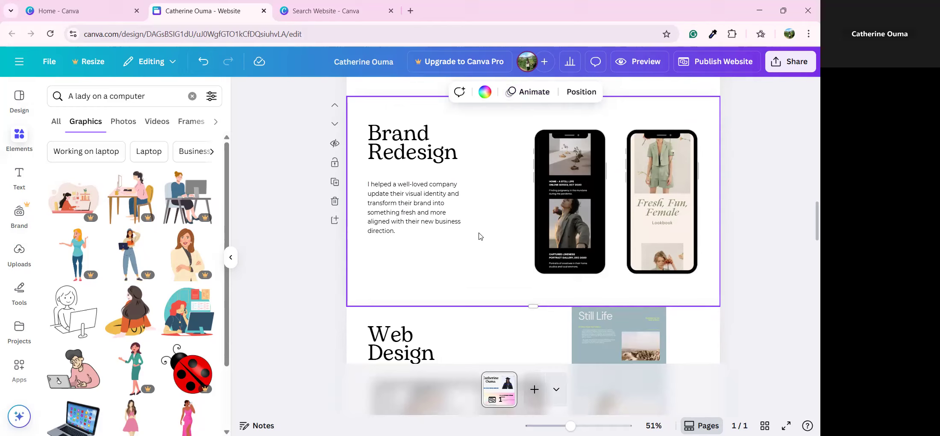
{"action": "left_click", "coordinate": [574, 211]}
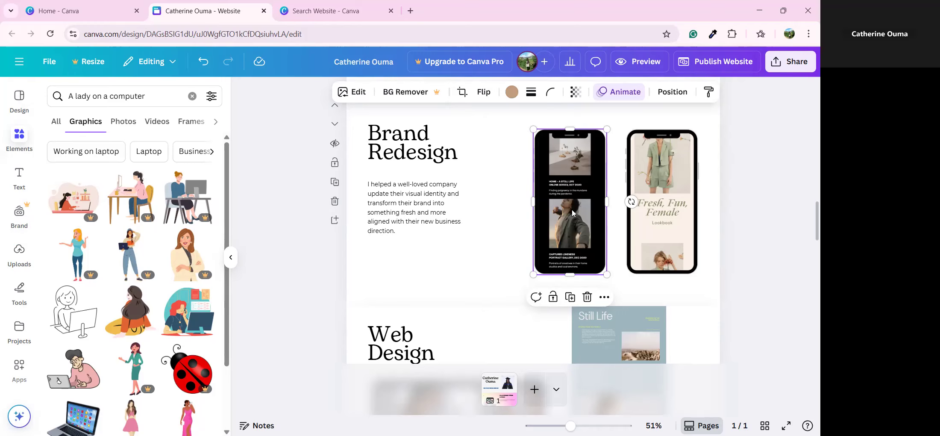
{"action": "left_click", "coordinate": [438, 214]}
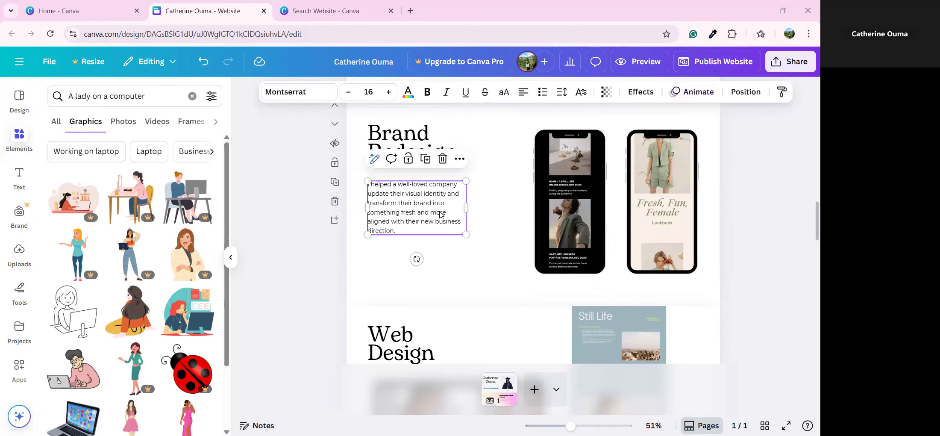
{"action": "double_click", "coordinate": [414, 183]}
{"action": "left_click", "coordinate": [414, 183]}
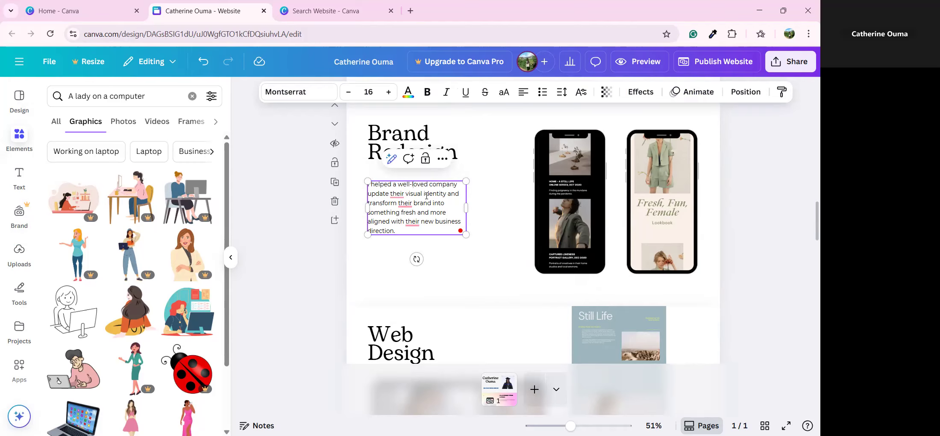
Step: Search 'Microsoft' in a new tab, open the official site and copy its address
{"action": "key", "text": "ctrl+t"}
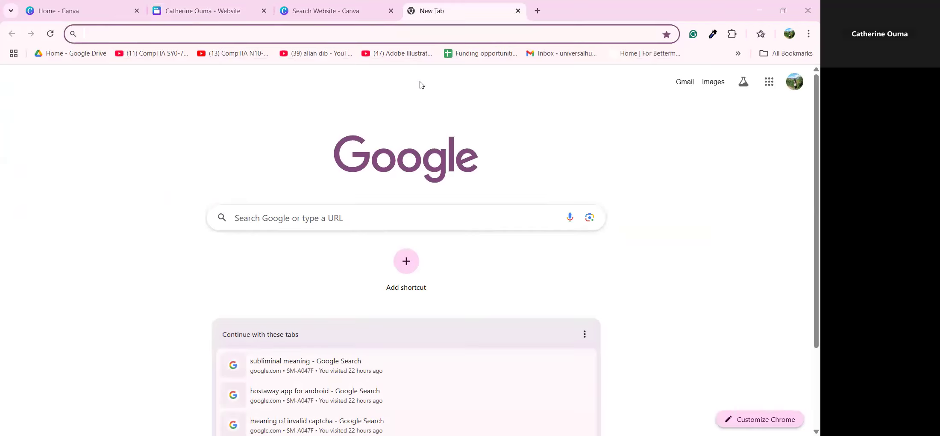
{"action": "type", "text": "Microsoft"}
{"action": "key", "text": "Return"}
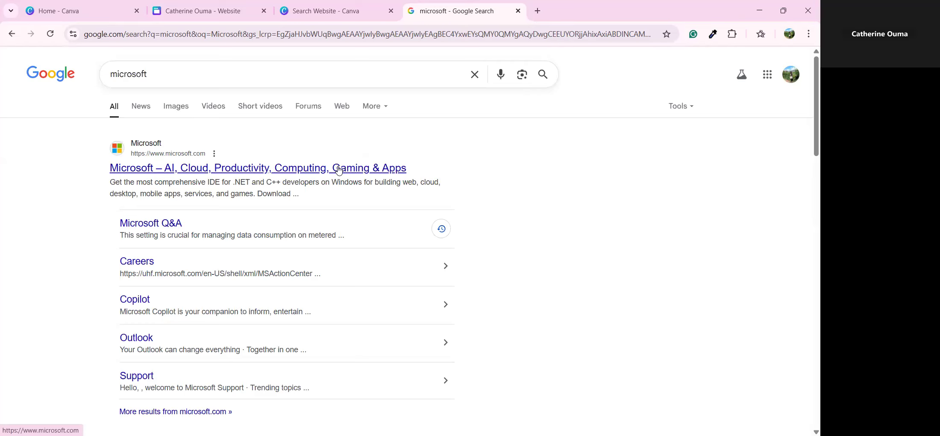
{"action": "left_click", "coordinate": [341, 168]}
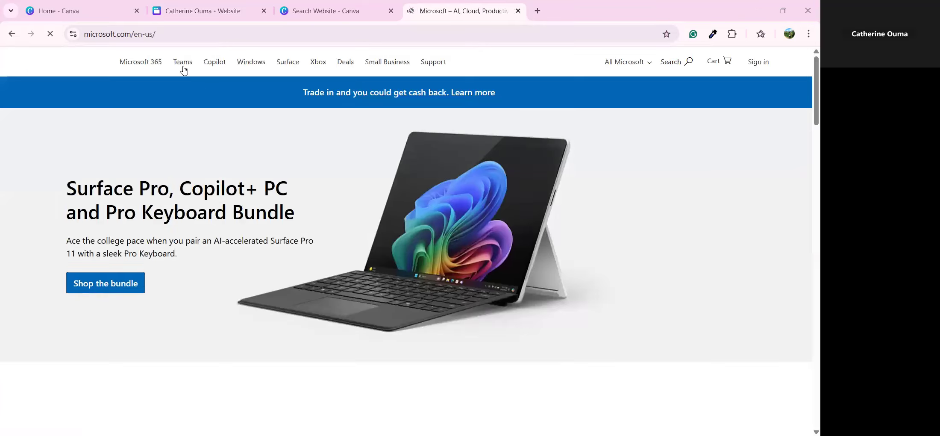
{"action": "right_click", "coordinate": [132, 35]}
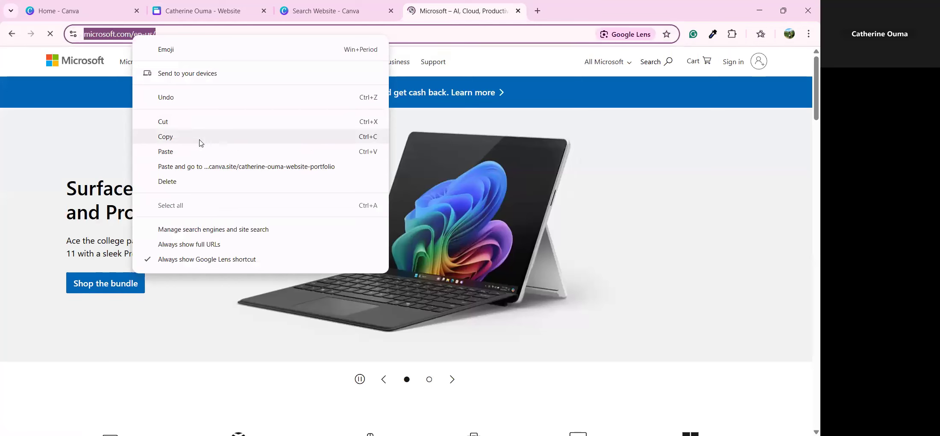
{"action": "left_click", "coordinate": [201, 143]}
{"action": "left_click", "coordinate": [332, 9]}
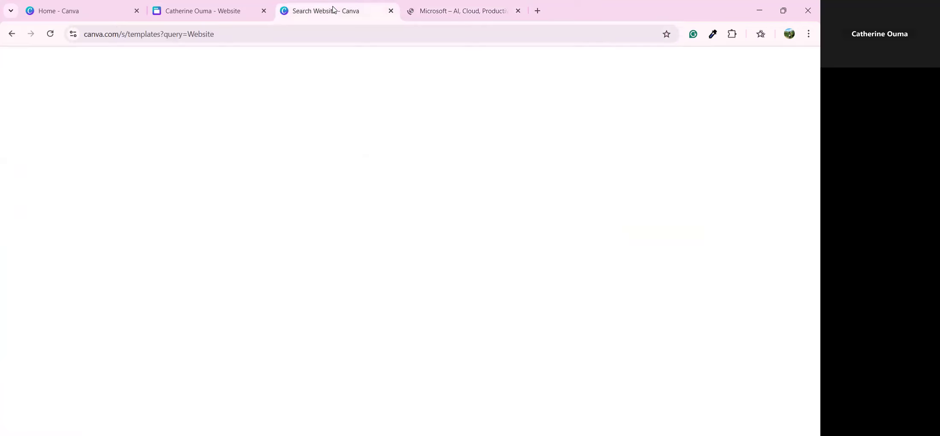
Step: Select 'well-loved company' in the Brand Redesign paragraph and paste the Microsoft address as its link
{"action": "left_click", "coordinate": [239, 9]}
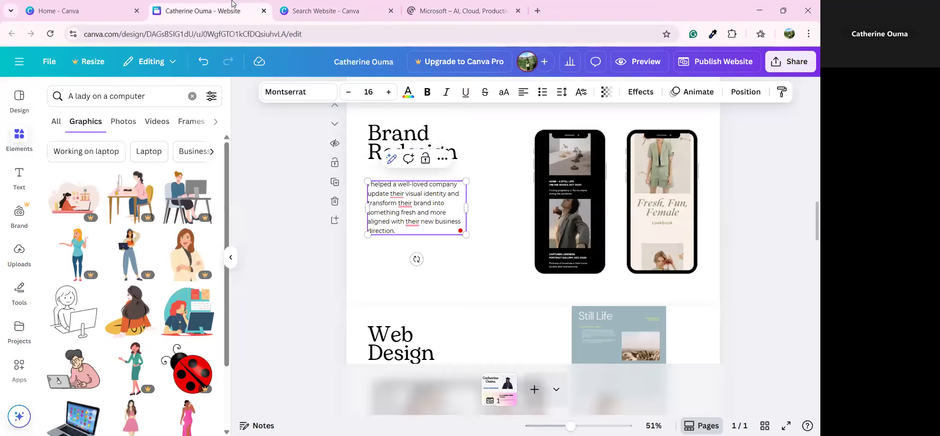
{"action": "left_click", "coordinate": [409, 185]}
{"action": "left_click", "coordinate": [409, 185]}
{"action": "left_click", "coordinate": [408, 185]}
{"action": "left_click_drag", "start_coordinate": [398, 184], "coordinate": [457, 184]}
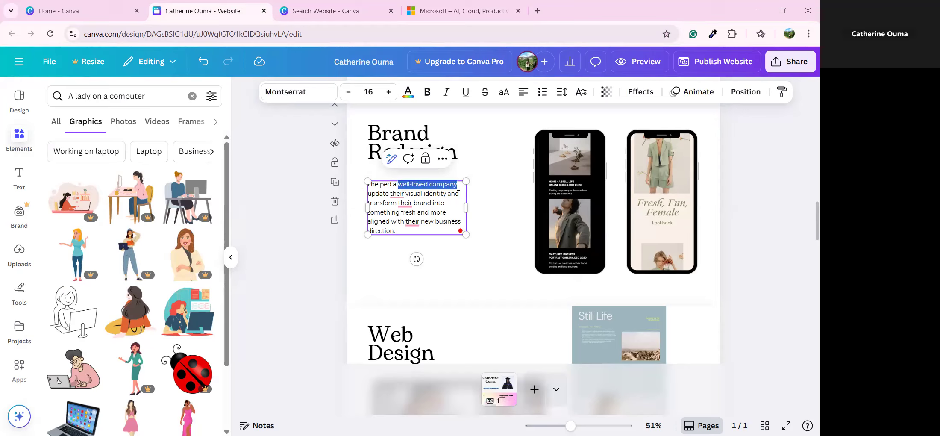
{"action": "left_click", "coordinate": [451, 160]}
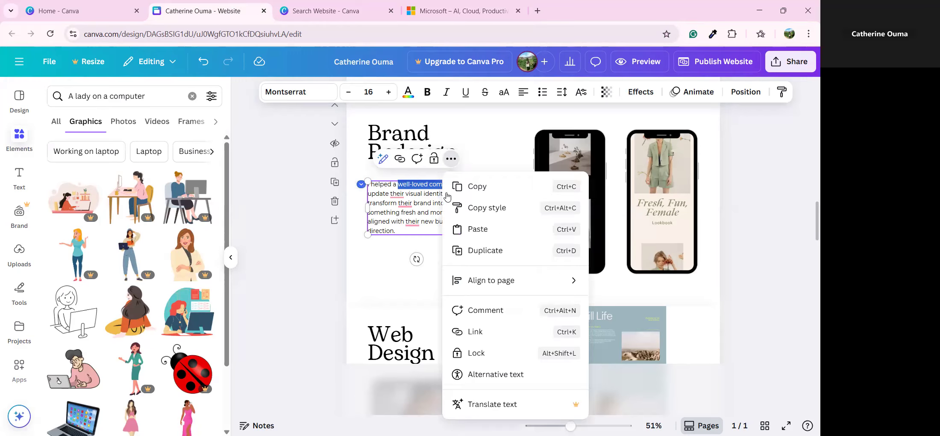
{"action": "left_click", "coordinate": [486, 339]}
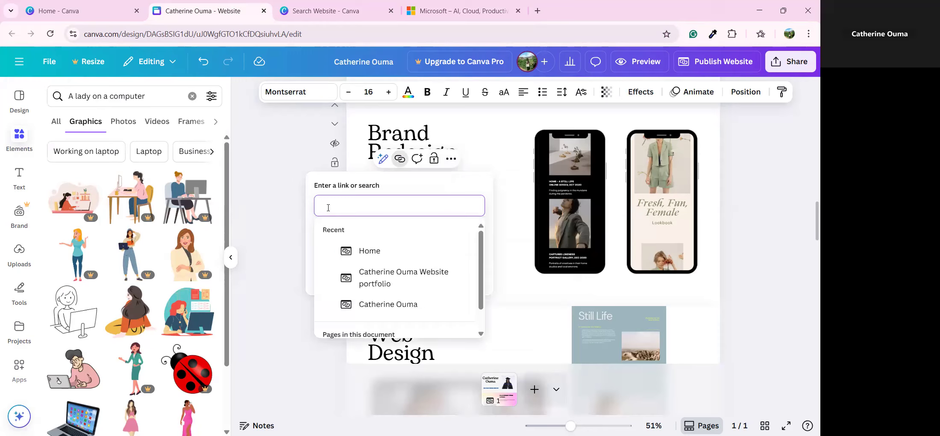
{"action": "key", "text": "ctrl+v"}
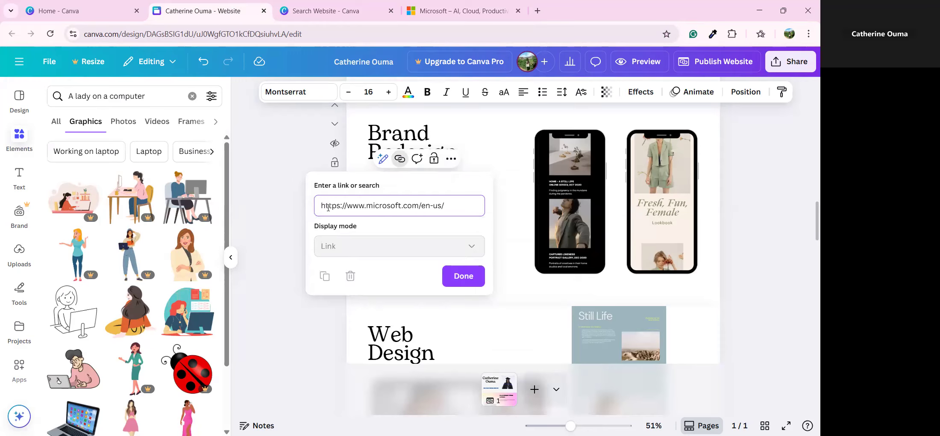
{"action": "left_click", "coordinate": [464, 278]}
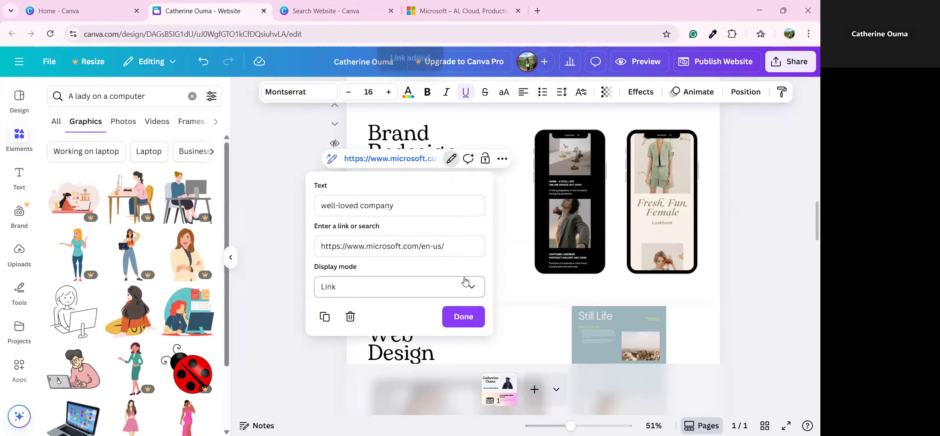
{"action": "left_click", "coordinate": [465, 318]}
{"action": "left_click", "coordinate": [521, 251]}
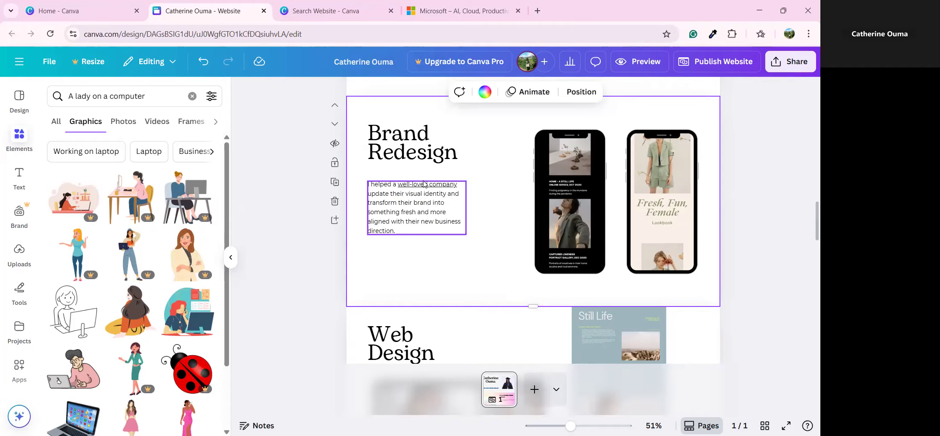
{"action": "left_click", "coordinate": [410, 201]}
{"action": "left_click", "coordinate": [372, 159]}
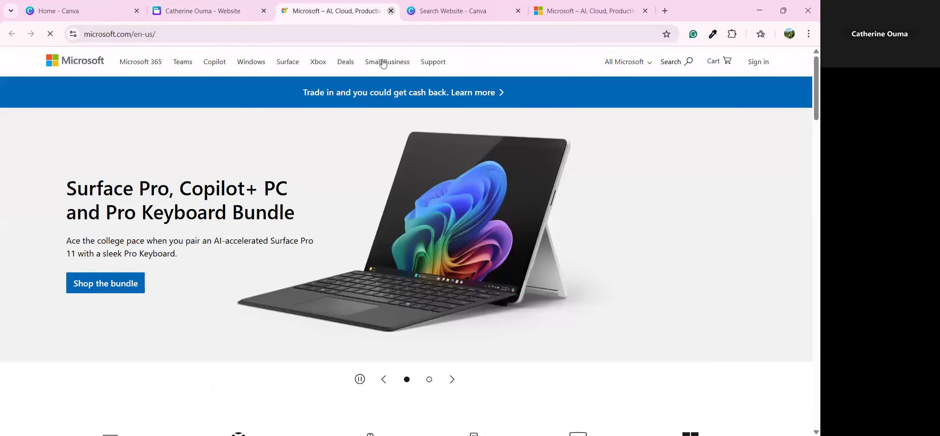
{"action": "left_click", "coordinate": [390, 11]}
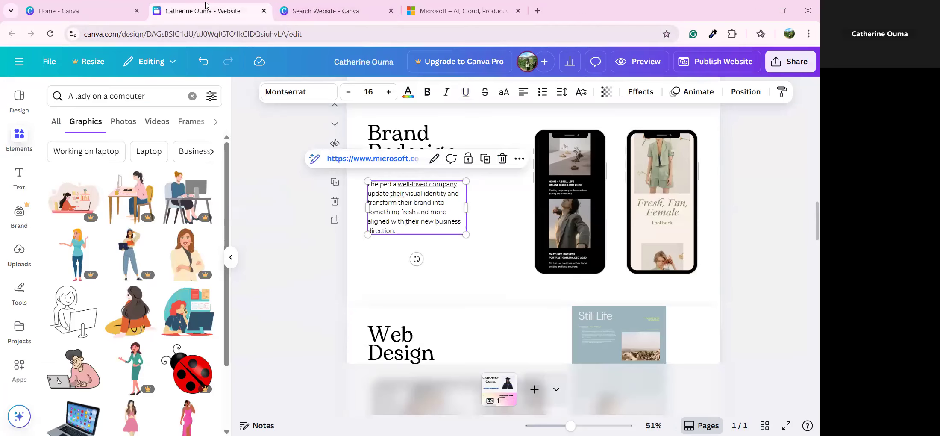
{"action": "left_click", "coordinate": [464, 278]}
{"action": "scroll", "coordinate": [473, 271], "scroll_direction": "up", "scroll_amount": 2}
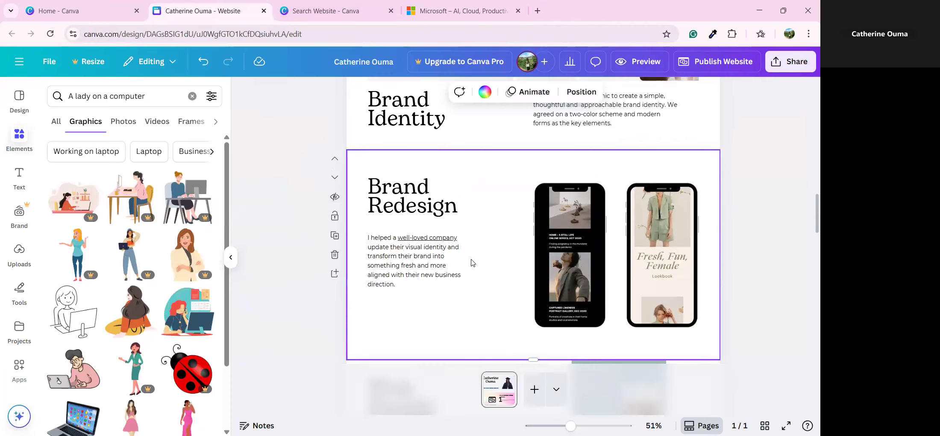
{"action": "scroll", "coordinate": [474, 261], "scroll_direction": "down", "scroll_amount": 5}
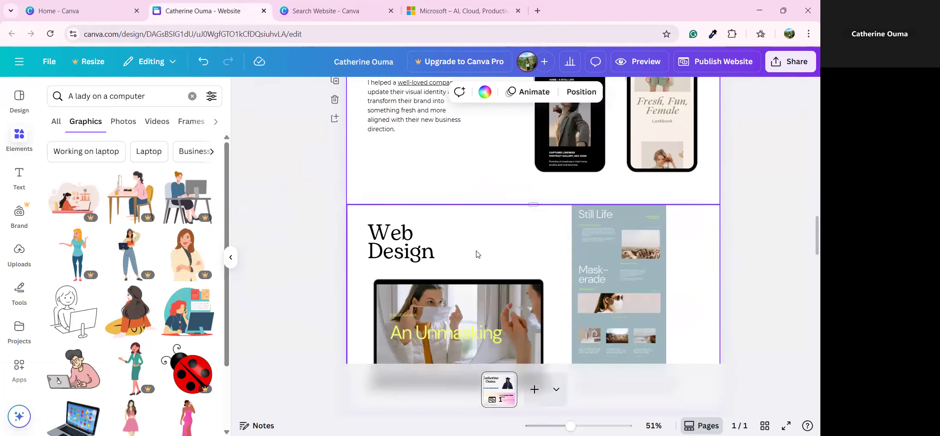
{"action": "scroll", "coordinate": [477, 254], "scroll_direction": "down", "scroll_amount": 4}
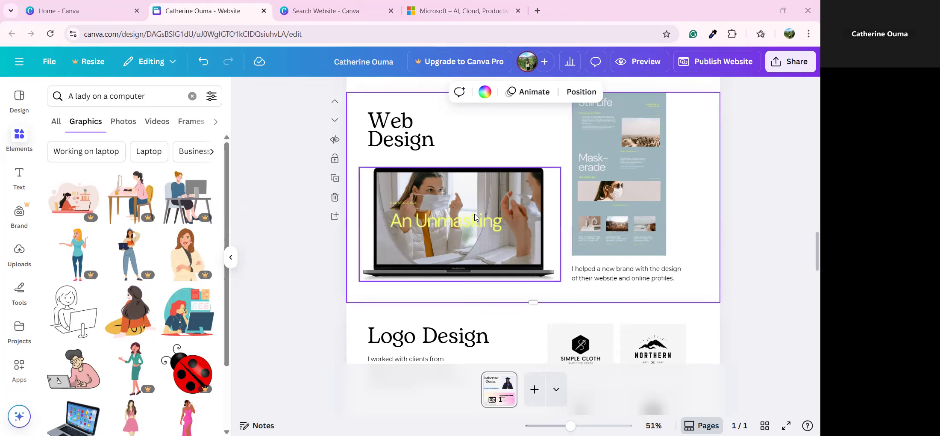
{"action": "scroll", "coordinate": [472, 213], "scroll_direction": "up", "scroll_amount": 3}
{"action": "scroll", "coordinate": [472, 192], "scroll_direction": "up", "scroll_amount": 2}
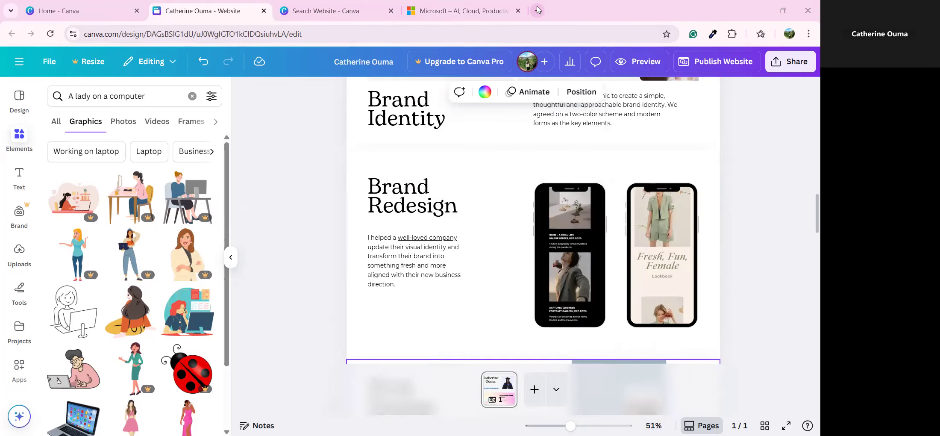
Step: Search for 'Sophos' in a new tab and open its official website
{"action": "left_click", "coordinate": [537, 11]}
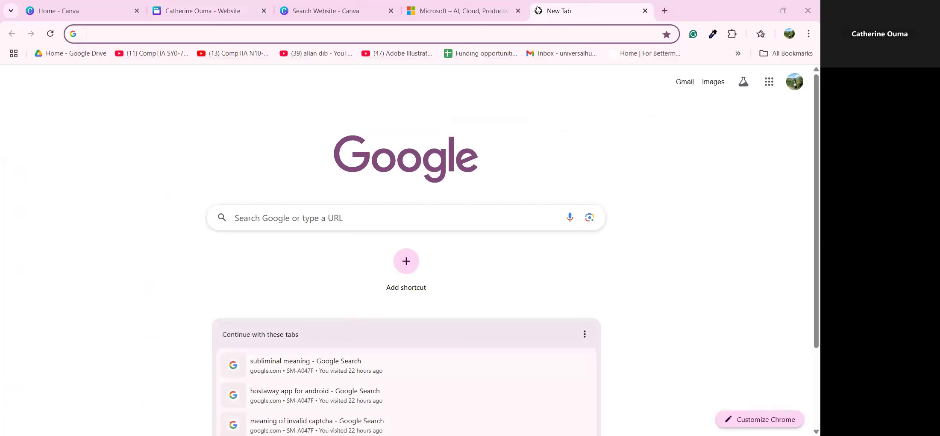
{"action": "type", "text": "Sp"}
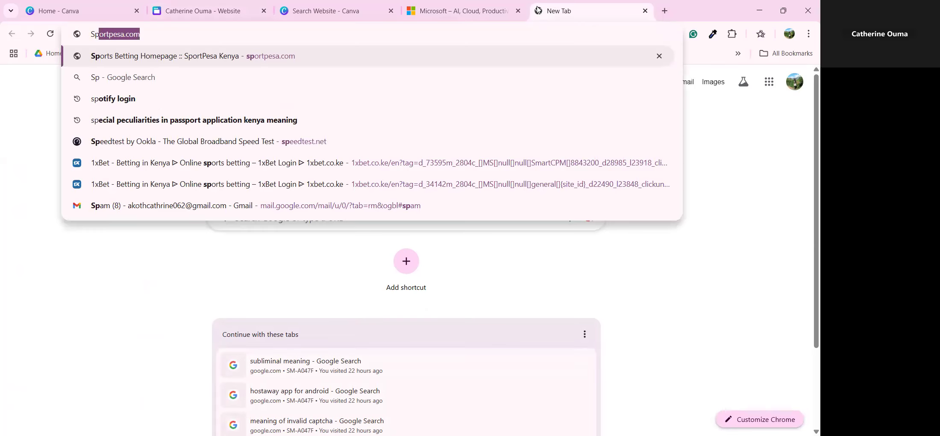
{"action": "key", "text": "BackSpace"}
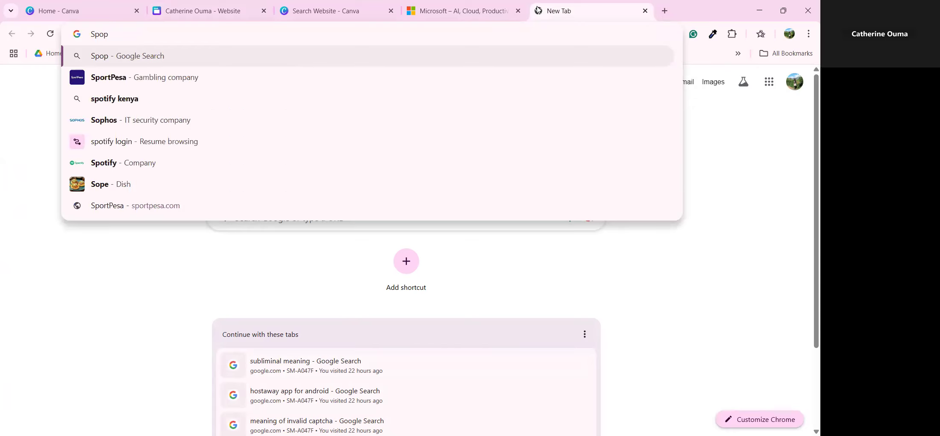
{"action": "key", "text": "BackSpace"}
{"action": "type", "text": "opho"}
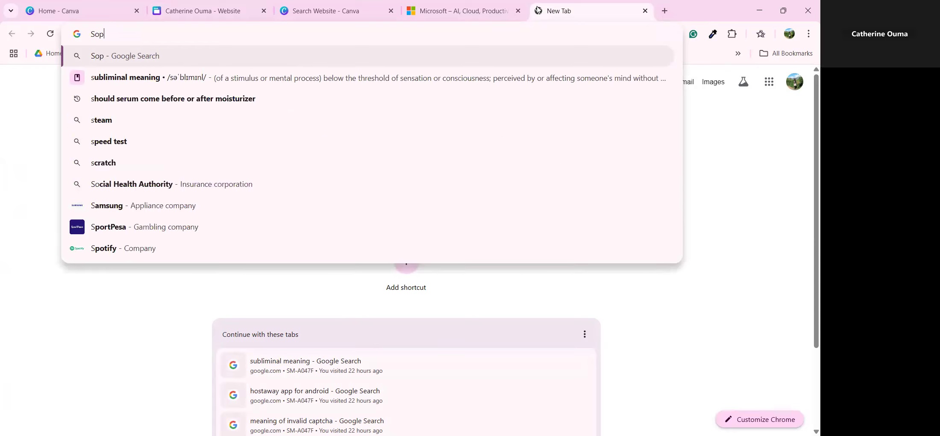
{"action": "type", "text": "s"}
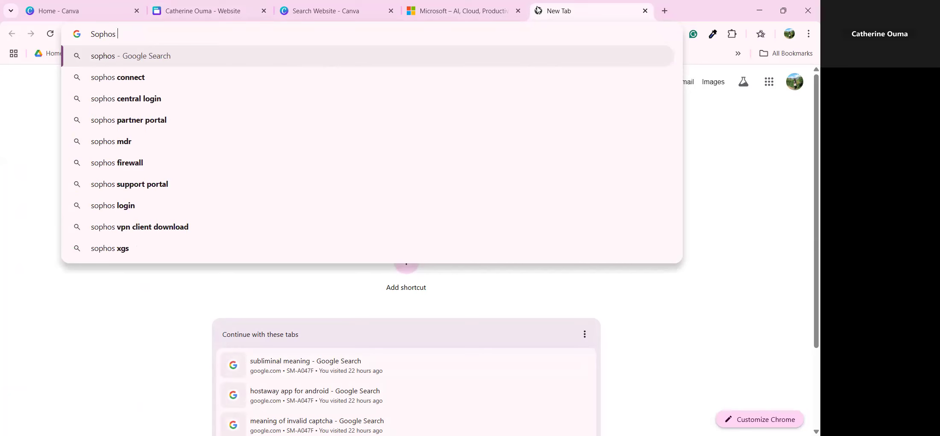
{"action": "key", "text": "Return"}
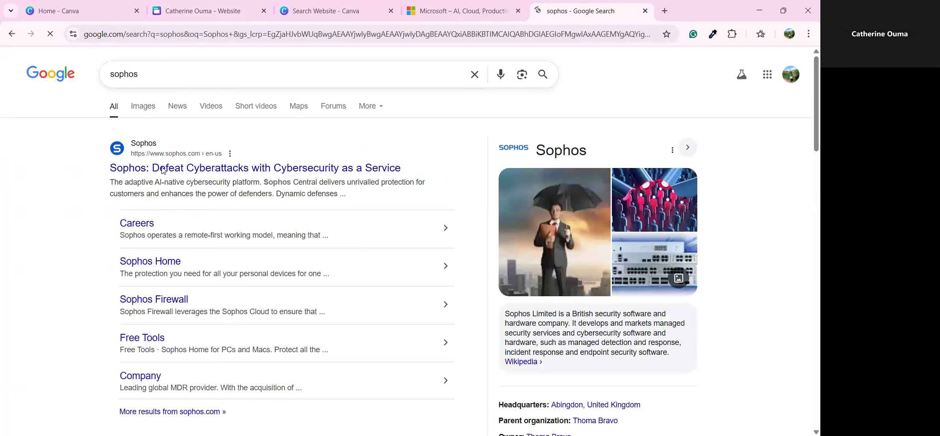
{"action": "left_click", "coordinate": [162, 171]}
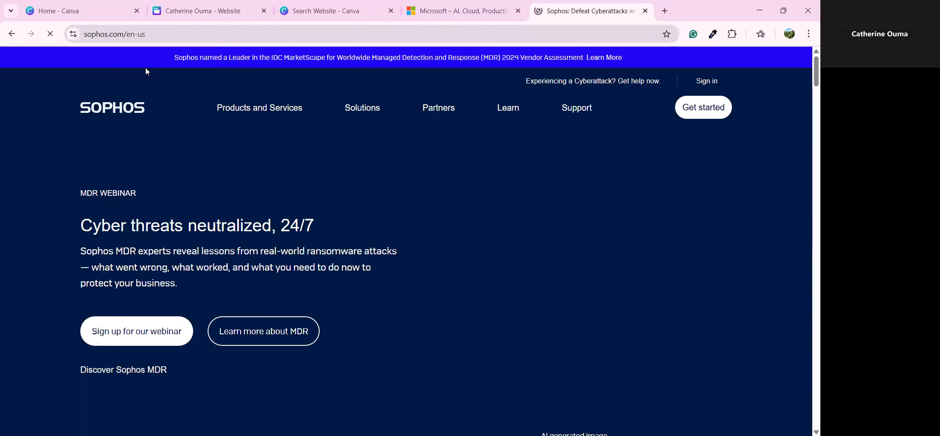
Step: Copy the Sophos page address and go back to the Canva design tab
{"action": "left_click", "coordinate": [141, 34]}
{"action": "key", "text": "ctrl+c"}
{"action": "right_click", "coordinate": [141, 34]}
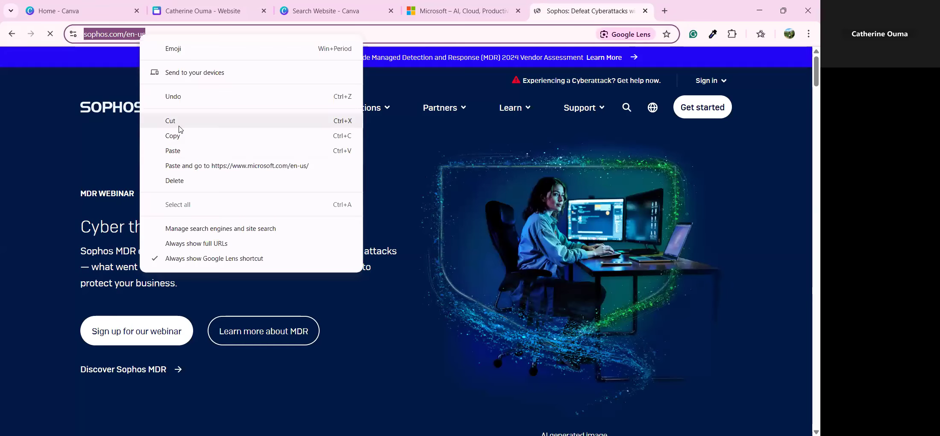
{"action": "left_click", "coordinate": [364, 3]}
{"action": "left_click", "coordinate": [180, 6]}
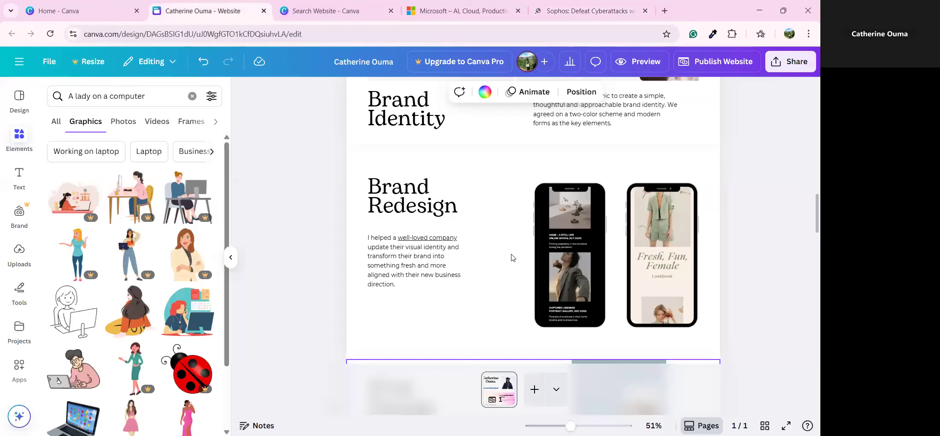
{"action": "scroll", "coordinate": [586, 333], "scroll_direction": "down", "scroll_amount": 8}
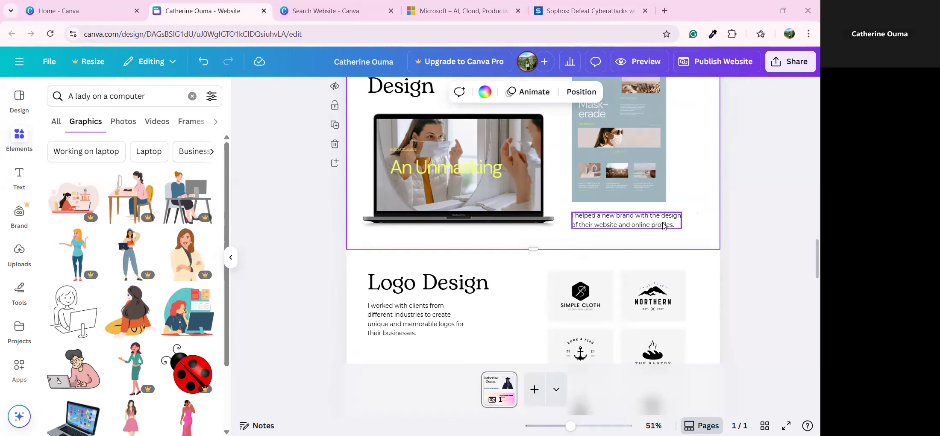
{"action": "left_click", "coordinate": [622, 219]}
{"action": "left_click", "coordinate": [623, 218]}
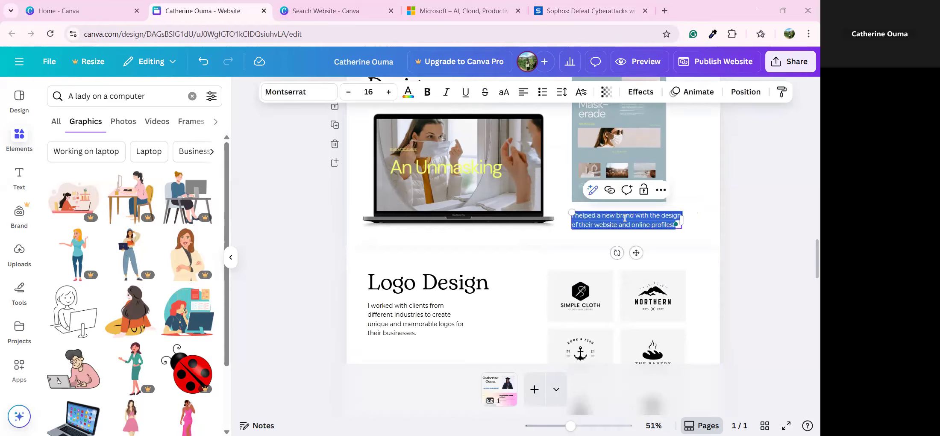
{"action": "left_click", "coordinate": [437, 174]}
{"action": "scroll", "coordinate": [448, 184], "scroll_direction": "up", "scroll_amount": 1}
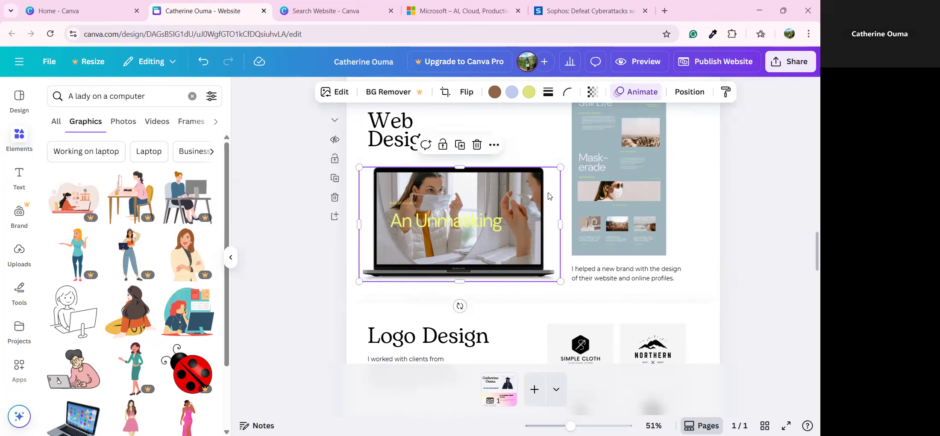
{"action": "left_click", "coordinate": [494, 144]}
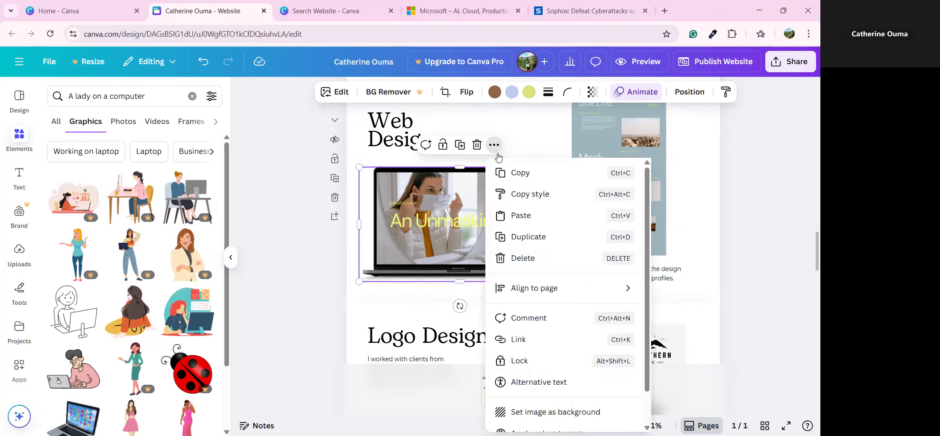
{"action": "left_click", "coordinate": [525, 342]}
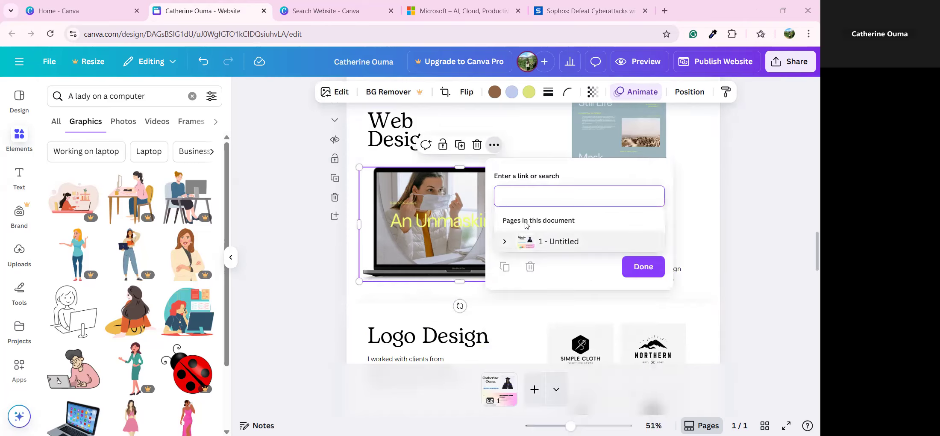
{"action": "key", "text": "ctrl+v"}
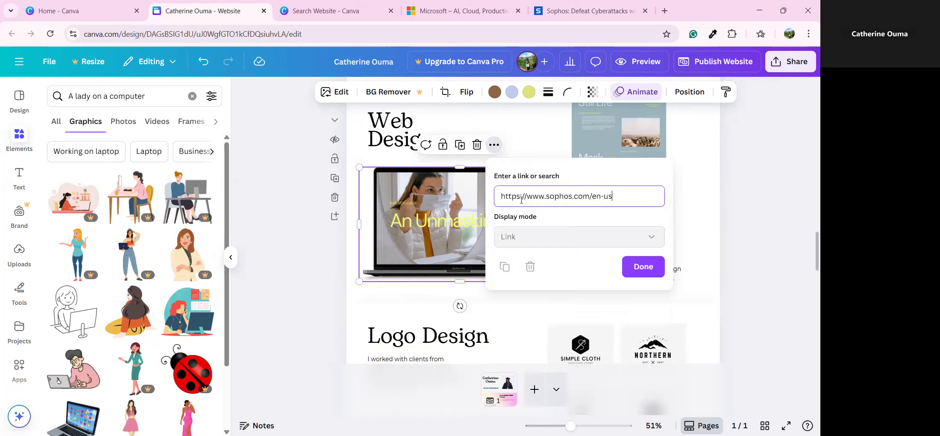
{"action": "left_click", "coordinate": [649, 266]}
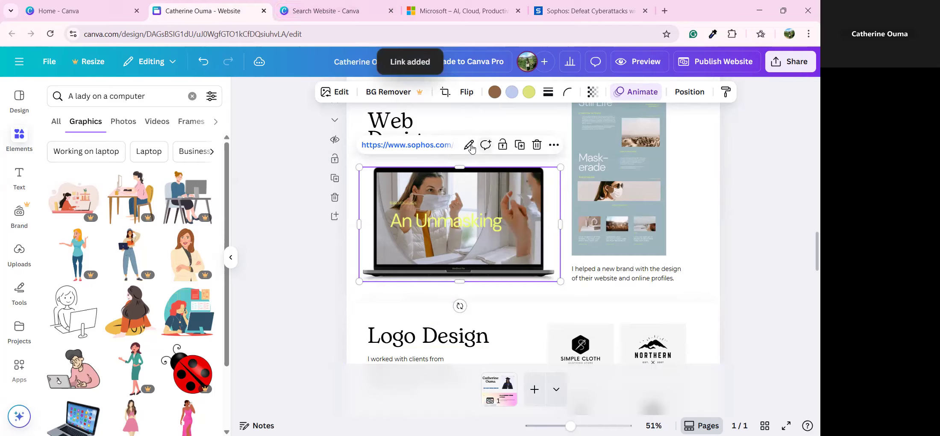
{"action": "left_click", "coordinate": [423, 145]}
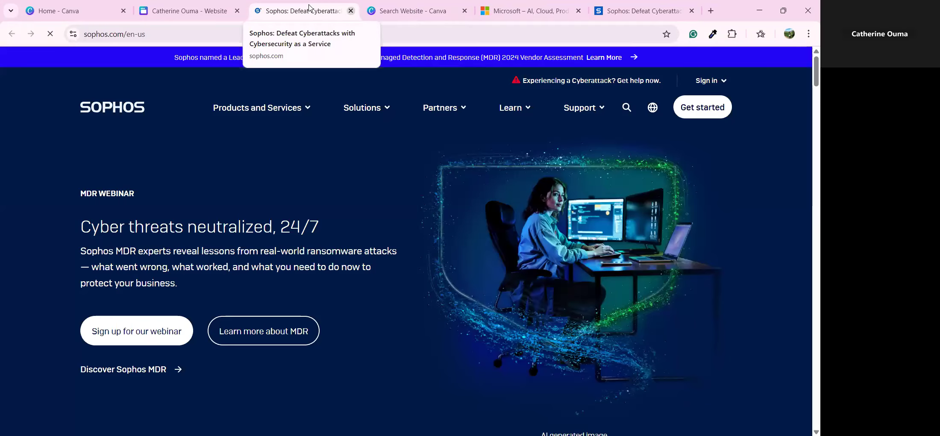
{"action": "key", "text": "ctrl+w"}
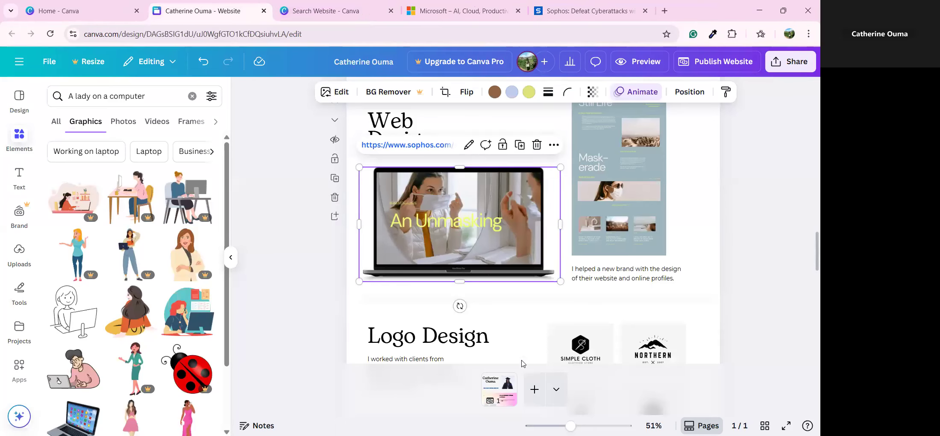
{"action": "left_click", "coordinate": [536, 298]}
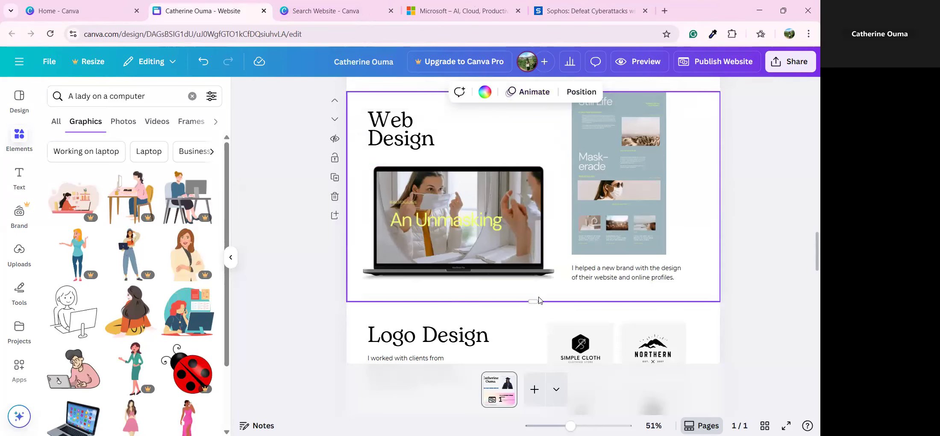
{"action": "scroll", "coordinate": [537, 299], "scroll_direction": "down", "scroll_amount": 3}
{"action": "scroll", "coordinate": [539, 300], "scroll_direction": "down", "scroll_amount": 2}
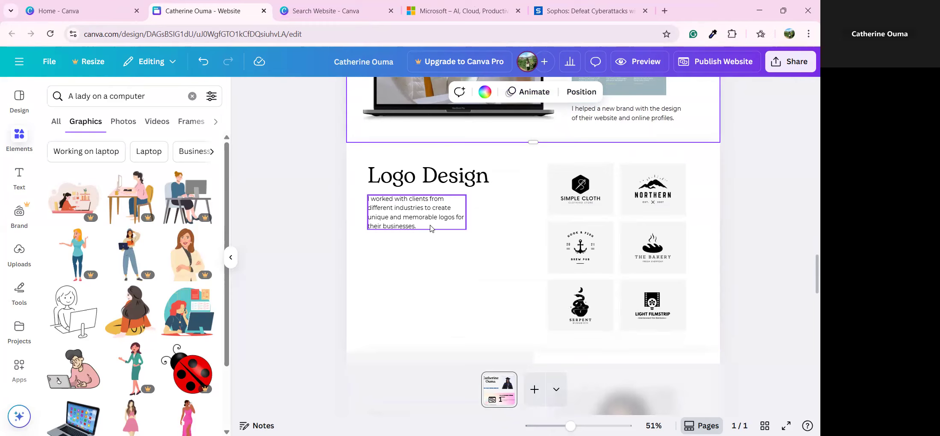
{"action": "scroll", "coordinate": [432, 231], "scroll_direction": "down", "scroll_amount": 5}
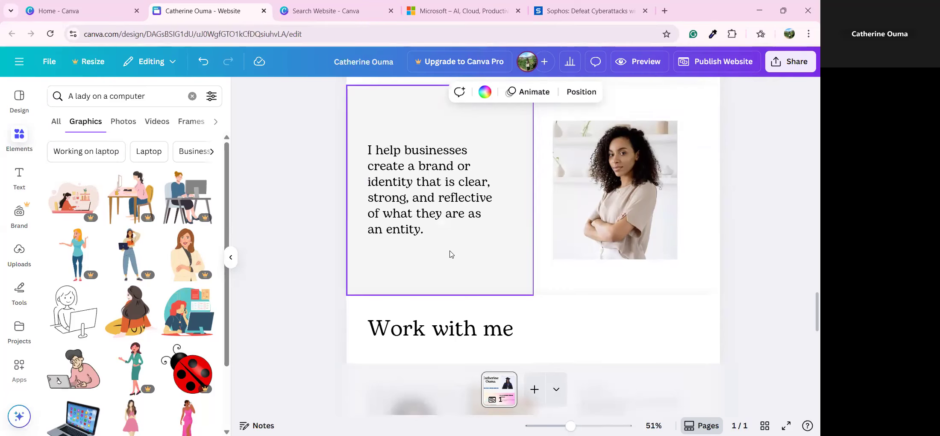
{"action": "scroll", "coordinate": [453, 256], "scroll_direction": "down", "scroll_amount": 4}
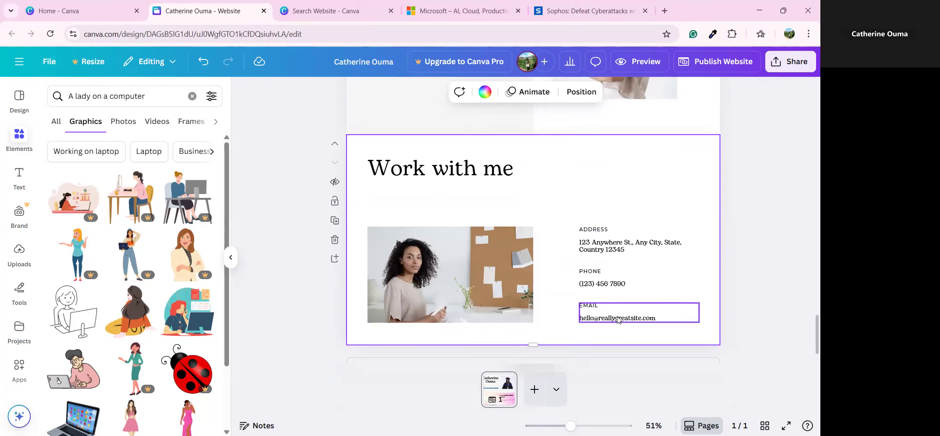
{"action": "scroll", "coordinate": [620, 307], "scroll_direction": "down", "scroll_amount": 10}
{"action": "scroll", "coordinate": [622, 272], "scroll_direction": "down", "scroll_amount": 15}
{"action": "scroll", "coordinate": [483, 382], "scroll_direction": "up", "scroll_amount": 5}
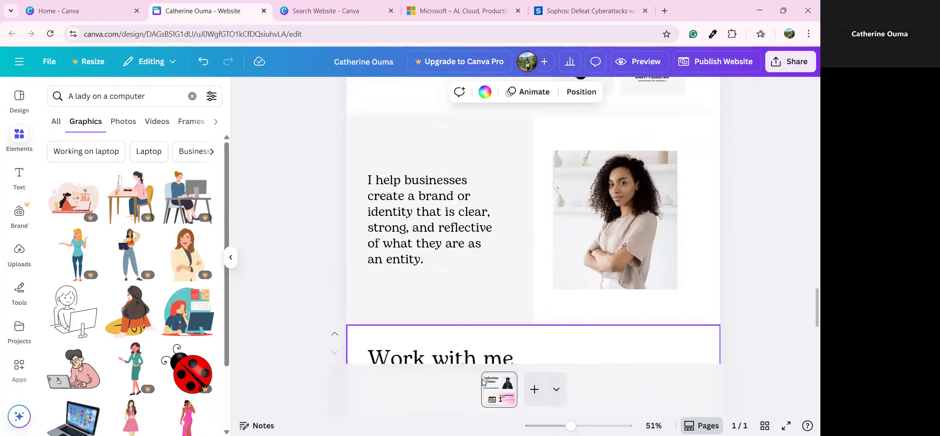
{"action": "left_click", "coordinate": [557, 390]}
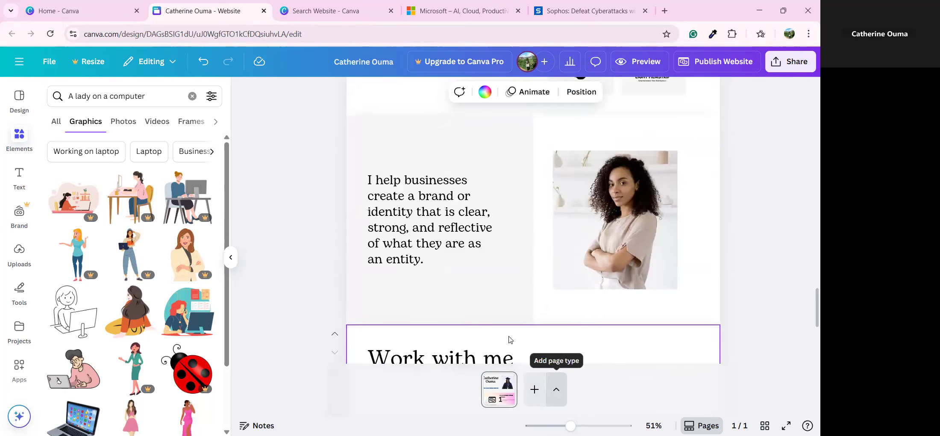
{"action": "scroll", "coordinate": [510, 328], "scroll_direction": "up", "scroll_amount": 11}
{"action": "scroll", "coordinate": [513, 326], "scroll_direction": "down", "scroll_amount": 16}
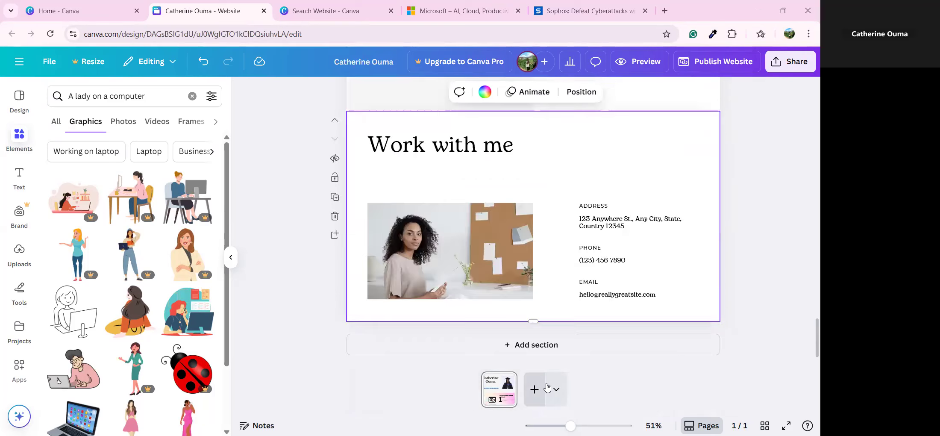
{"action": "left_click", "coordinate": [551, 387]}
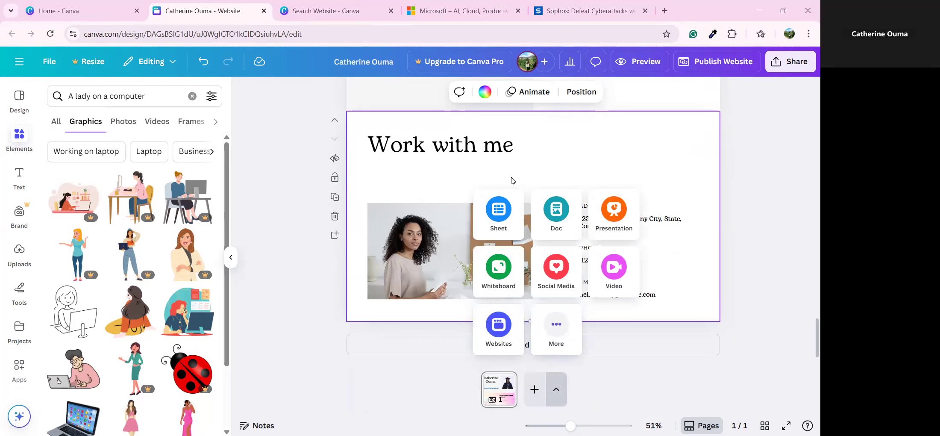
{"action": "left_click", "coordinate": [559, 392]}
{"action": "scroll", "coordinate": [529, 305], "scroll_direction": "up", "scroll_amount": 5}
{"action": "scroll", "coordinate": [530, 300], "scroll_direction": "down", "scroll_amount": 5}
{"action": "left_click", "coordinate": [556, 390]}
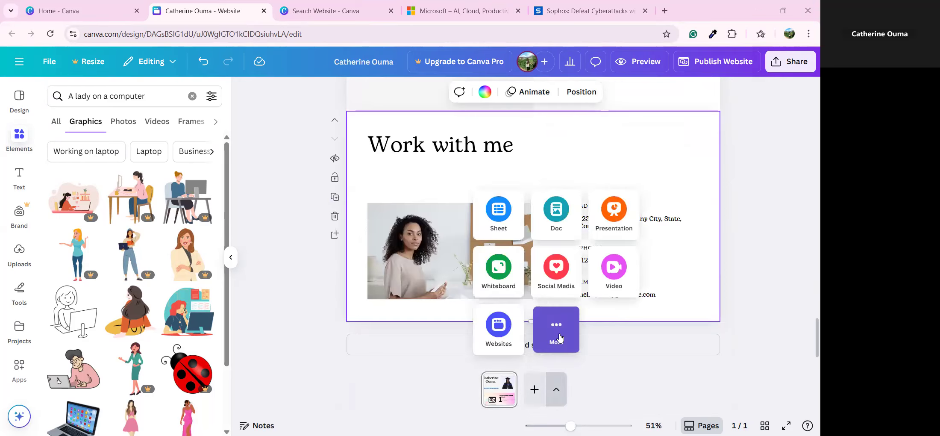
{"action": "left_click", "coordinate": [553, 336]}
{"action": "scroll", "coordinate": [510, 273], "scroll_direction": "down", "scroll_amount": 3}
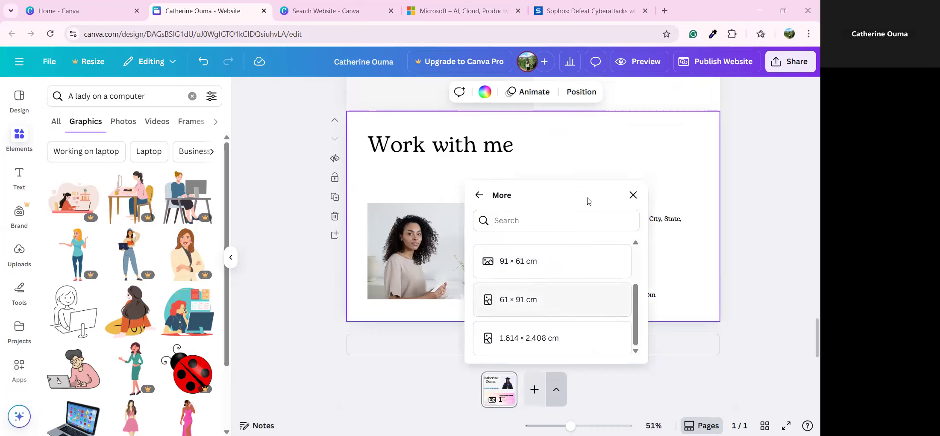
{"action": "left_click", "coordinate": [632, 195]}
{"action": "scroll", "coordinate": [531, 229], "scroll_direction": "up", "scroll_amount": 10}
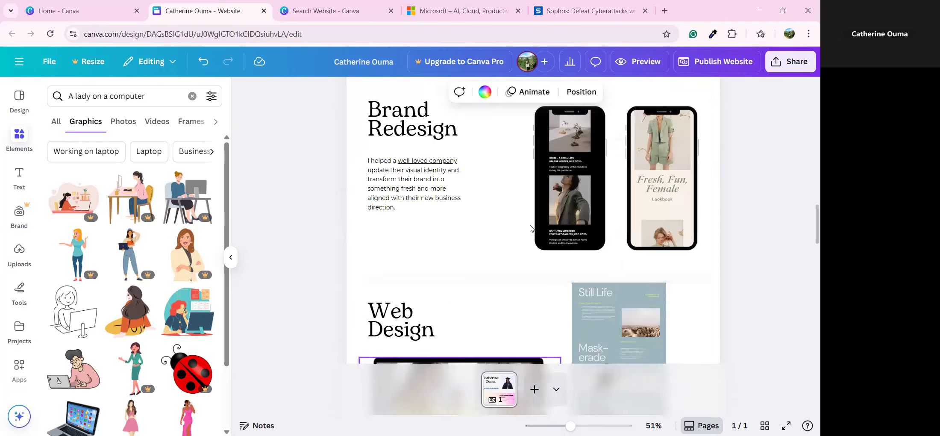
Step: Review the header, BIO, Background/Expertise and WORK sections of the design
{"action": "scroll", "coordinate": [531, 228], "scroll_direction": "up", "scroll_amount": 10}
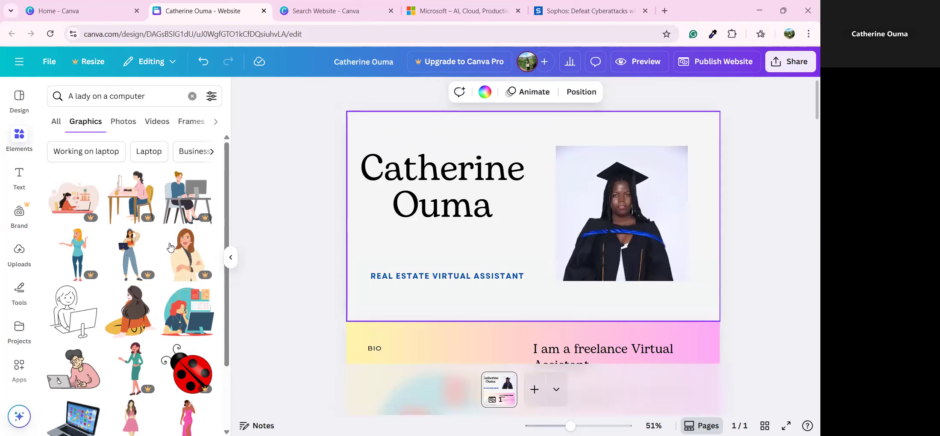
{"action": "left_click", "coordinate": [370, 244]}
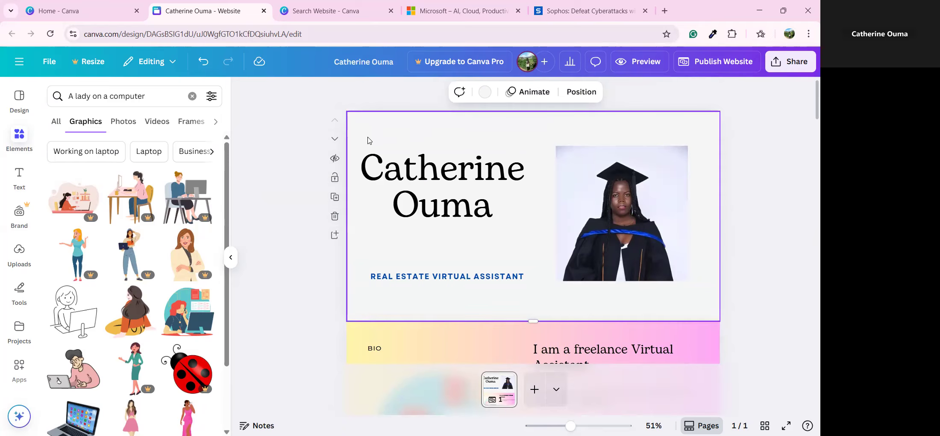
{"action": "scroll", "coordinate": [368, 141], "scroll_direction": "down", "scroll_amount": 4}
{"action": "left_click", "coordinate": [392, 188]}
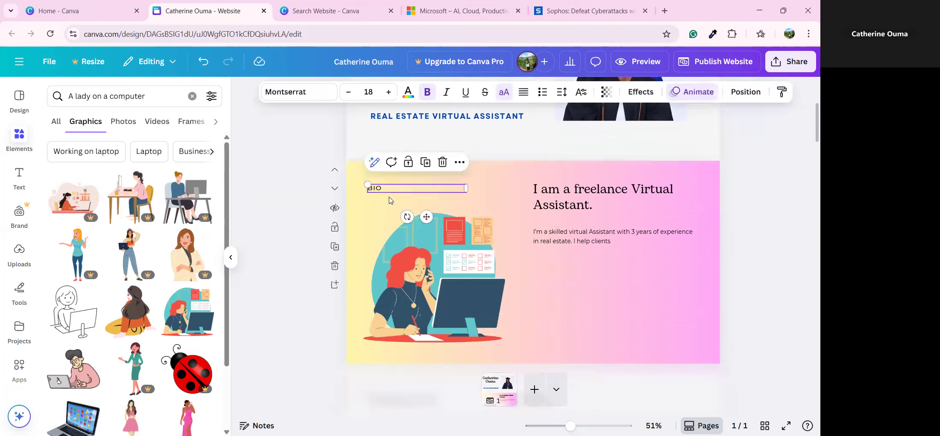
{"action": "left_click", "coordinate": [387, 225]}
{"action": "left_click", "coordinate": [368, 201]}
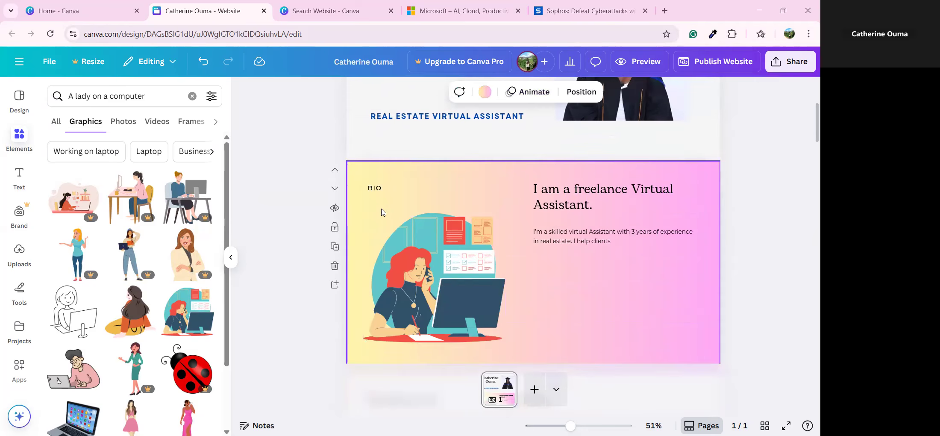
{"action": "scroll", "coordinate": [381, 214], "scroll_direction": "down", "scroll_amount": 5}
{"action": "left_click", "coordinate": [457, 339]}
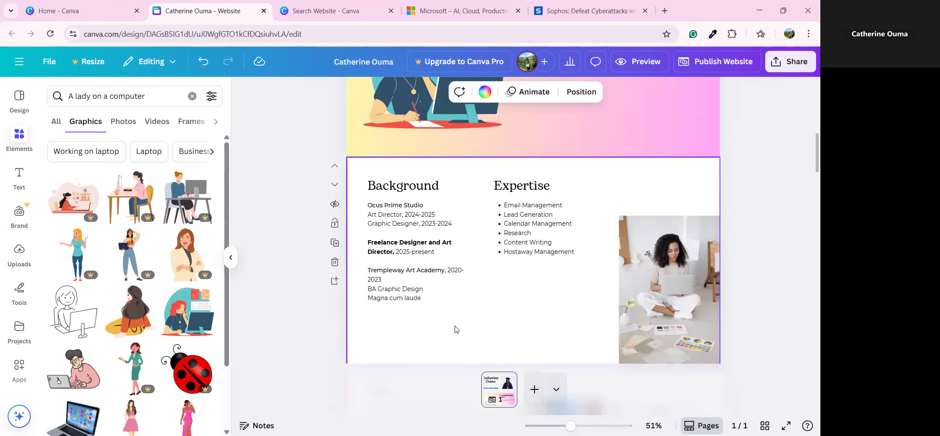
{"action": "scroll", "coordinate": [454, 327], "scroll_direction": "down", "scroll_amount": 5}
{"action": "left_click", "coordinate": [349, 212]}
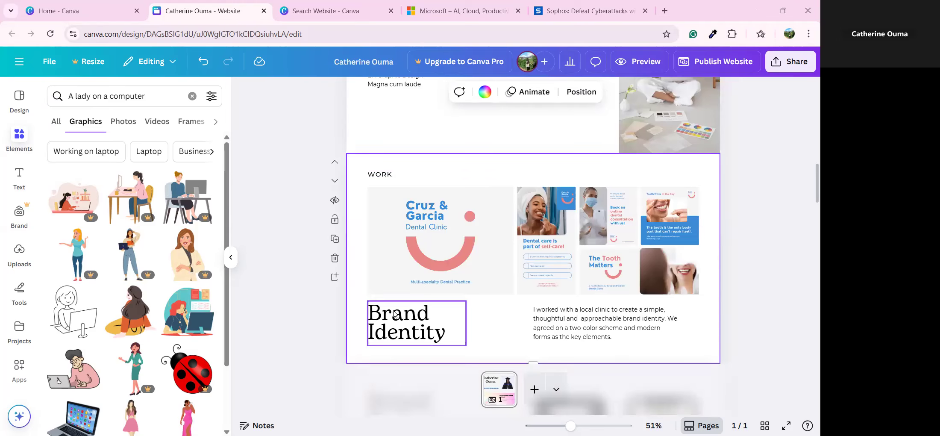
Step: Scroll down to the Work with me section, then bring up Canva's home navigation
{"action": "scroll", "coordinate": [406, 299], "scroll_direction": "down", "scroll_amount": 6}
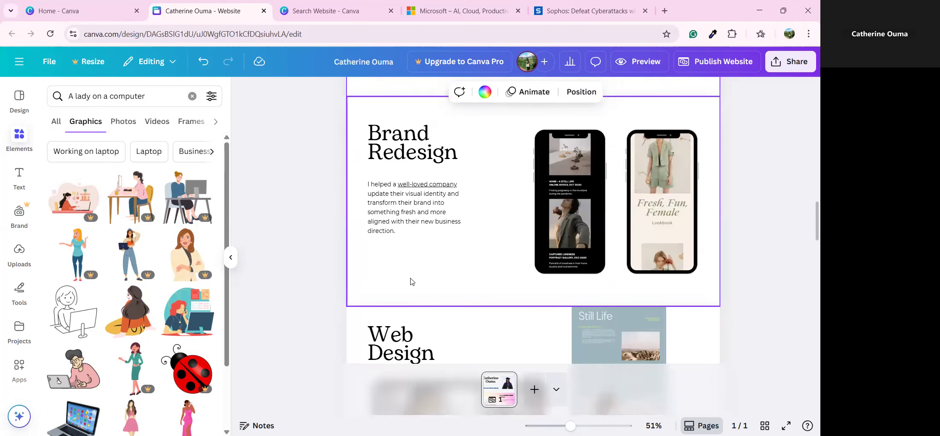
{"action": "scroll", "coordinate": [411, 286], "scroll_direction": "down", "scroll_amount": 5}
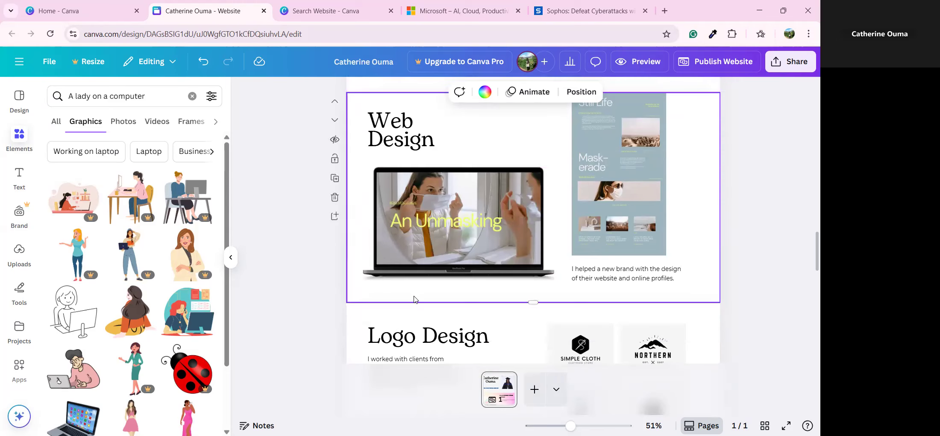
{"action": "scroll", "coordinate": [414, 299], "scroll_direction": "down", "scroll_amount": 6}
{"action": "left_click", "coordinate": [436, 350]}
{"action": "scroll", "coordinate": [437, 295], "scroll_direction": "down", "scroll_amount": 3}
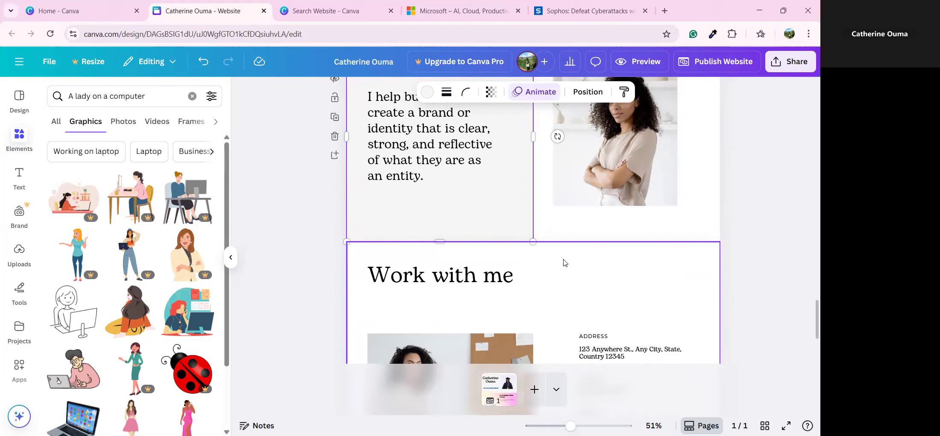
{"action": "scroll", "coordinate": [564, 262], "scroll_direction": "down", "scroll_amount": 4}
{"action": "left_click", "coordinate": [364, 316]}
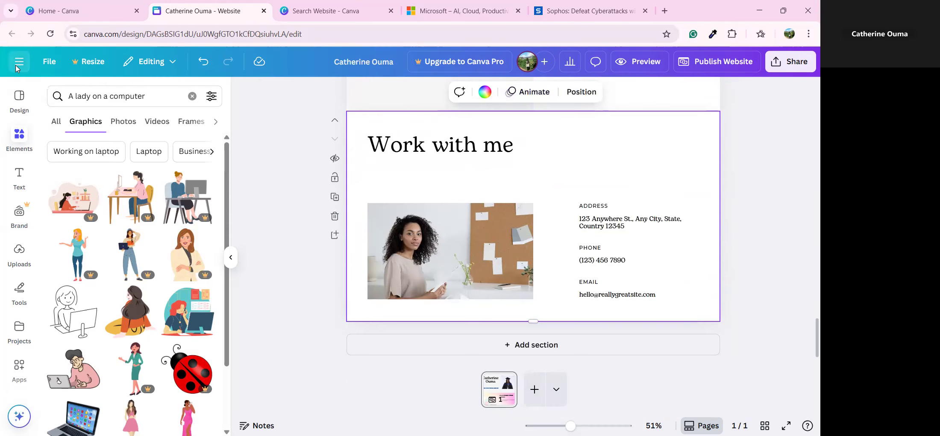
{"action": "left_click", "coordinate": [28, 62]}
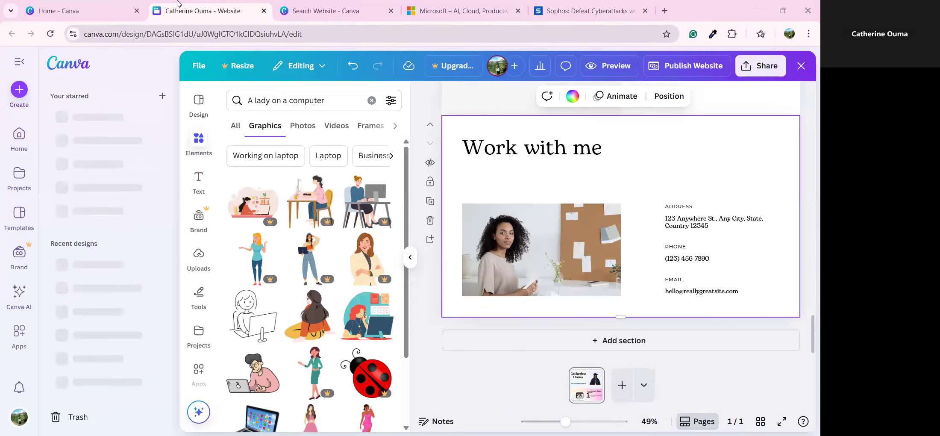
Step: Open the earlier portfolio design from the templates tab in editing mode
{"action": "left_click", "coordinate": [325, 11]}
{"action": "scroll", "coordinate": [496, 237], "scroll_direction": "up", "scroll_amount": 4}
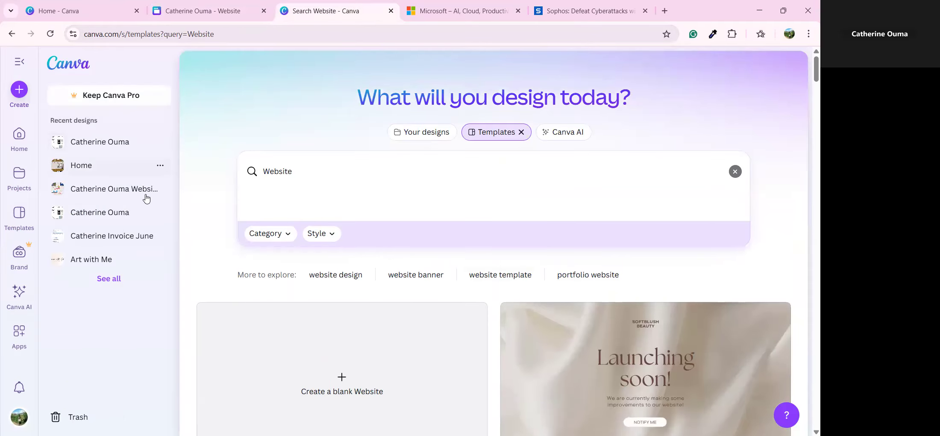
{"action": "left_click", "coordinate": [92, 189]}
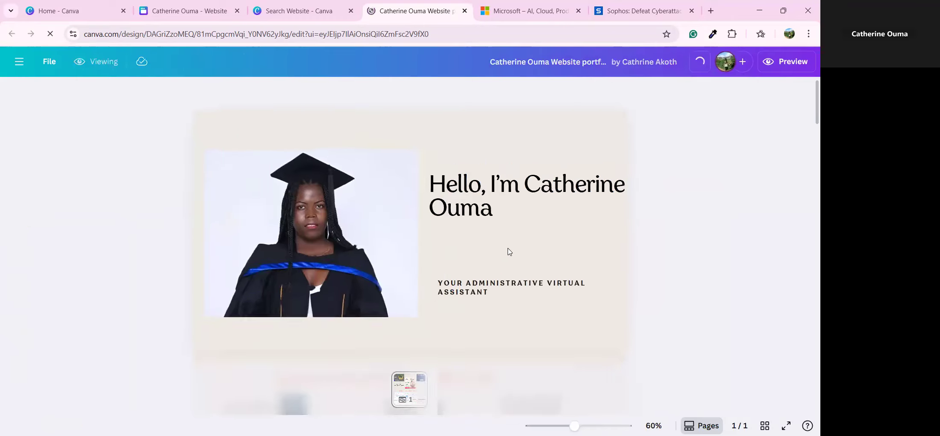
{"action": "left_click", "coordinate": [779, 101]}
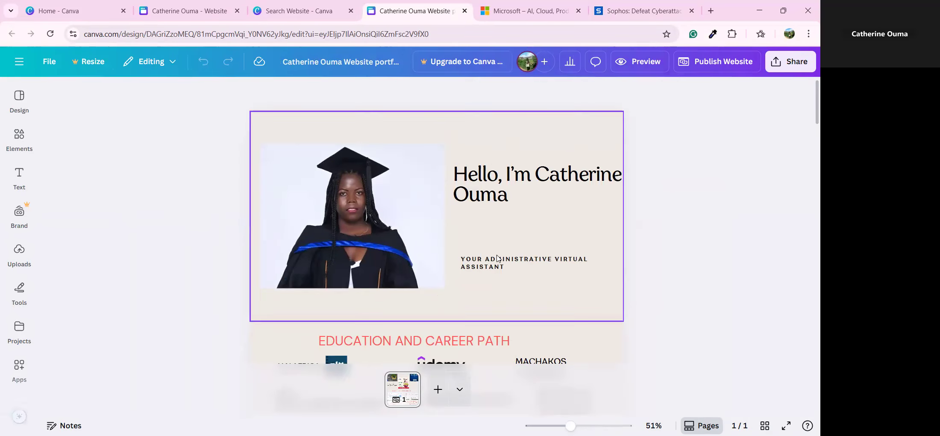
Step: Look through its introduction, Lead Generation and Presentations, and What I Do sections
{"action": "left_click", "coordinate": [566, 222]}
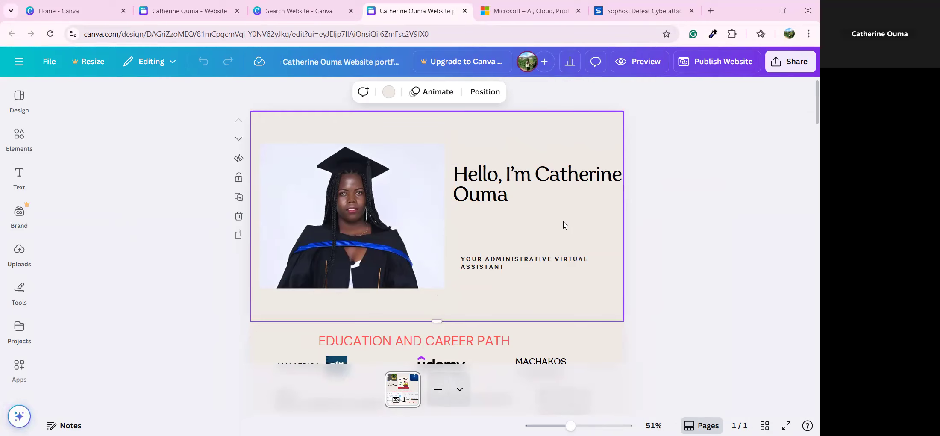
{"action": "scroll", "coordinate": [568, 231], "scroll_direction": "down", "scroll_amount": 4}
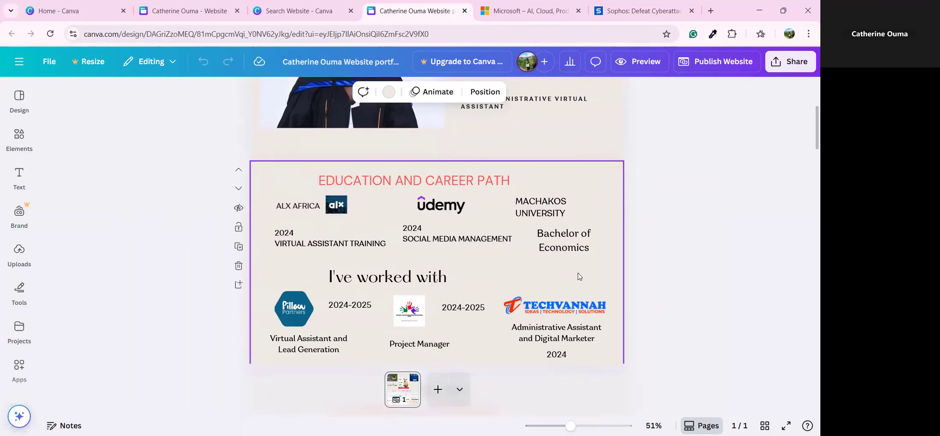
{"action": "scroll", "coordinate": [582, 277], "scroll_direction": "down", "scroll_amount": 6}
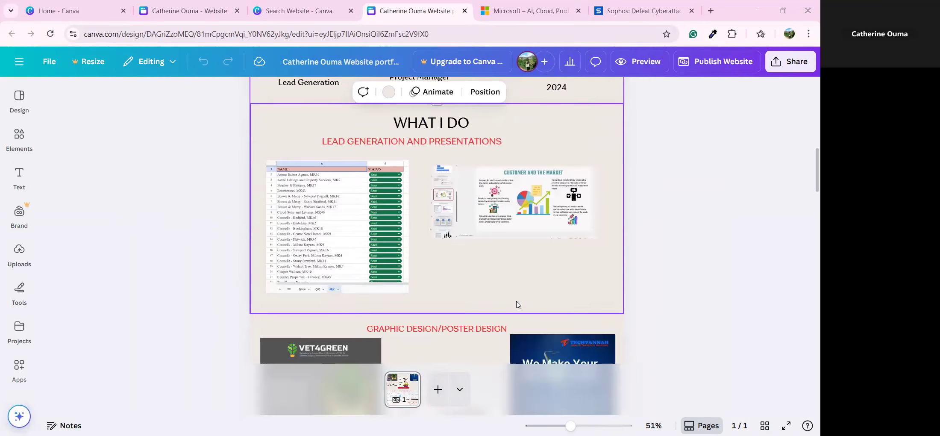
{"action": "left_click", "coordinate": [443, 144]}
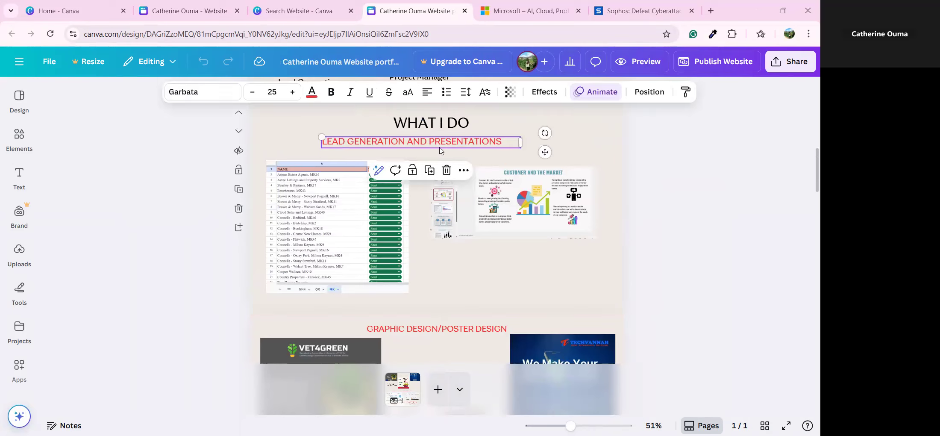
{"action": "left_click", "coordinate": [399, 291]}
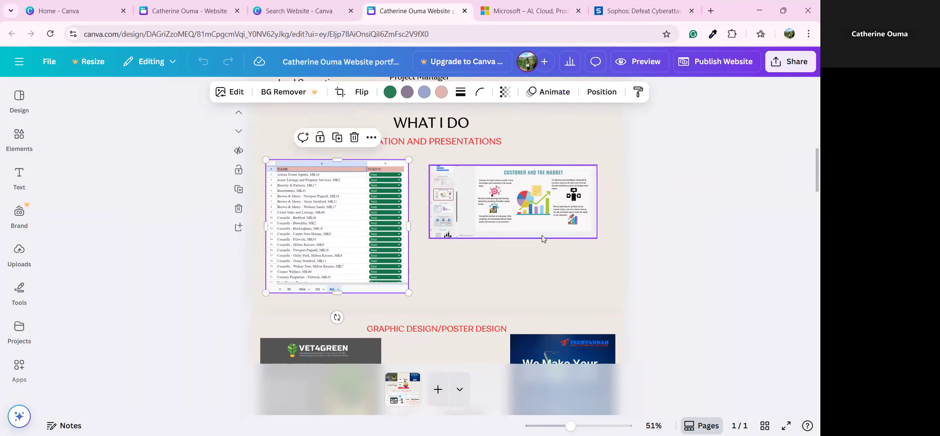
{"action": "left_click", "coordinate": [557, 277]}
{"action": "scroll", "coordinate": [557, 278], "scroll_direction": "down", "scroll_amount": 3}
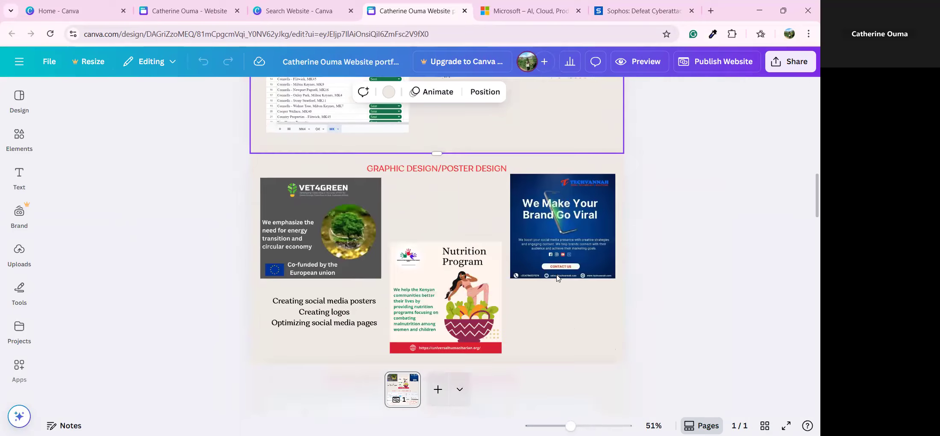
{"action": "scroll", "coordinate": [558, 277], "scroll_direction": "down", "scroll_amount": 5}
{"action": "scroll", "coordinate": [557, 277], "scroll_direction": "down", "scroll_amount": 5}
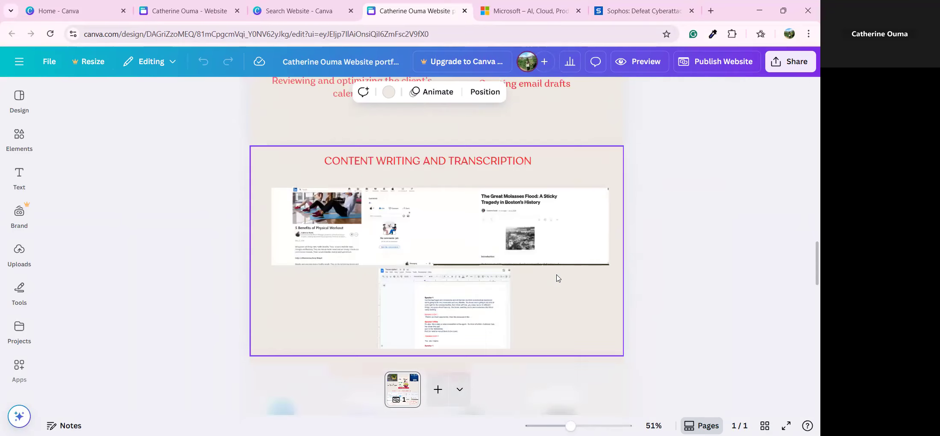
{"action": "scroll", "coordinate": [558, 277], "scroll_direction": "up", "scroll_amount": 4}
{"action": "scroll", "coordinate": [558, 278], "scroll_direction": "down", "scroll_amount": 10}
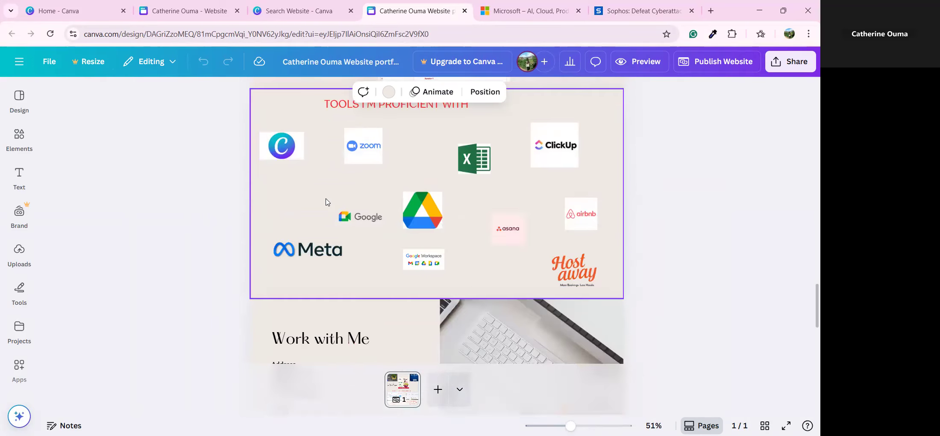
Step: Check its tools and Work with Me sections, then return to the website template search tab
{"action": "left_click", "coordinate": [308, 191]}
{"action": "scroll", "coordinate": [372, 252], "scroll_direction": "down", "scroll_amount": 4}
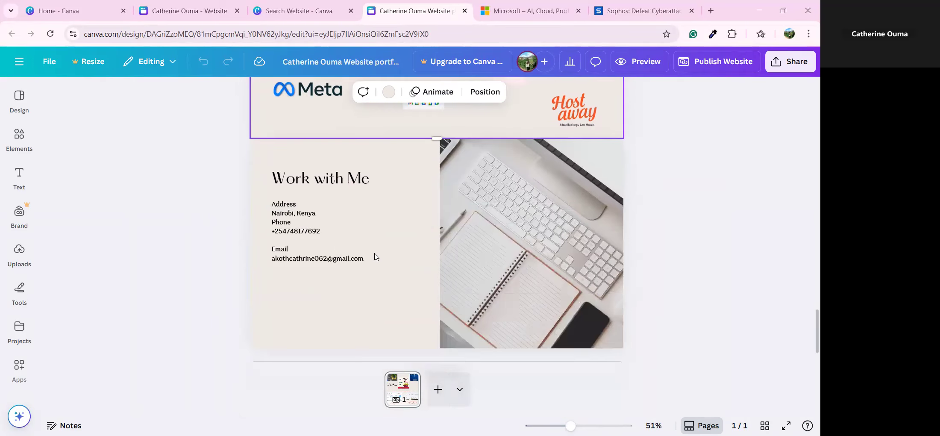
{"action": "left_click", "coordinate": [402, 305]}
{"action": "scroll", "coordinate": [402, 304], "scroll_direction": "down", "scroll_amount": 1}
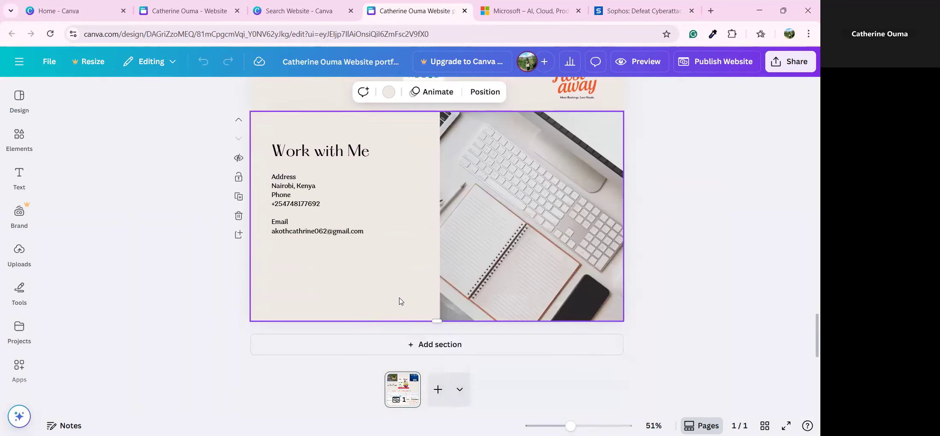
{"action": "scroll", "coordinate": [400, 299], "scroll_direction": "up", "scroll_amount": 4}
{"action": "scroll", "coordinate": [399, 295], "scroll_direction": "down", "scroll_amount": 3}
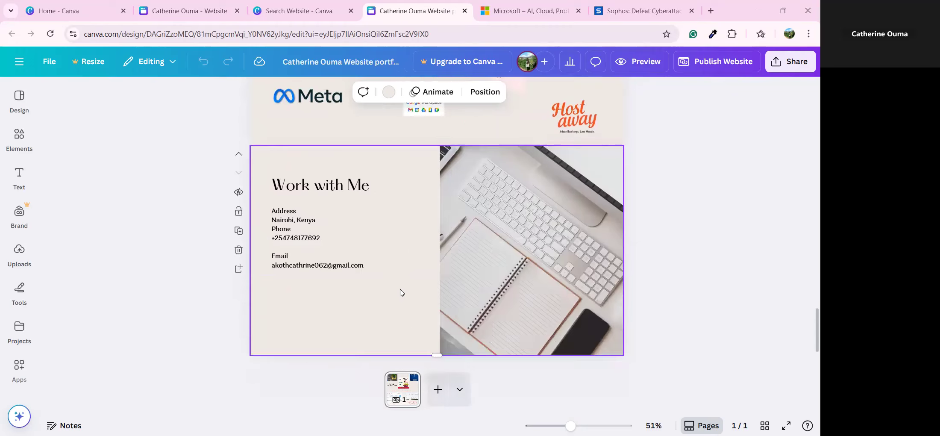
{"action": "scroll", "coordinate": [402, 293], "scroll_direction": "up", "scroll_amount": 15}
{"action": "scroll", "coordinate": [409, 286], "scroll_direction": "up", "scroll_amount": 10}
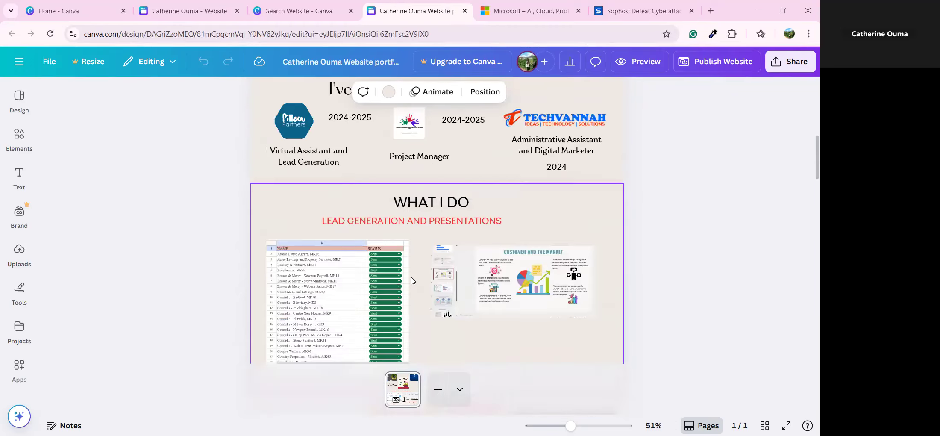
{"action": "left_click", "coordinate": [282, 5]}
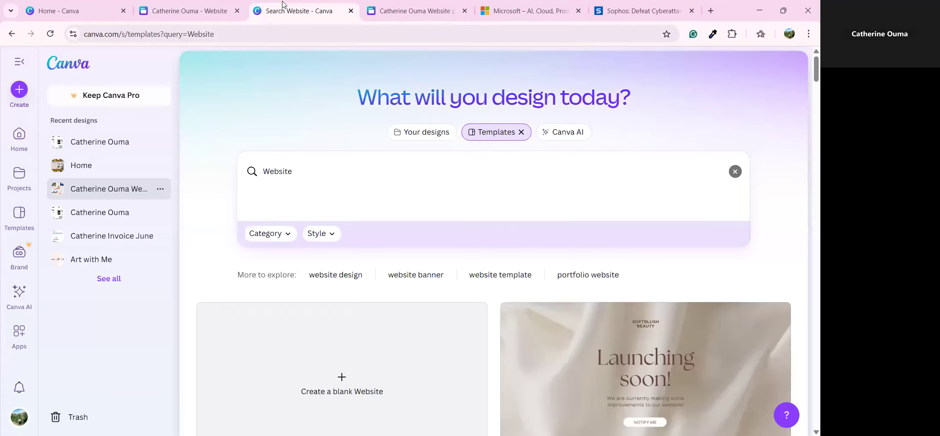
Step: Switch back to the portfolio website design tab and scroll up to its hero header
{"action": "left_click", "coordinate": [185, 6]}
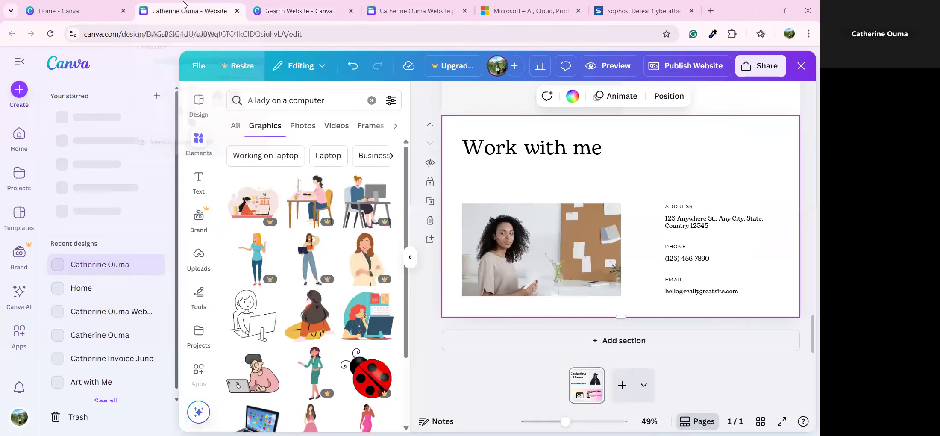
{"action": "scroll", "coordinate": [544, 311], "scroll_direction": "up", "scroll_amount": 5}
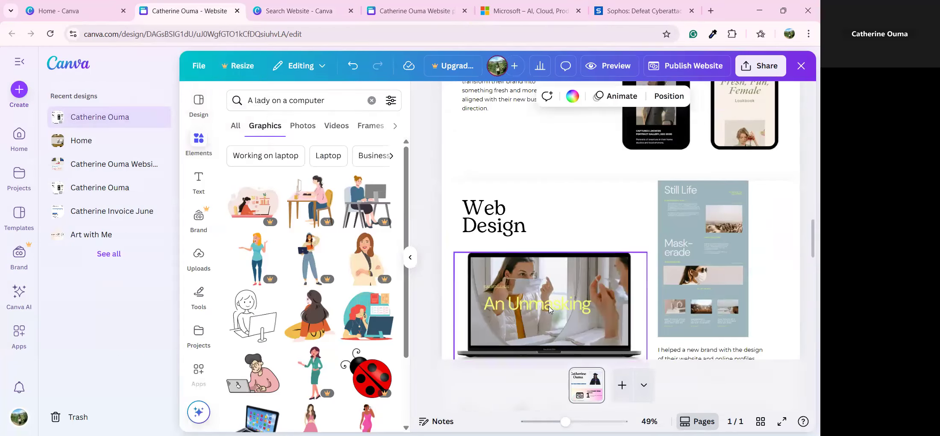
{"action": "scroll", "coordinate": [550, 310], "scroll_direction": "up", "scroll_amount": 3}
{"action": "scroll", "coordinate": [636, 111], "scroll_direction": "up", "scroll_amount": 3}
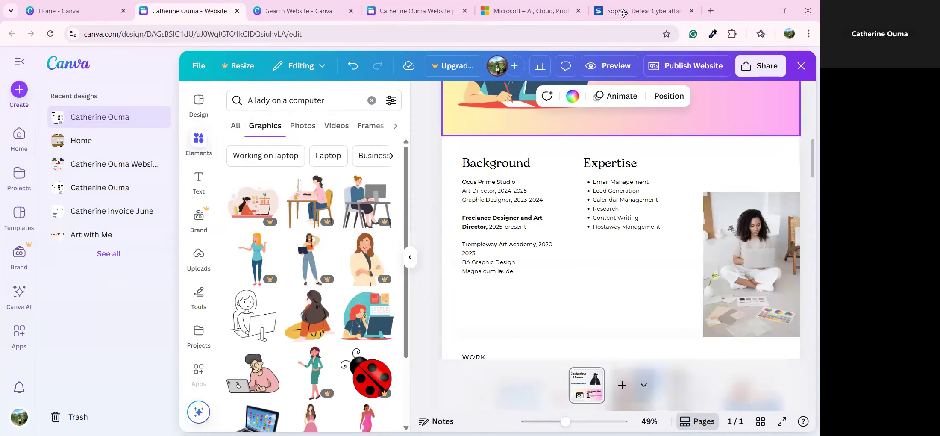
{"action": "scroll", "coordinate": [561, 213], "scroll_direction": "up", "scroll_amount": 5}
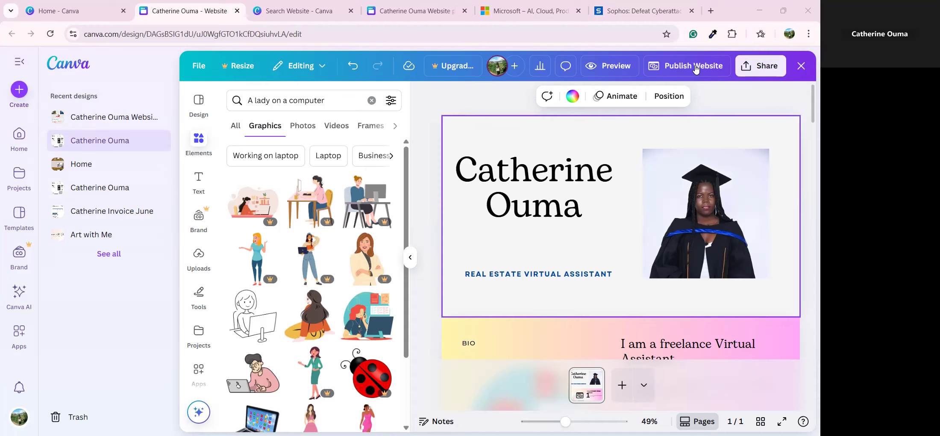
Step: Check the custom domain option, dismiss the upgrade offer, and keep the free my.canva.site address
{"action": "left_click", "coordinate": [696, 69]}
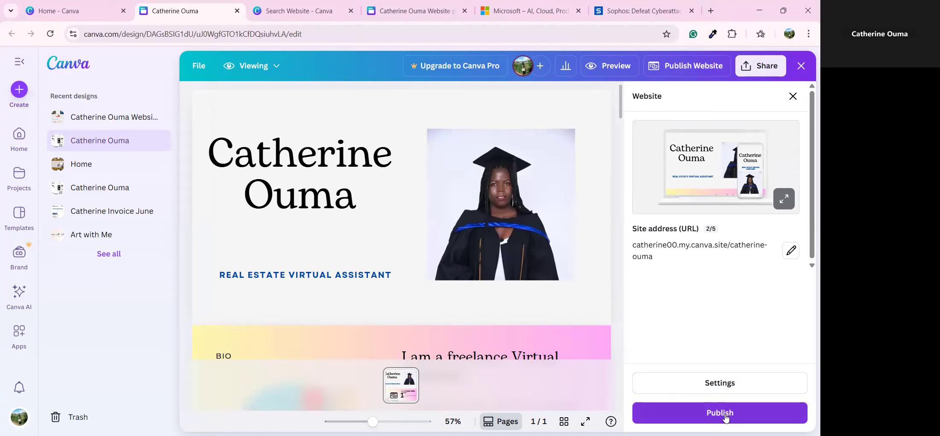
{"action": "left_click", "coordinate": [791, 250]}
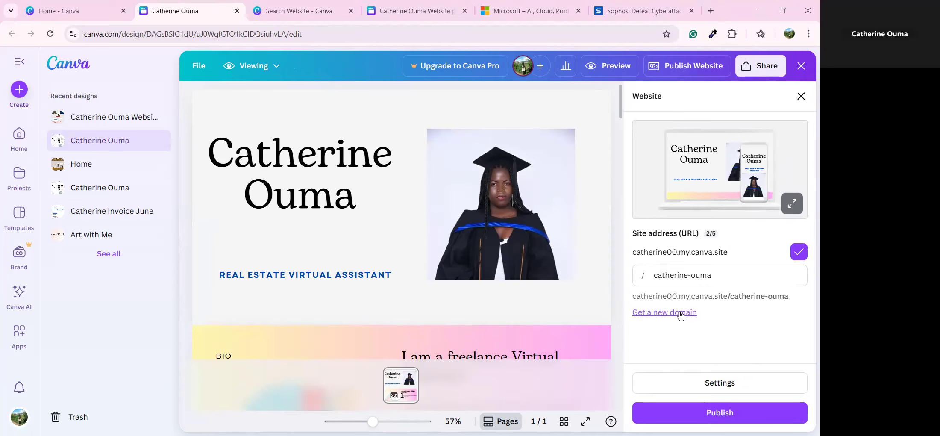
{"action": "left_click", "coordinate": [647, 314]}
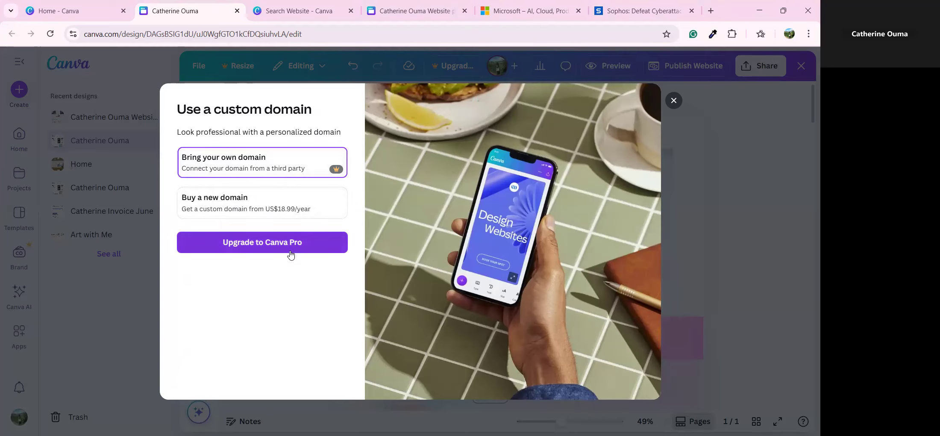
{"action": "left_click", "coordinate": [673, 101]}
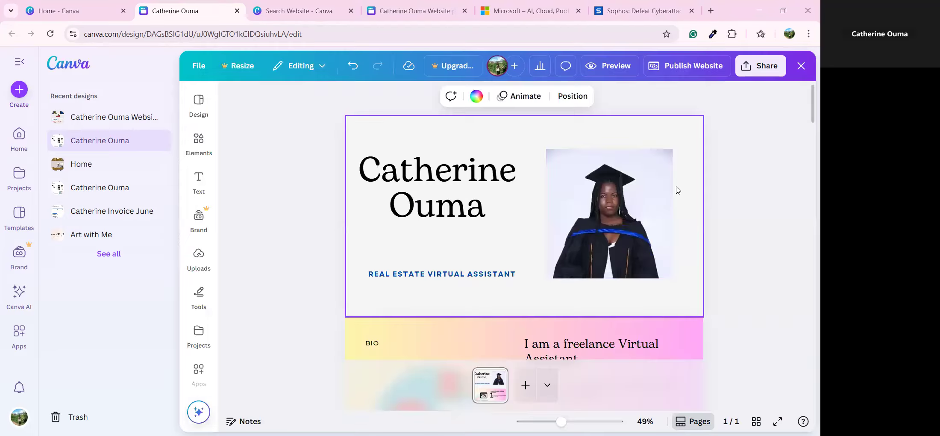
{"action": "left_click", "coordinate": [689, 66]}
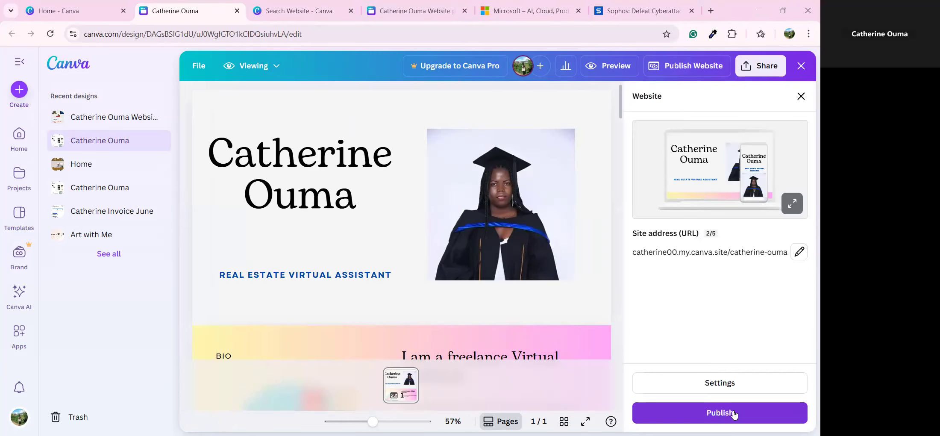
Step: Publish the portfolio live and view its my.canva.site page in a new tab
{"action": "left_click", "coordinate": [734, 414]}
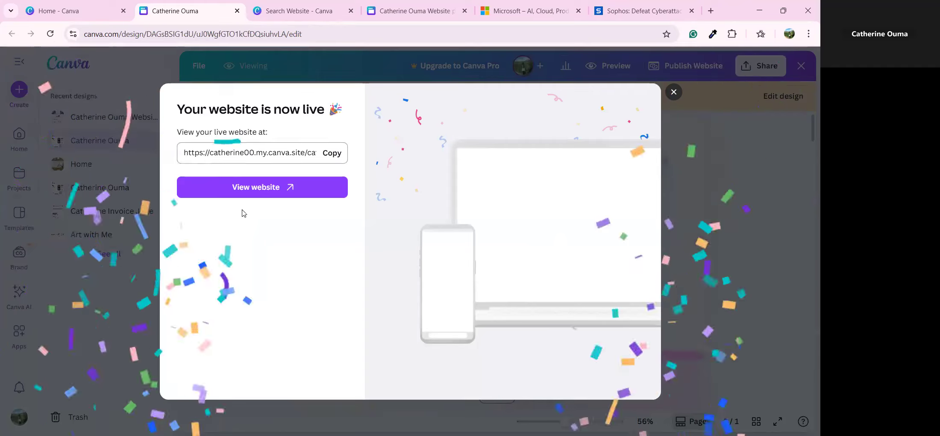
{"action": "left_click", "coordinate": [247, 190]}
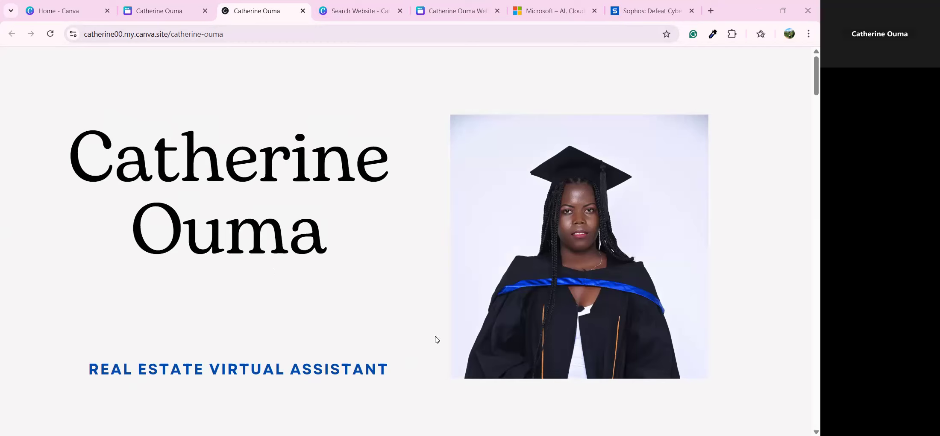
Step: Scroll through the live portfolio and test the 'well-loved company' link, then return to the site
{"action": "scroll", "coordinate": [411, 306], "scroll_direction": "down", "scroll_amount": 5}
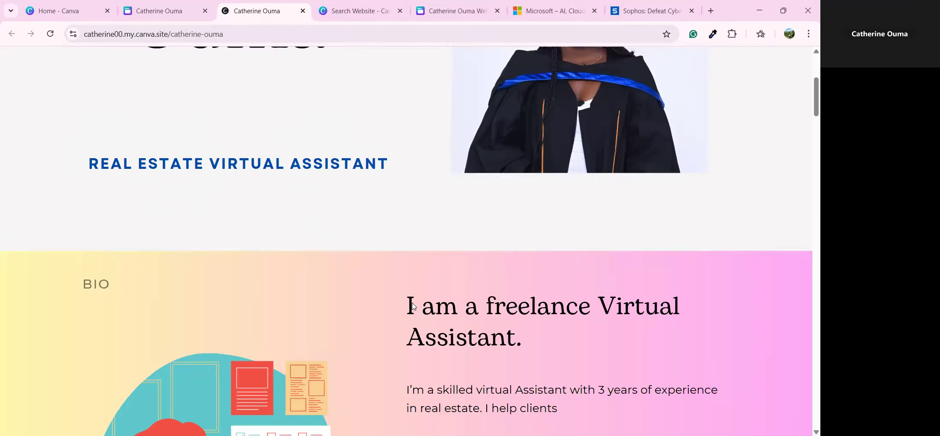
{"action": "scroll", "coordinate": [413, 306], "scroll_direction": "down", "scroll_amount": 6}
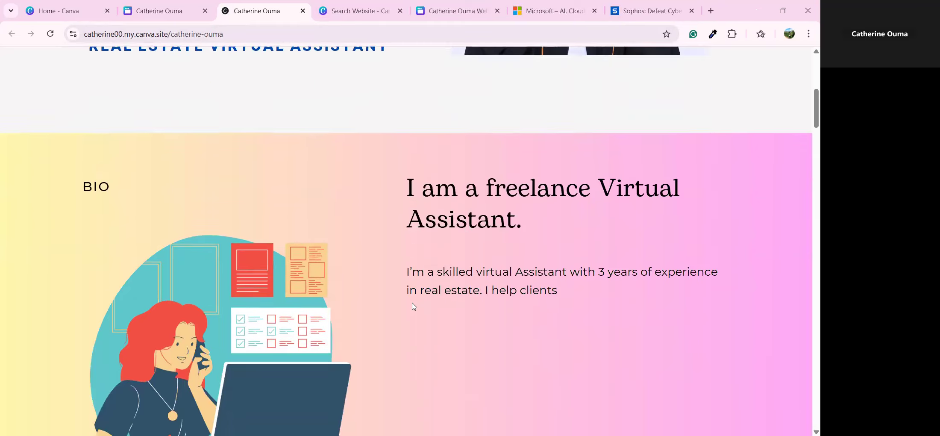
{"action": "scroll", "coordinate": [413, 307], "scroll_direction": "down", "scroll_amount": 5}
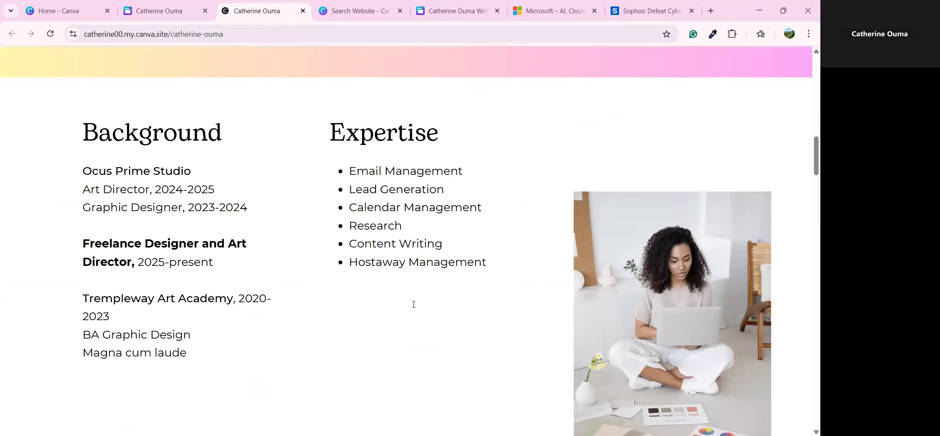
{"action": "scroll", "coordinate": [413, 306], "scroll_direction": "down", "scroll_amount": 6}
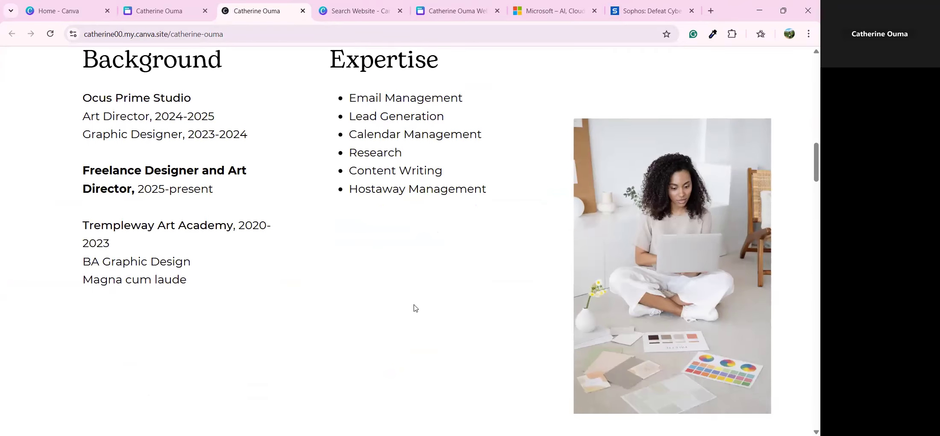
{"action": "scroll", "coordinate": [417, 308], "scroll_direction": "down", "scroll_amount": 3}
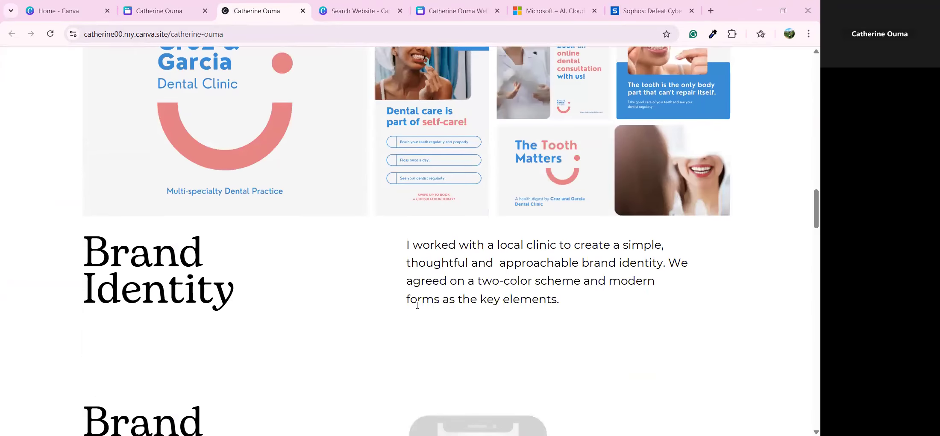
{"action": "scroll", "coordinate": [426, 308], "scroll_direction": "down", "scroll_amount": 20}
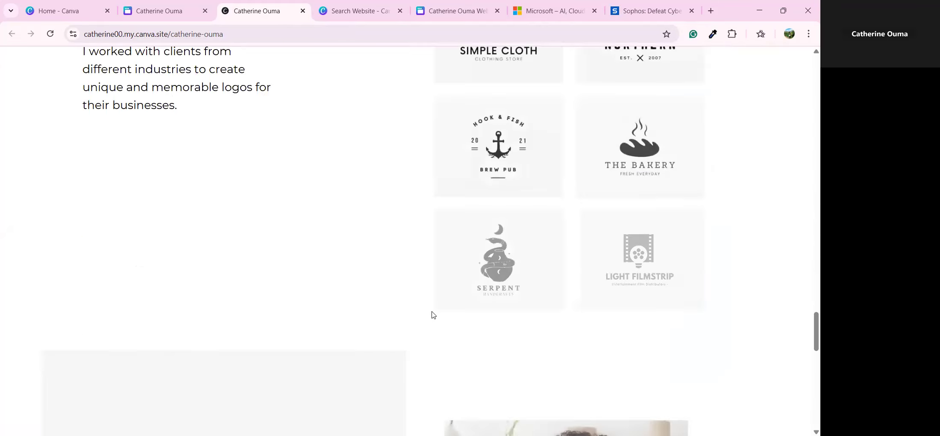
{"action": "scroll", "coordinate": [429, 312], "scroll_direction": "down", "scroll_amount": 15}
{"action": "scroll", "coordinate": [440, 319], "scroll_direction": "up", "scroll_amount": 15}
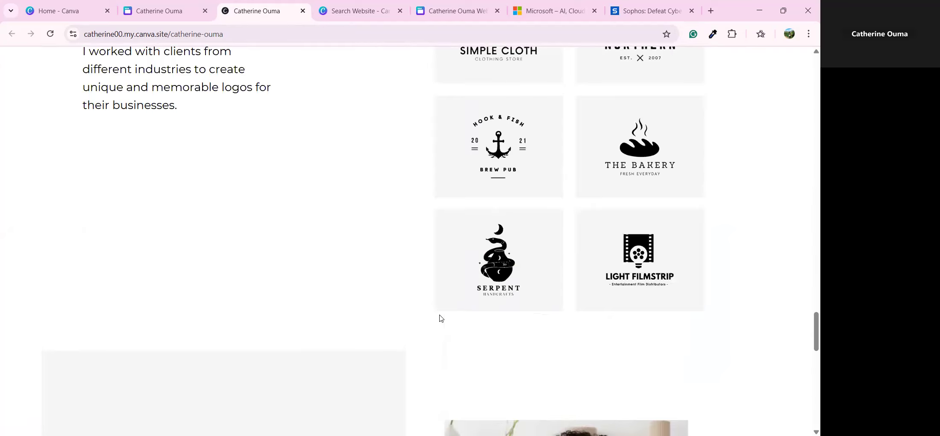
{"action": "scroll", "coordinate": [448, 324], "scroll_direction": "up", "scroll_amount": 6}
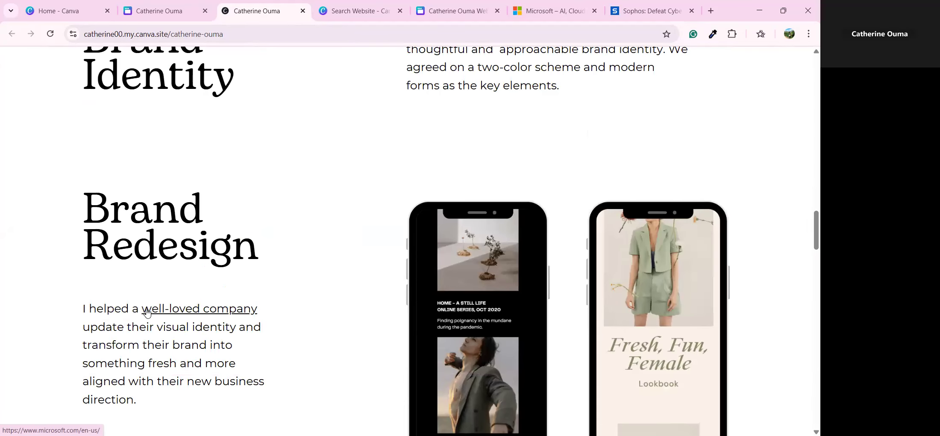
{"action": "left_click", "coordinate": [197, 311]}
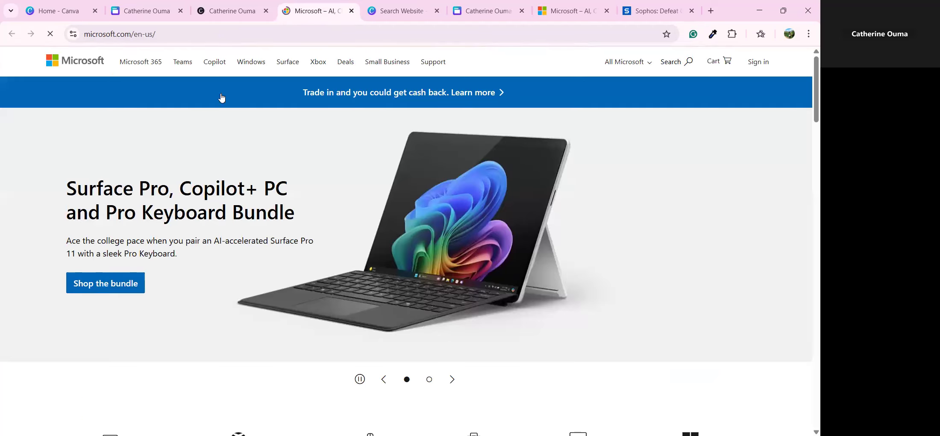
{"action": "left_click", "coordinate": [214, 12]}
Step: Test the link on the laptop image in the live portfolio
{"action": "scroll", "coordinate": [346, 282], "scroll_direction": "up", "scroll_amount": 3}
{"action": "scroll", "coordinate": [349, 285], "scroll_direction": "up", "scroll_amount": 2}
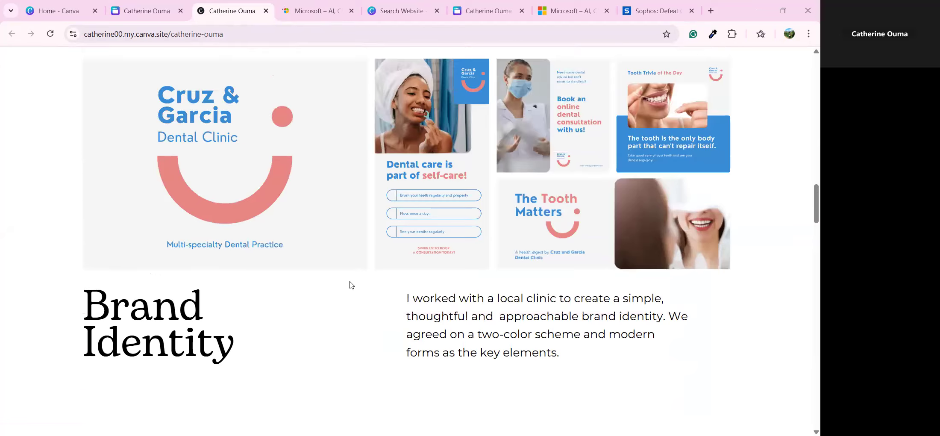
{"action": "scroll", "coordinate": [350, 285], "scroll_direction": "down", "scroll_amount": 8}
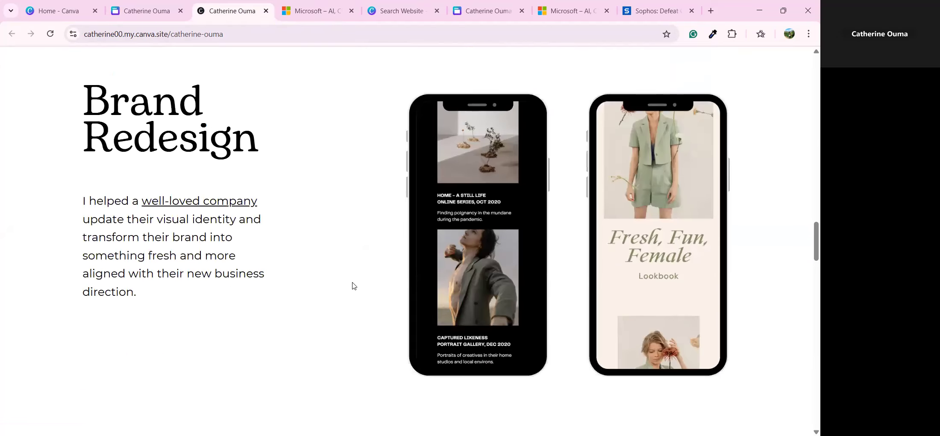
{"action": "scroll", "coordinate": [351, 285], "scroll_direction": "down", "scroll_amount": 9}
{"action": "scroll", "coordinate": [352, 282], "scroll_direction": "down", "scroll_amount": 4}
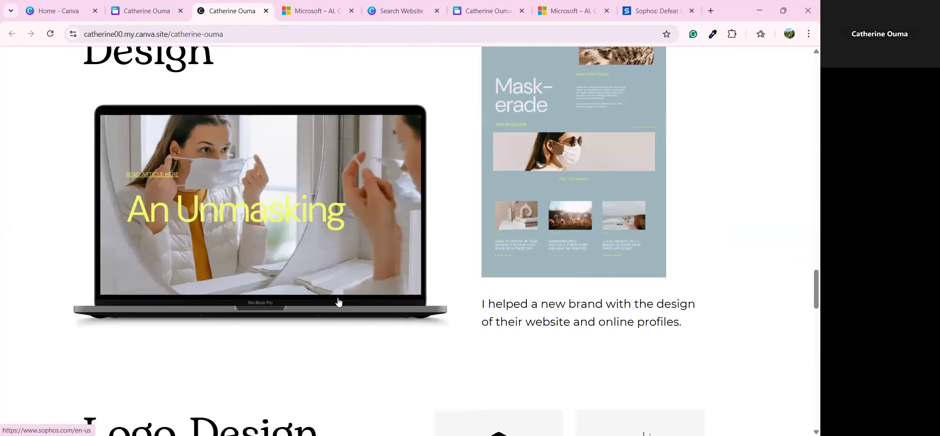
{"action": "left_click", "coordinate": [324, 263]}
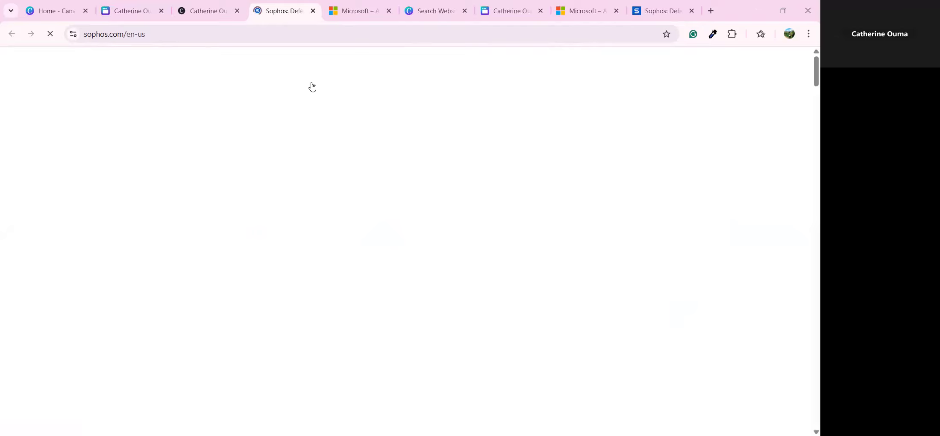
Step: Close the Microsoft and Sophos pages and return to the Canva editor tab
{"action": "left_click", "coordinate": [313, 10]}
{"action": "left_click", "coordinate": [314, 10]}
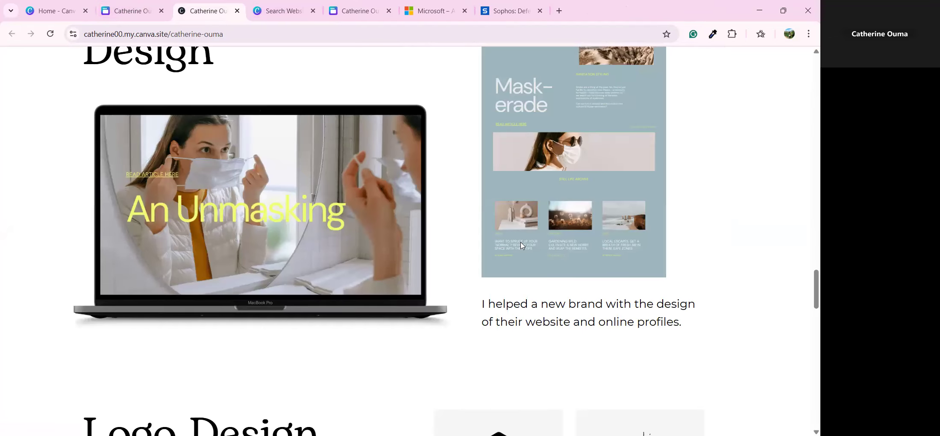
{"action": "scroll", "coordinate": [533, 255], "scroll_direction": "up", "scroll_amount": 20}
{"action": "scroll", "coordinate": [534, 257], "scroll_direction": "up", "scroll_amount": 15}
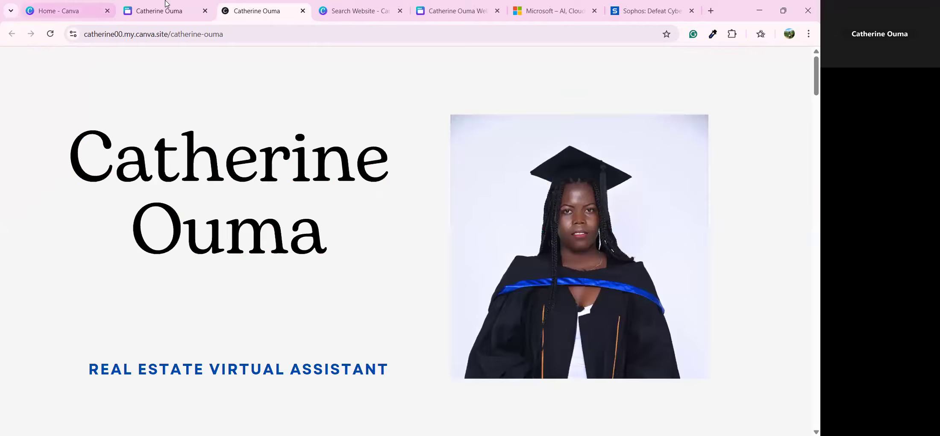
{"action": "left_click", "coordinate": [171, 9]}
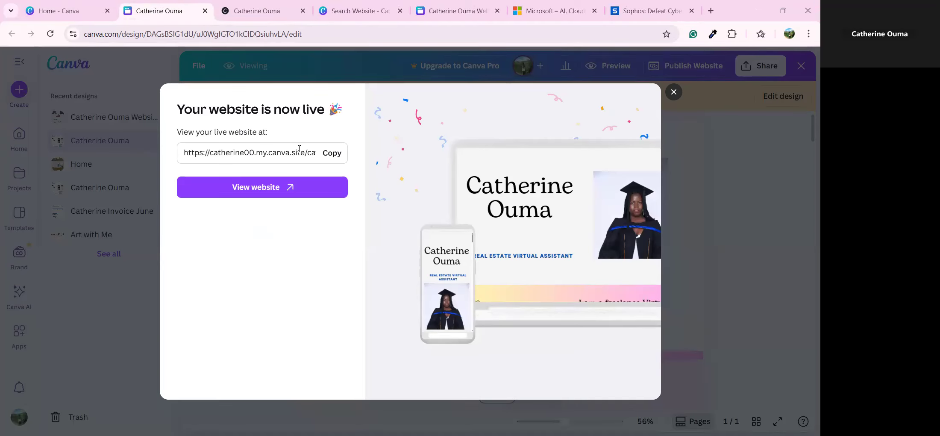
Step: Copy the my.canva.site address, dismiss the live confirmation, and reopen the design for editing
{"action": "left_click", "coordinate": [333, 153]}
{"action": "left_click", "coordinate": [674, 92]}
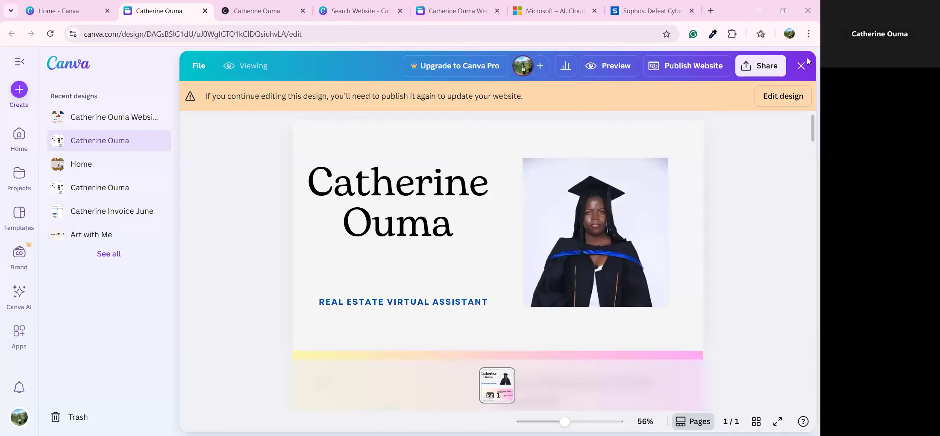
{"action": "left_click", "coordinate": [785, 103]}
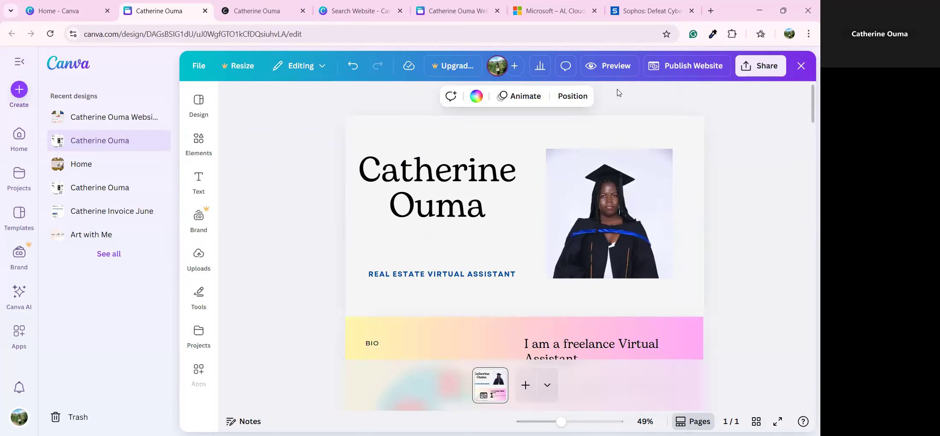
Step: Bring up the full-screen website preview, closing and reopening it once
{"action": "left_click", "coordinate": [627, 66]}
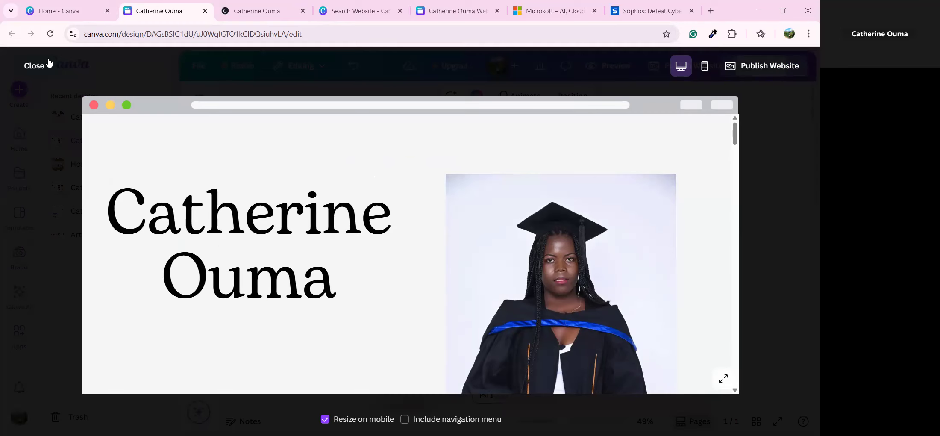
{"action": "left_click", "coordinate": [34, 65]}
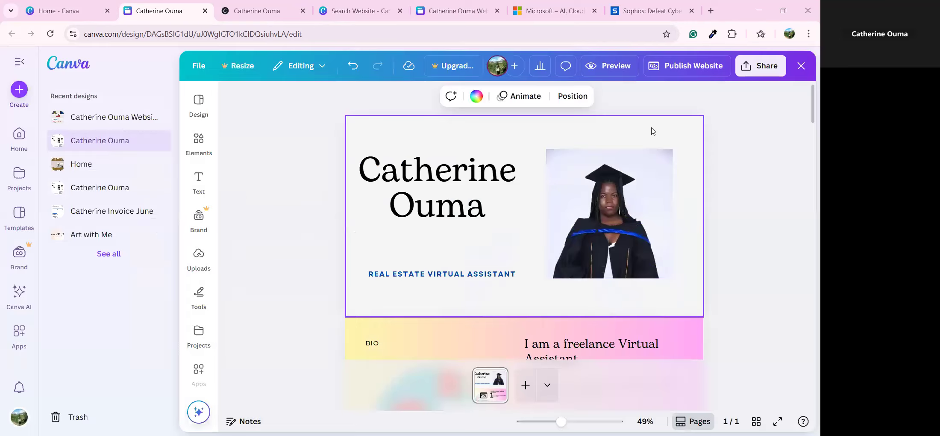
{"action": "left_click", "coordinate": [604, 71]}
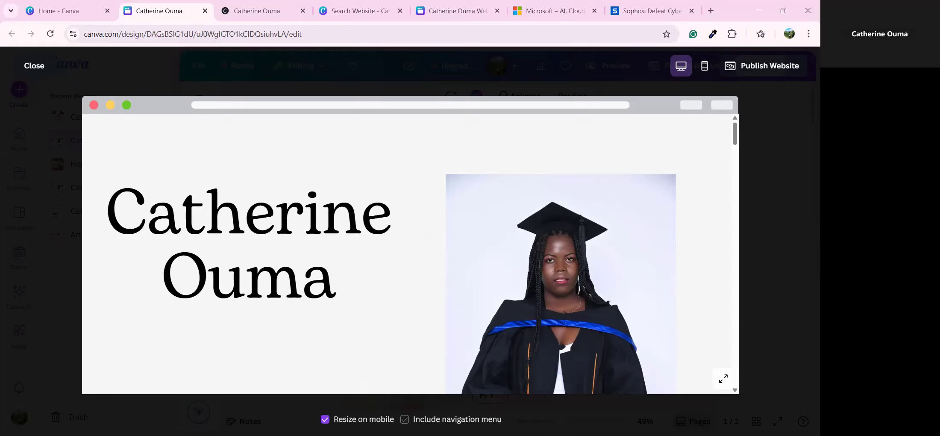
Step: Switch on 'Include navigation menu', republish the website, and view the updated live site
{"action": "left_click", "coordinate": [405, 419]}
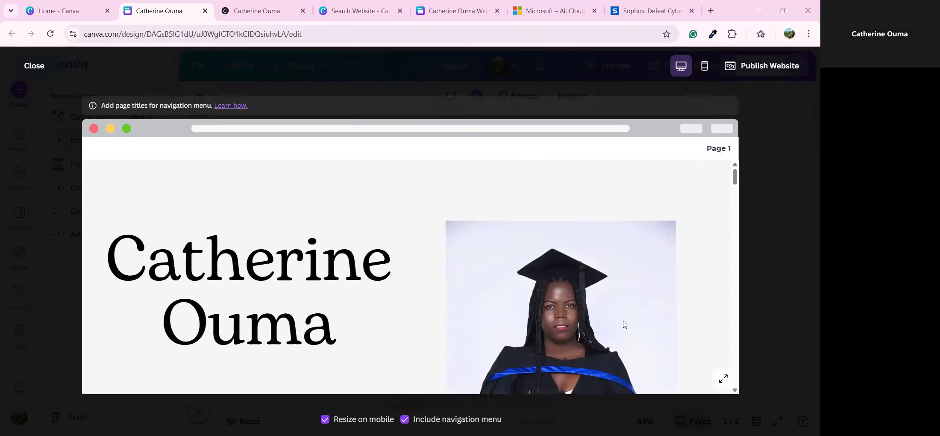
{"action": "scroll", "coordinate": [657, 288], "scroll_direction": "down", "scroll_amount": 10}
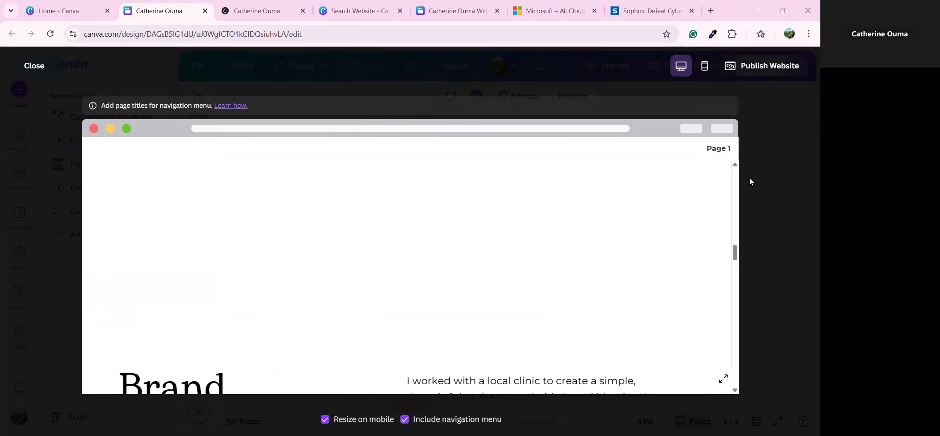
{"action": "left_click", "coordinate": [735, 66]}
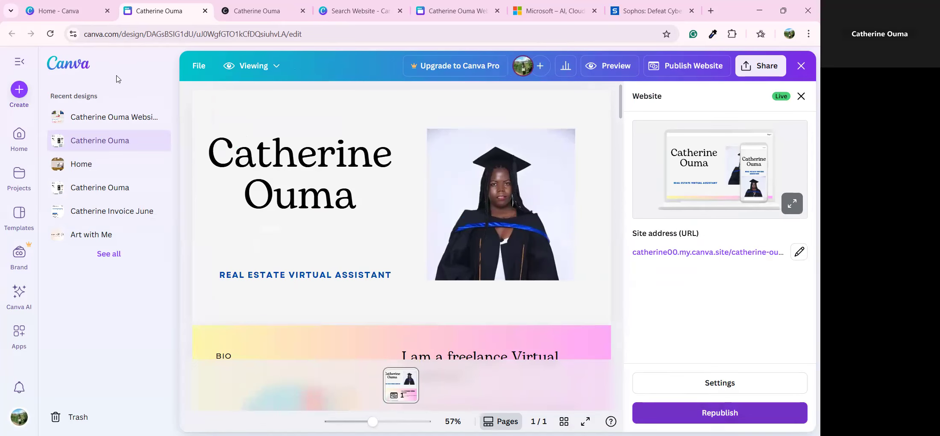
{"action": "left_click", "coordinate": [119, 76]}
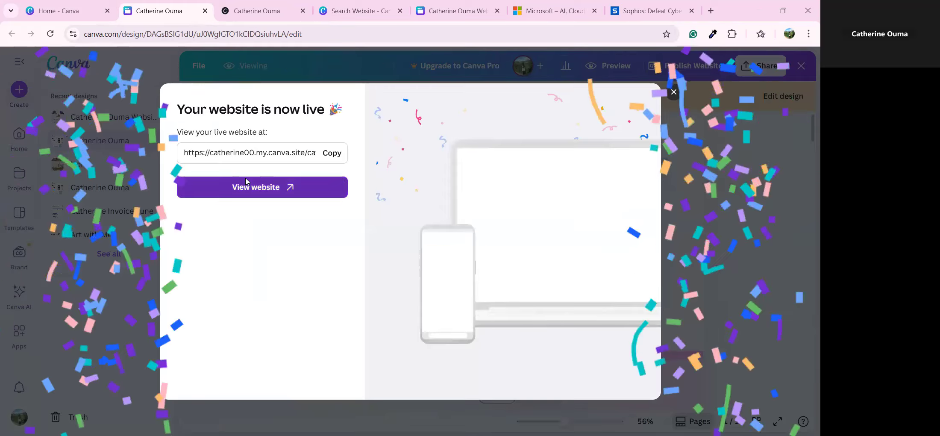
{"action": "left_click", "coordinate": [256, 187]}
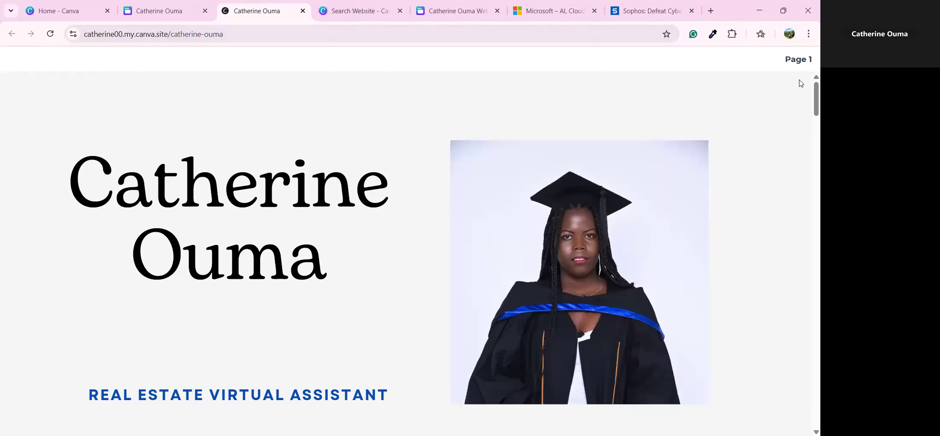
Step: Scroll through the republished site with its Page 1 menu, then switch back to the Canva editor tab
{"action": "scroll", "coordinate": [807, 187], "scroll_direction": "down", "scroll_amount": 5}
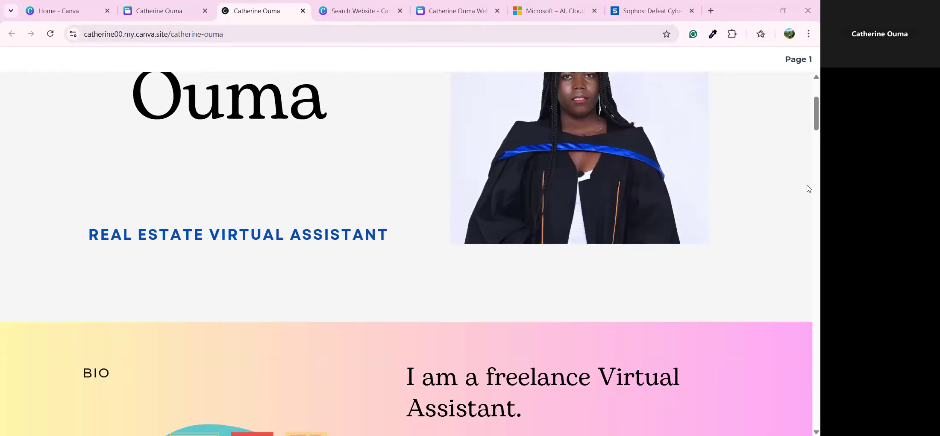
{"action": "scroll", "coordinate": [719, 271], "scroll_direction": "down", "scroll_amount": 5}
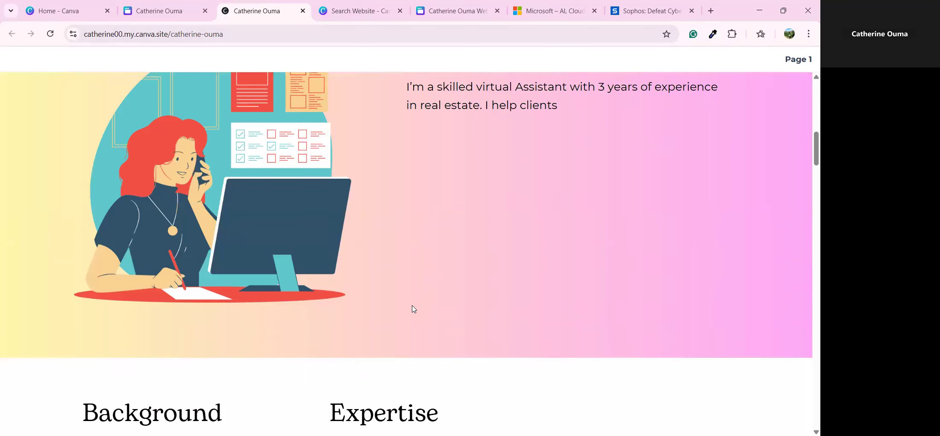
{"action": "scroll", "coordinate": [447, 325], "scroll_direction": "down", "scroll_amount": 8}
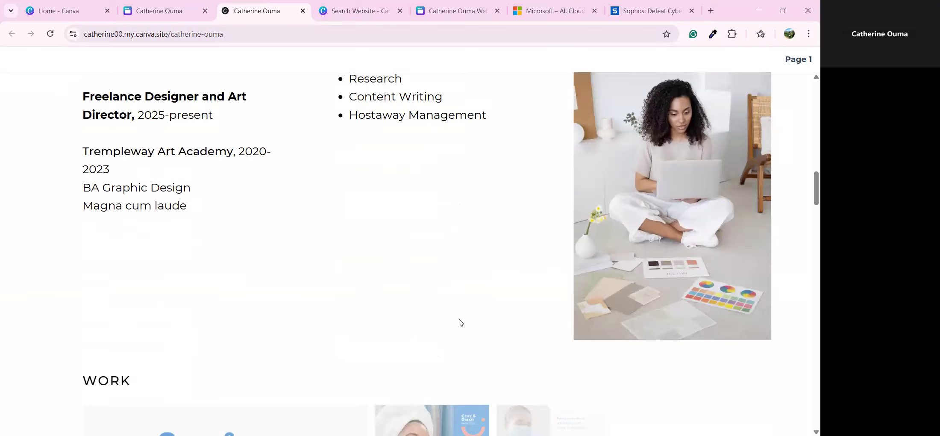
{"action": "scroll", "coordinate": [460, 321], "scroll_direction": "down", "scroll_amount": 4}
{"action": "scroll", "coordinate": [466, 319], "scroll_direction": "down", "scroll_amount": 5}
{"action": "scroll", "coordinate": [470, 318], "scroll_direction": "down", "scroll_amount": 15}
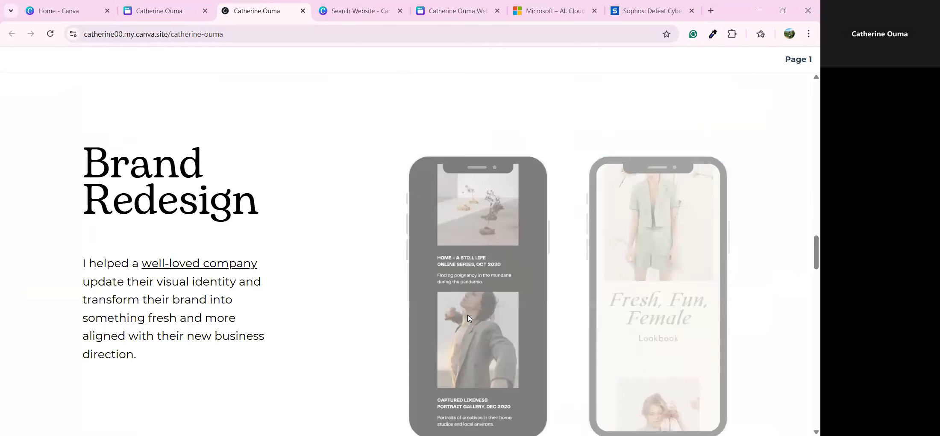
{"action": "scroll", "coordinate": [473, 317], "scroll_direction": "down", "scroll_amount": 15}
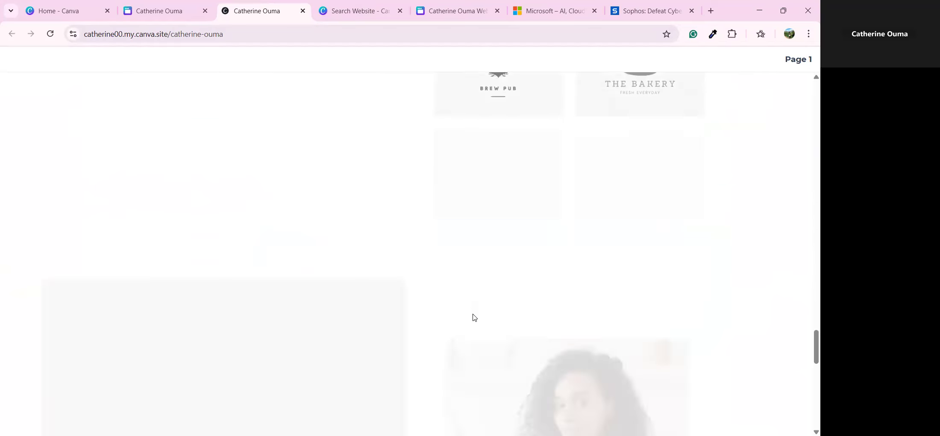
{"action": "scroll", "coordinate": [478, 316], "scroll_direction": "down", "scroll_amount": 3}
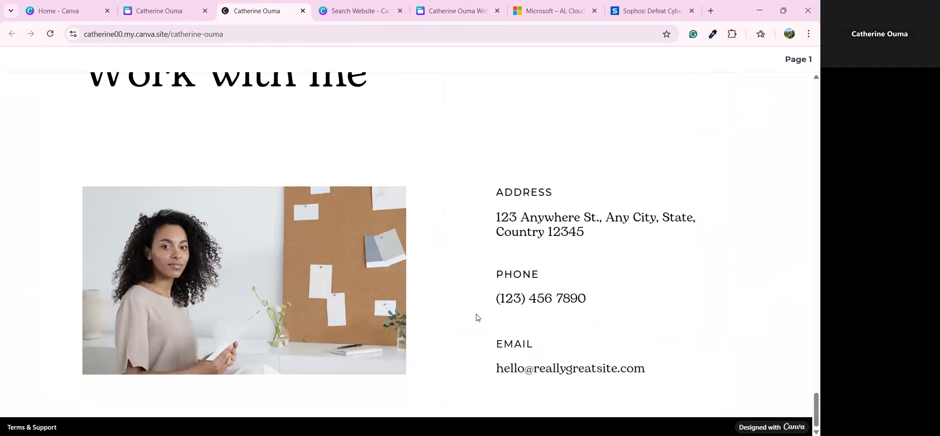
{"action": "scroll", "coordinate": [483, 312], "scroll_direction": "up", "scroll_amount": 15}
{"action": "scroll", "coordinate": [487, 294], "scroll_direction": "up", "scroll_amount": 20}
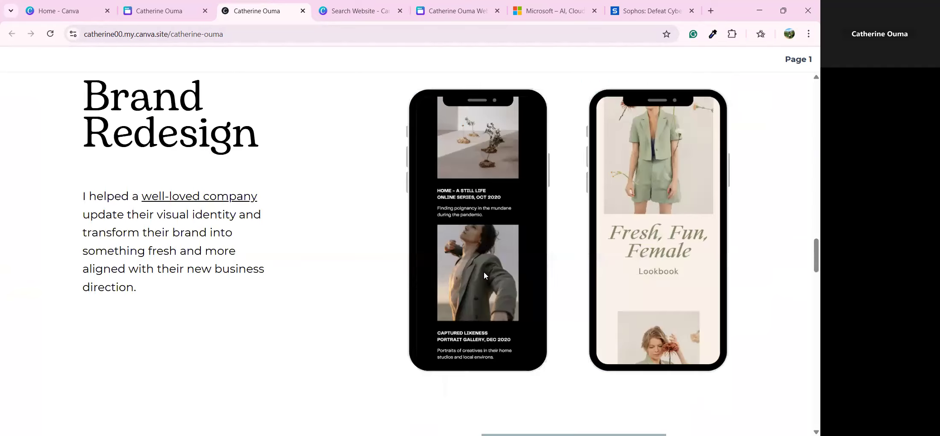
{"action": "scroll", "coordinate": [443, 252], "scroll_direction": "up", "scroll_amount": 4}
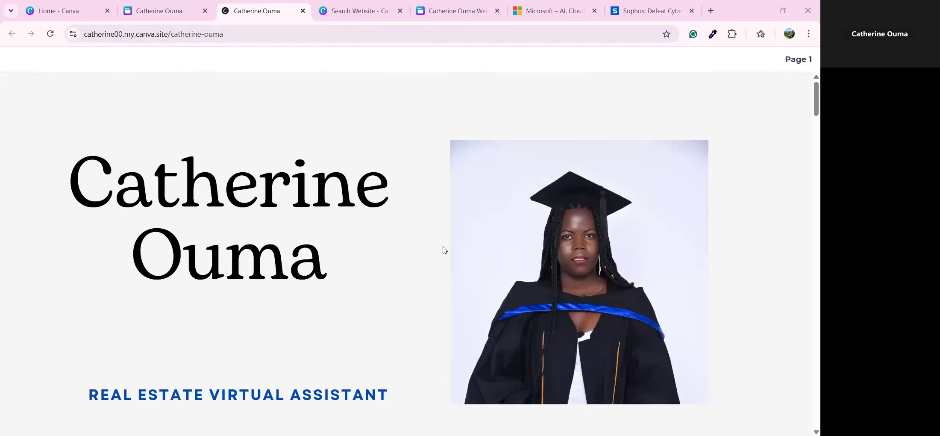
{"action": "left_click", "coordinate": [151, 4]}
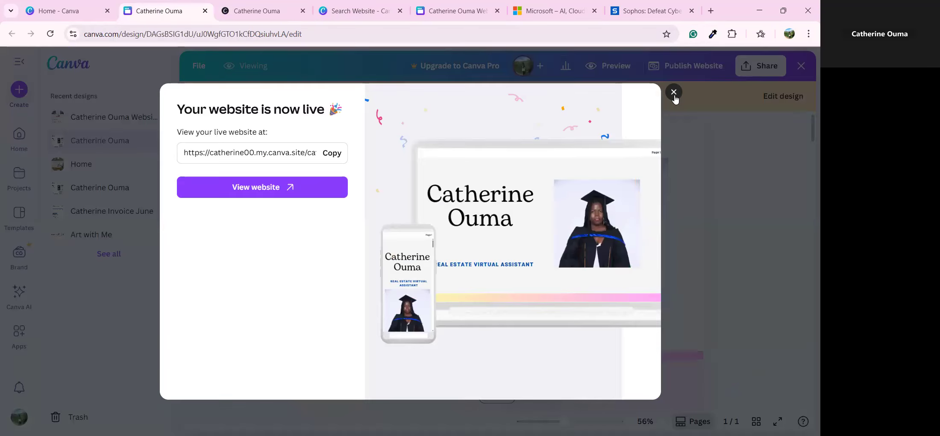
Step: Close the 'Your website is now live' notice, choose Edit design, and select the 'Work with me' heading
{"action": "left_click", "coordinate": [673, 93]}
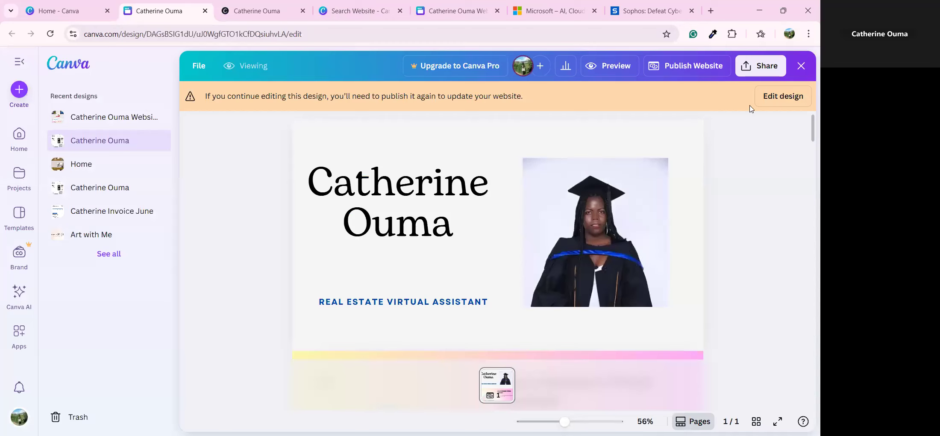
{"action": "left_click", "coordinate": [778, 97]}
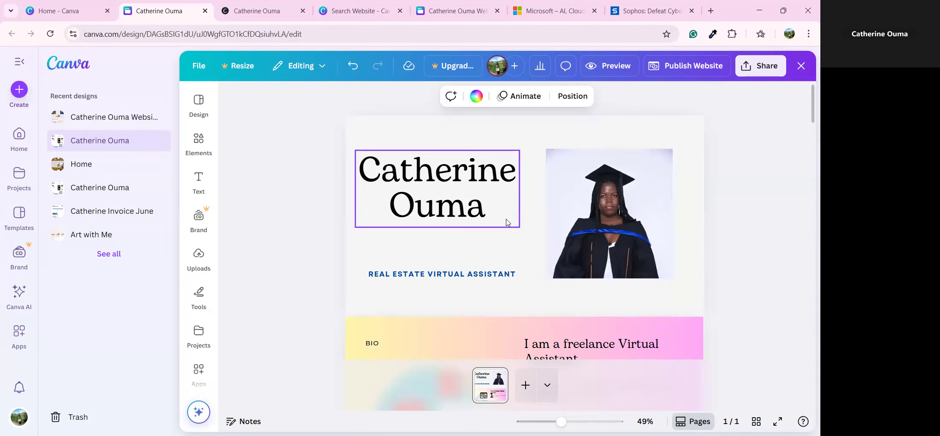
{"action": "scroll", "coordinate": [508, 224], "scroll_direction": "down", "scroll_amount": 6}
{"action": "scroll", "coordinate": [510, 226], "scroll_direction": "down", "scroll_amount": 10}
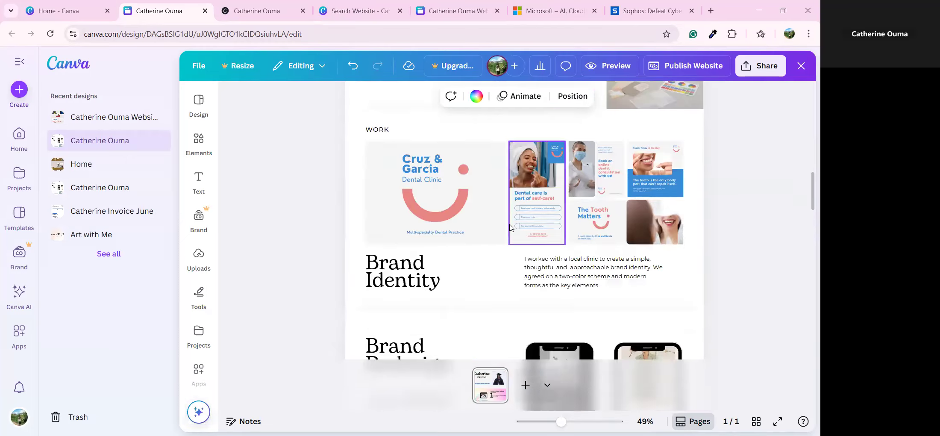
{"action": "scroll", "coordinate": [510, 223], "scroll_direction": "down", "scroll_amount": 10}
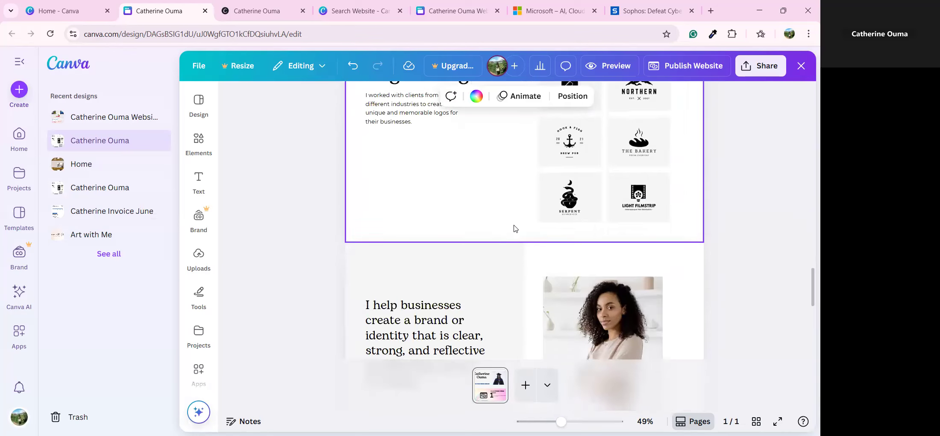
{"action": "scroll", "coordinate": [514, 228], "scroll_direction": "down", "scroll_amount": 3}
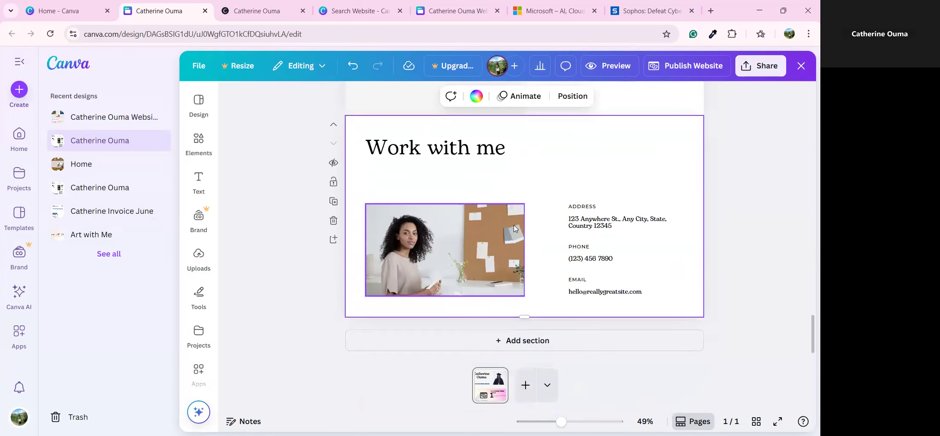
{"action": "left_click", "coordinate": [487, 158]}
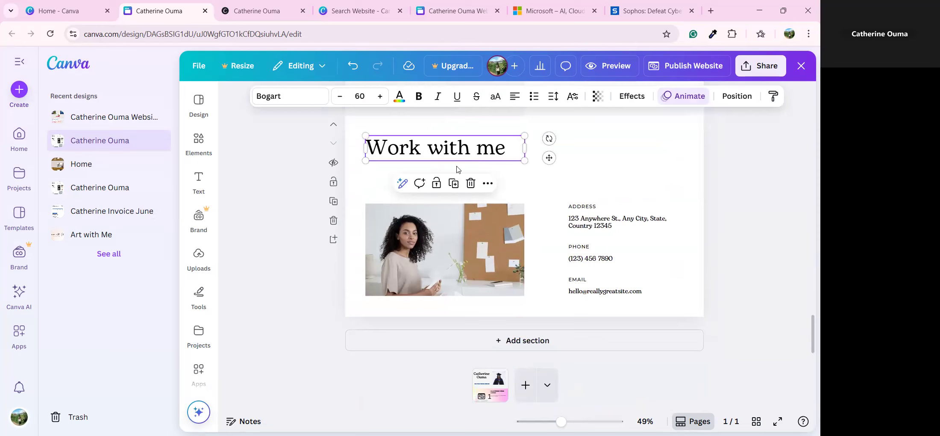
Step: Apply a red Shadow effect to the 'Work with me' heading
{"action": "left_click", "coordinate": [632, 98]}
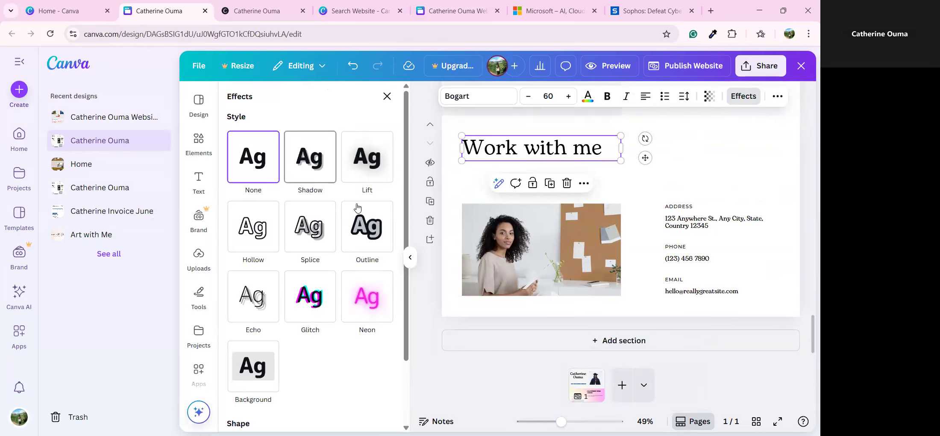
{"action": "left_click", "coordinate": [322, 172]}
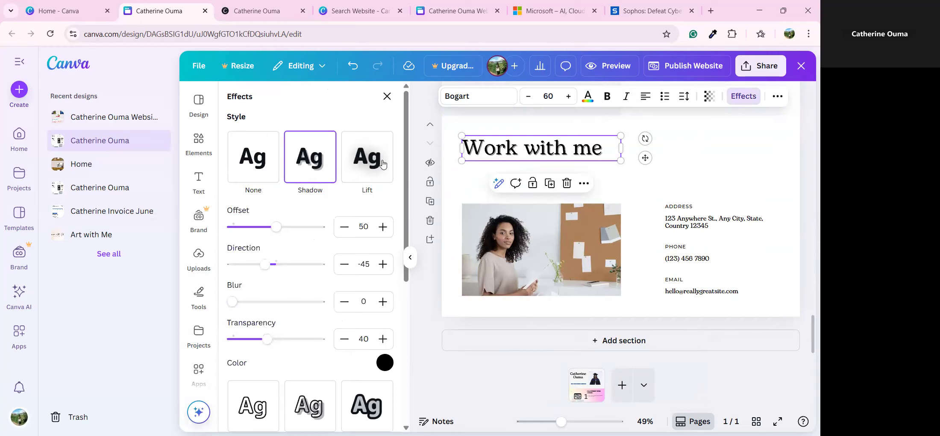
{"action": "left_click", "coordinate": [385, 363]}
{"action": "left_click", "coordinate": [366, 236]}
{"action": "scroll", "coordinate": [324, 282], "scroll_direction": "down", "scroll_amount": 3}
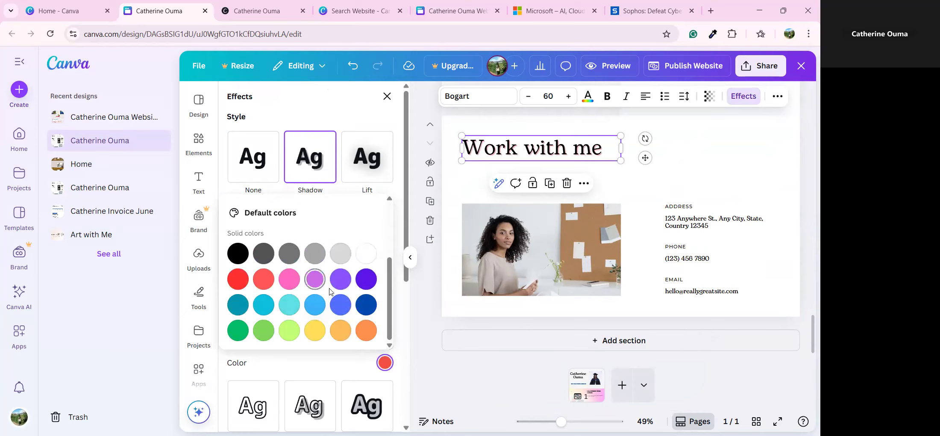
{"action": "scroll", "coordinate": [327, 299], "scroll_direction": "up", "scroll_amount": 3}
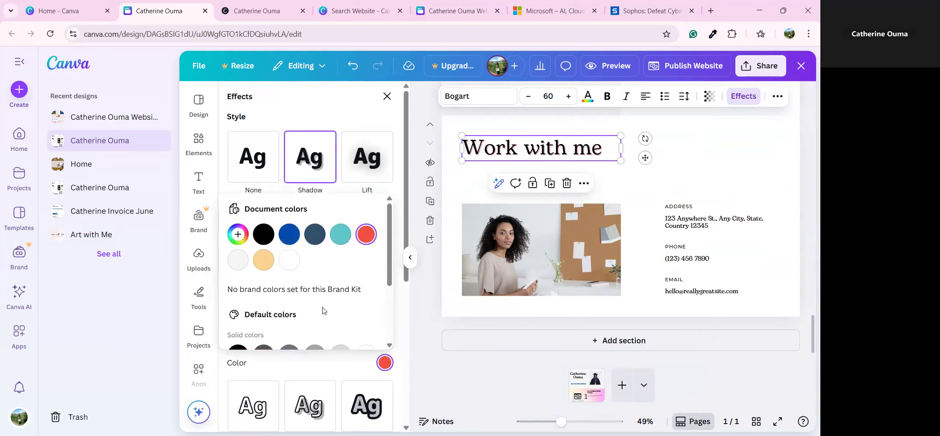
{"action": "scroll", "coordinate": [337, 303], "scroll_direction": "down", "scroll_amount": 3}
{"action": "scroll", "coordinate": [340, 303], "scroll_direction": "up", "scroll_amount": 3}
{"action": "scroll", "coordinate": [319, 371], "scroll_direction": "down", "scroll_amount": 5}
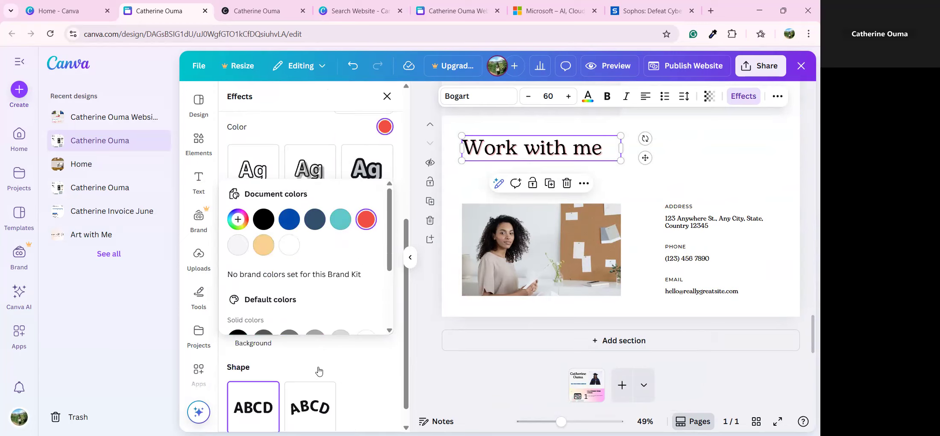
{"action": "left_click", "coordinate": [344, 336]}
Step: Raise the shadow transparency from 40 to 60 and deselect the heading
{"action": "scroll", "coordinate": [346, 338], "scroll_direction": "up", "scroll_amount": 5}
{"action": "scroll", "coordinate": [367, 329], "scroll_direction": "down", "scroll_amount": 5}
{"action": "scroll", "coordinate": [368, 327], "scroll_direction": "up", "scroll_amount": 5}
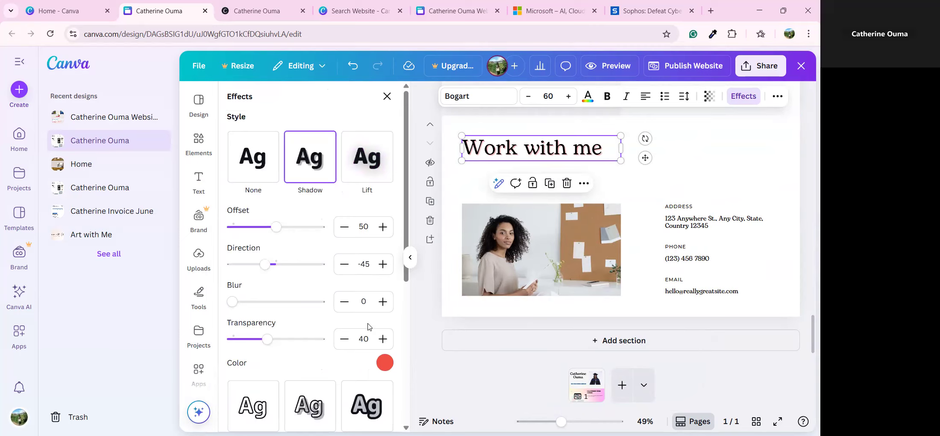
{"action": "left_click_drag", "start_coordinate": [273, 340], "coordinate": [288, 348]}
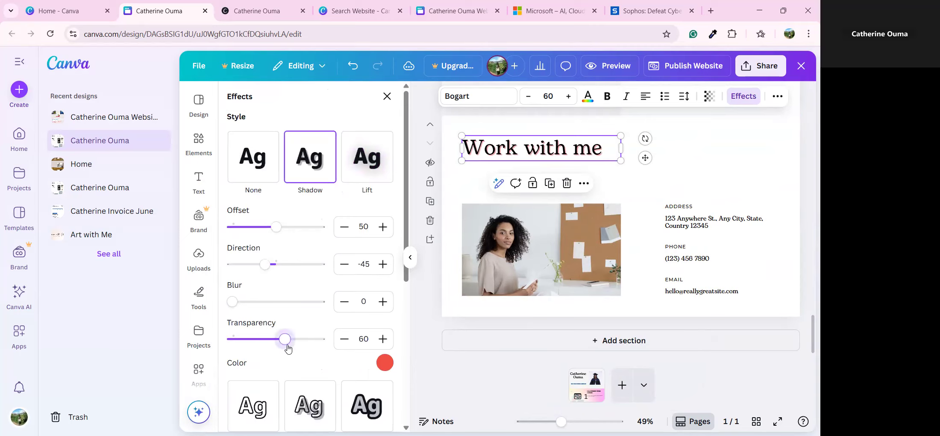
{"action": "left_click", "coordinate": [454, 368]}
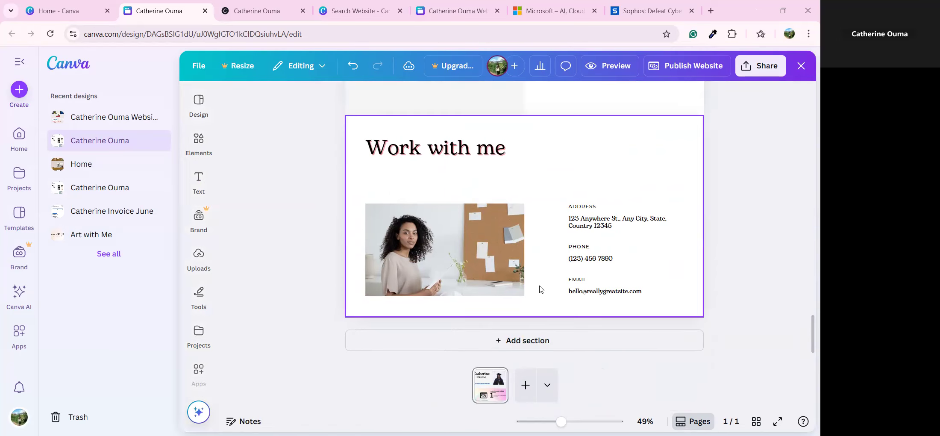
{"action": "scroll", "coordinate": [540, 289], "scroll_direction": "up", "scroll_amount": 3}
{"action": "scroll", "coordinate": [544, 286], "scroll_direction": "up", "scroll_amount": 2}
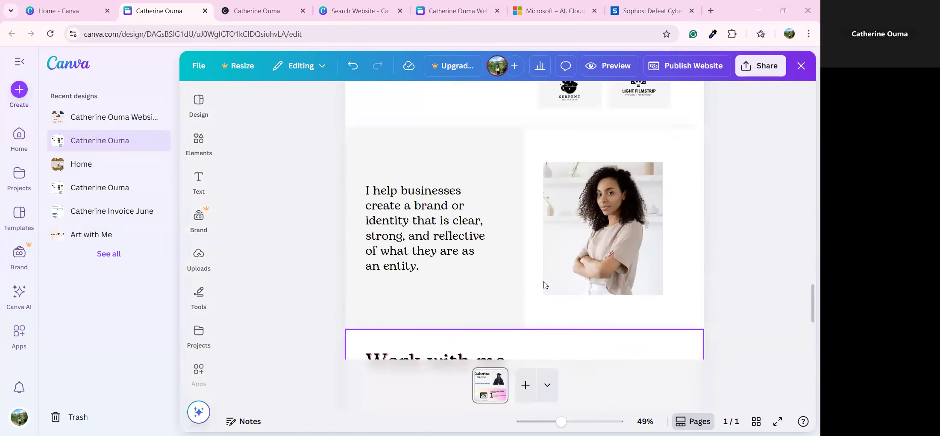
{"action": "scroll", "coordinate": [545, 285], "scroll_direction": "up", "scroll_amount": 1}
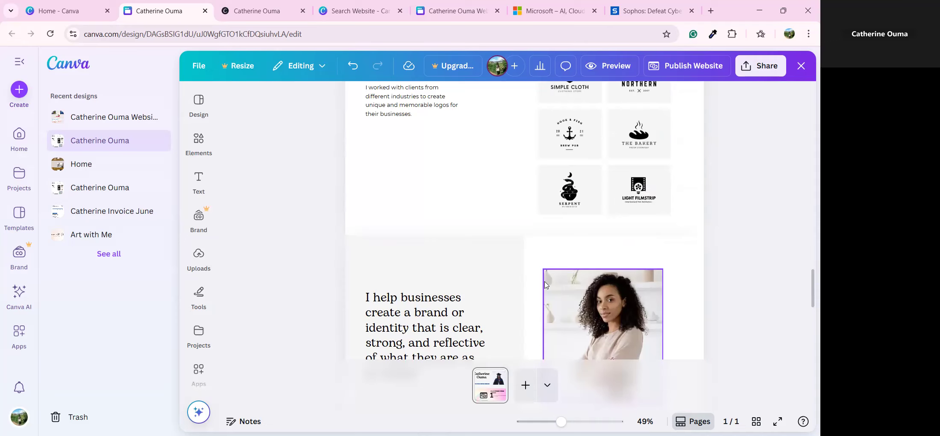
{"action": "scroll", "coordinate": [546, 291], "scroll_direction": "up", "scroll_amount": 3}
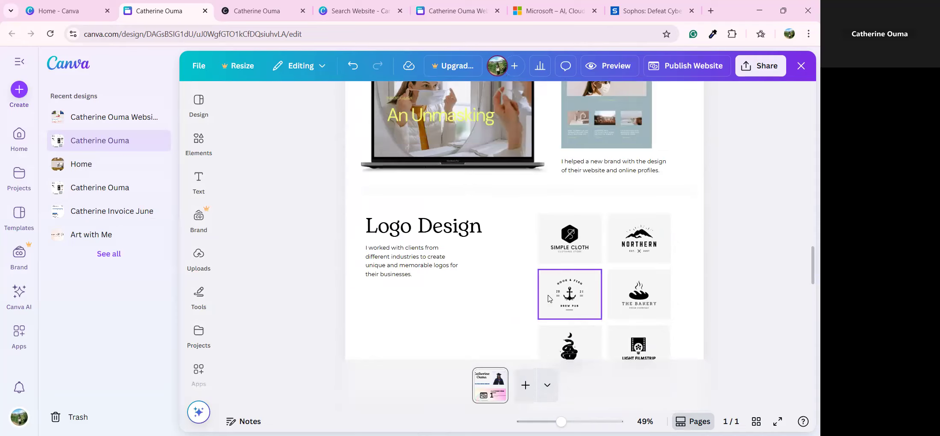
{"action": "scroll", "coordinate": [546, 308], "scroll_direction": "up", "scroll_amount": 10}
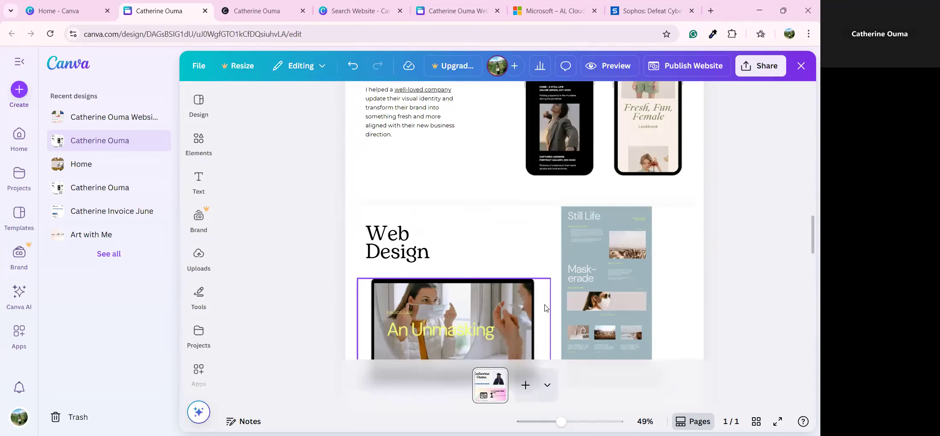
{"action": "scroll", "coordinate": [545, 308], "scroll_direction": "up", "scroll_amount": 5}
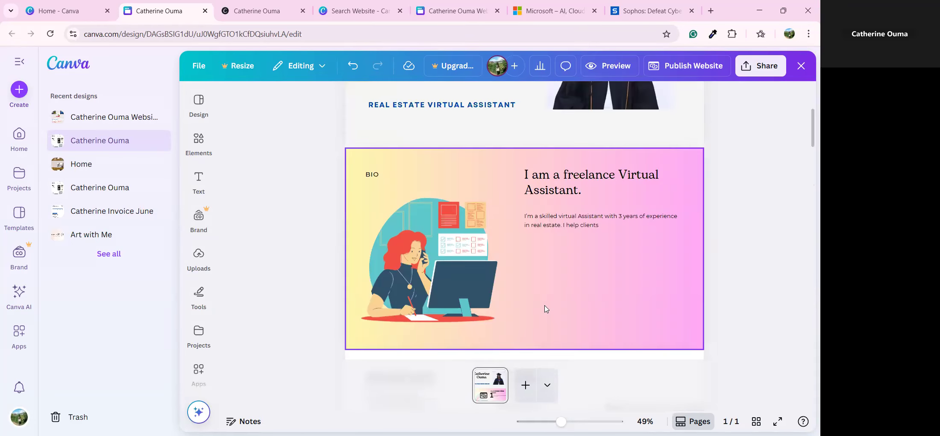
{"action": "scroll", "coordinate": [546, 307], "scroll_direction": "up", "scroll_amount": 4}
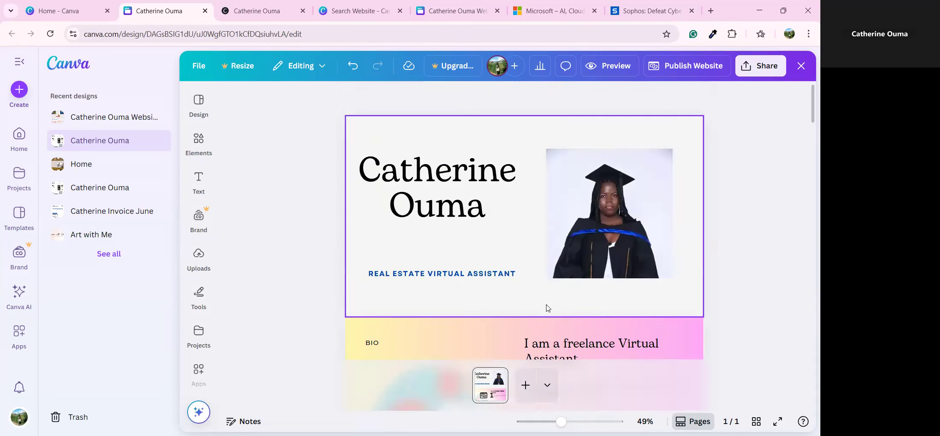